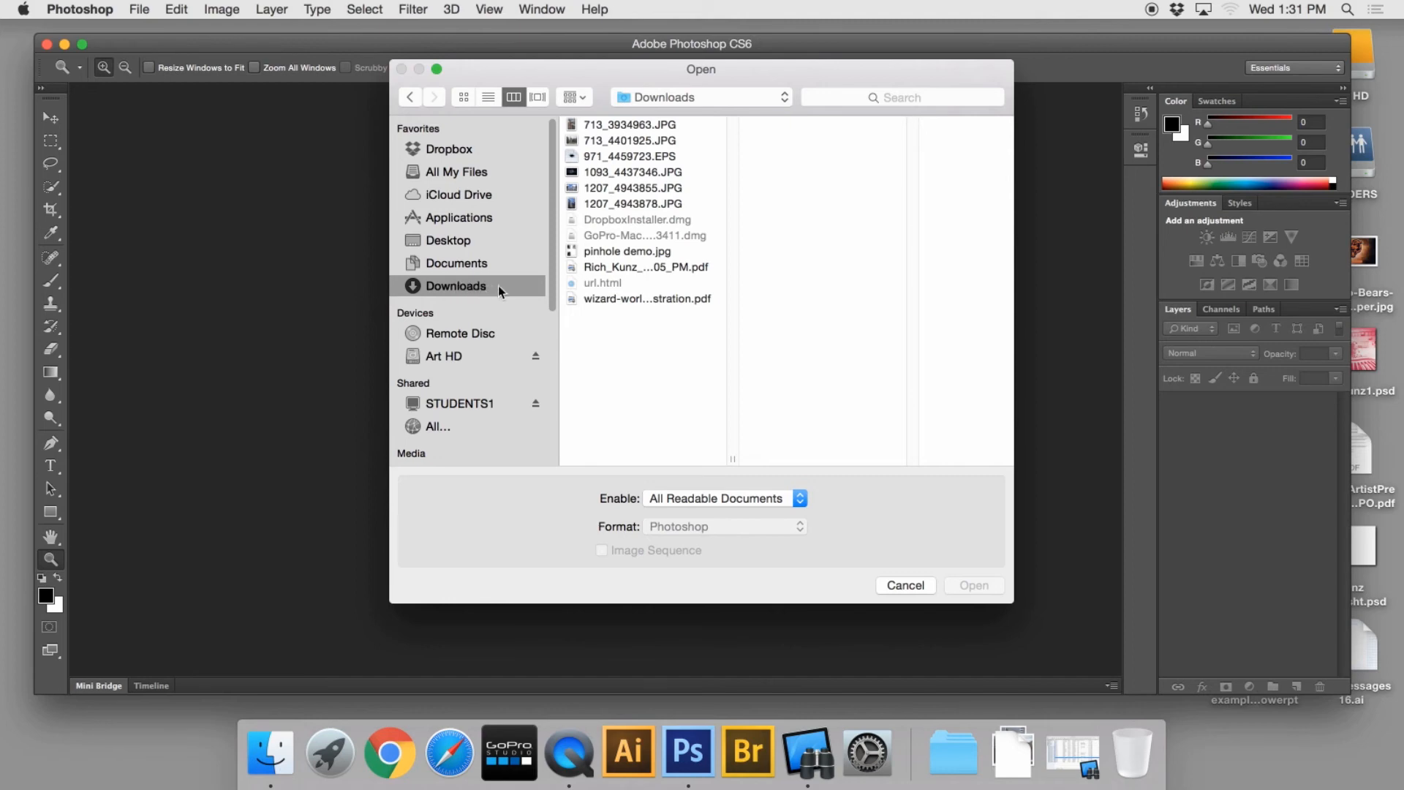
Step: Open pinhole demo.jpg from the Downloads folder and shift its image window away from the toolbox
{"action": "left_click", "coordinate": [614, 253]}
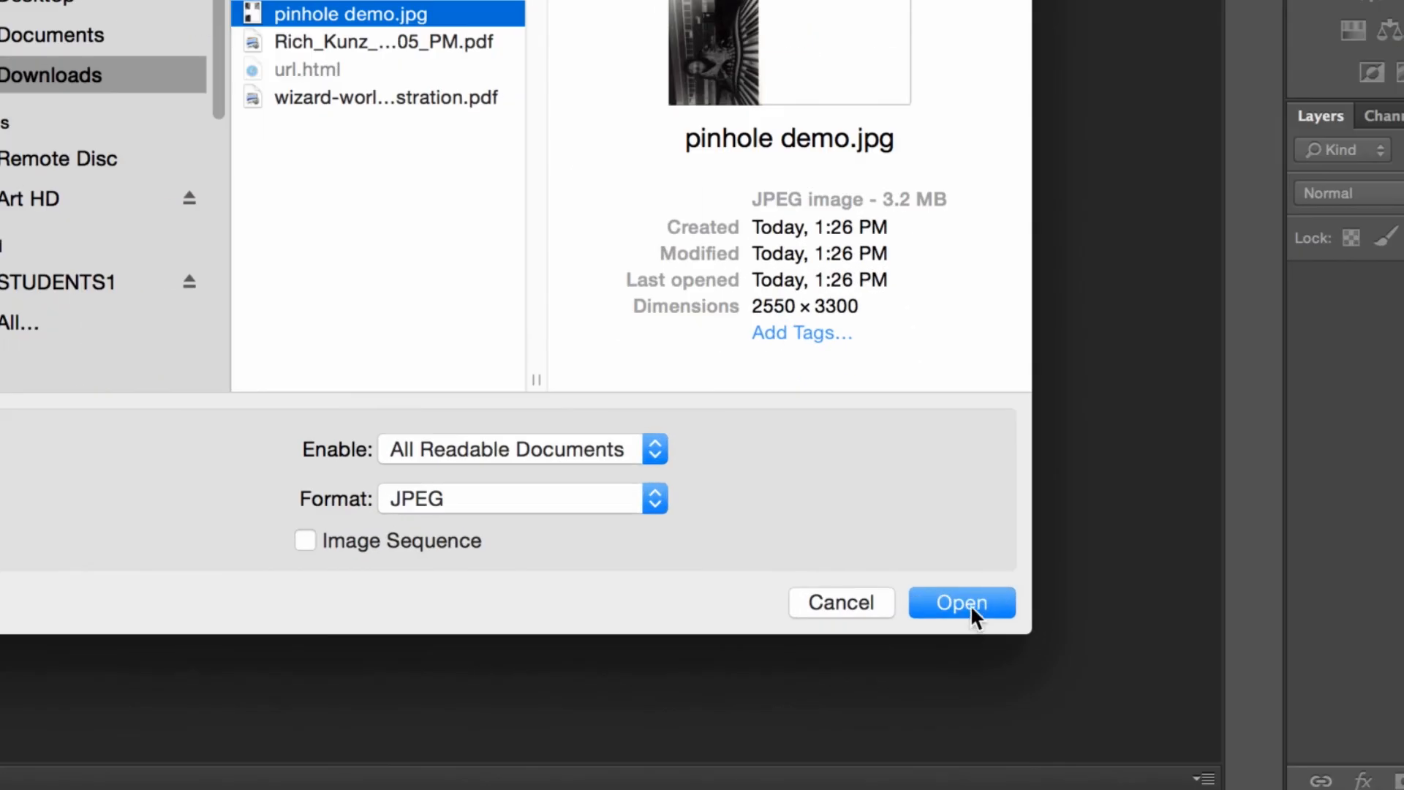
{"action": "left_click", "coordinate": [972, 607]}
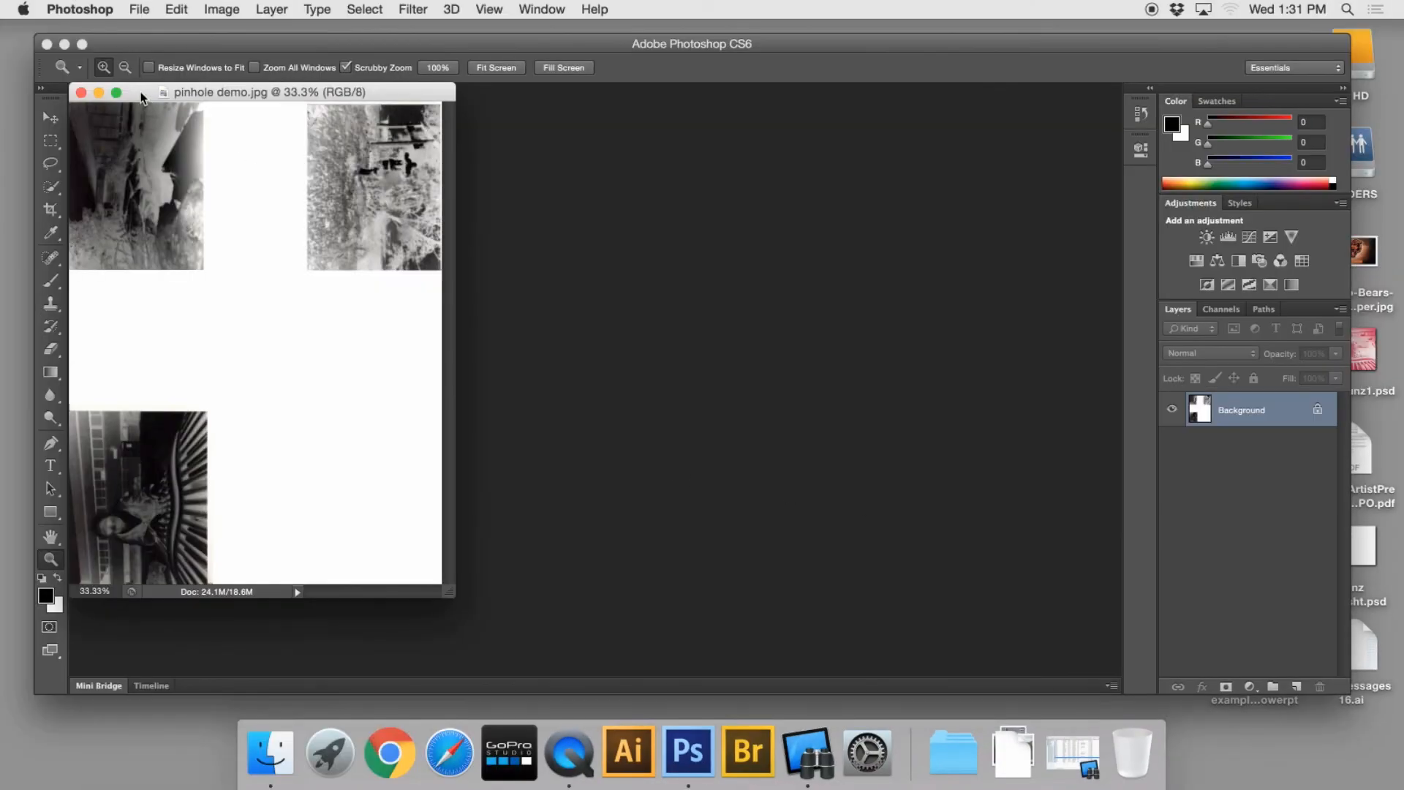
{"action": "left_click_drag", "start_coordinate": [143, 97], "coordinate": [318, 112]}
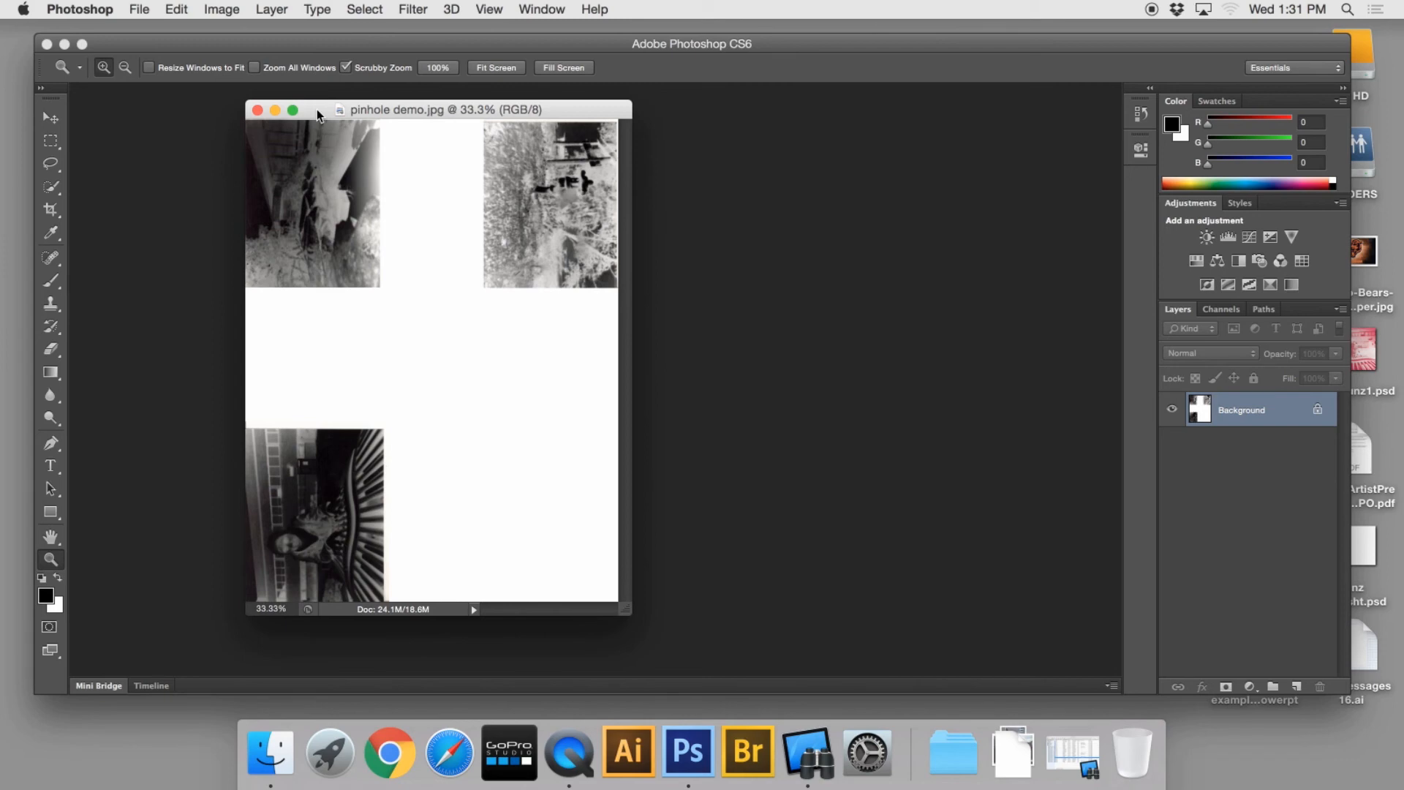
{"action": "left_click_drag", "start_coordinate": [319, 114], "coordinate": [340, 112]}
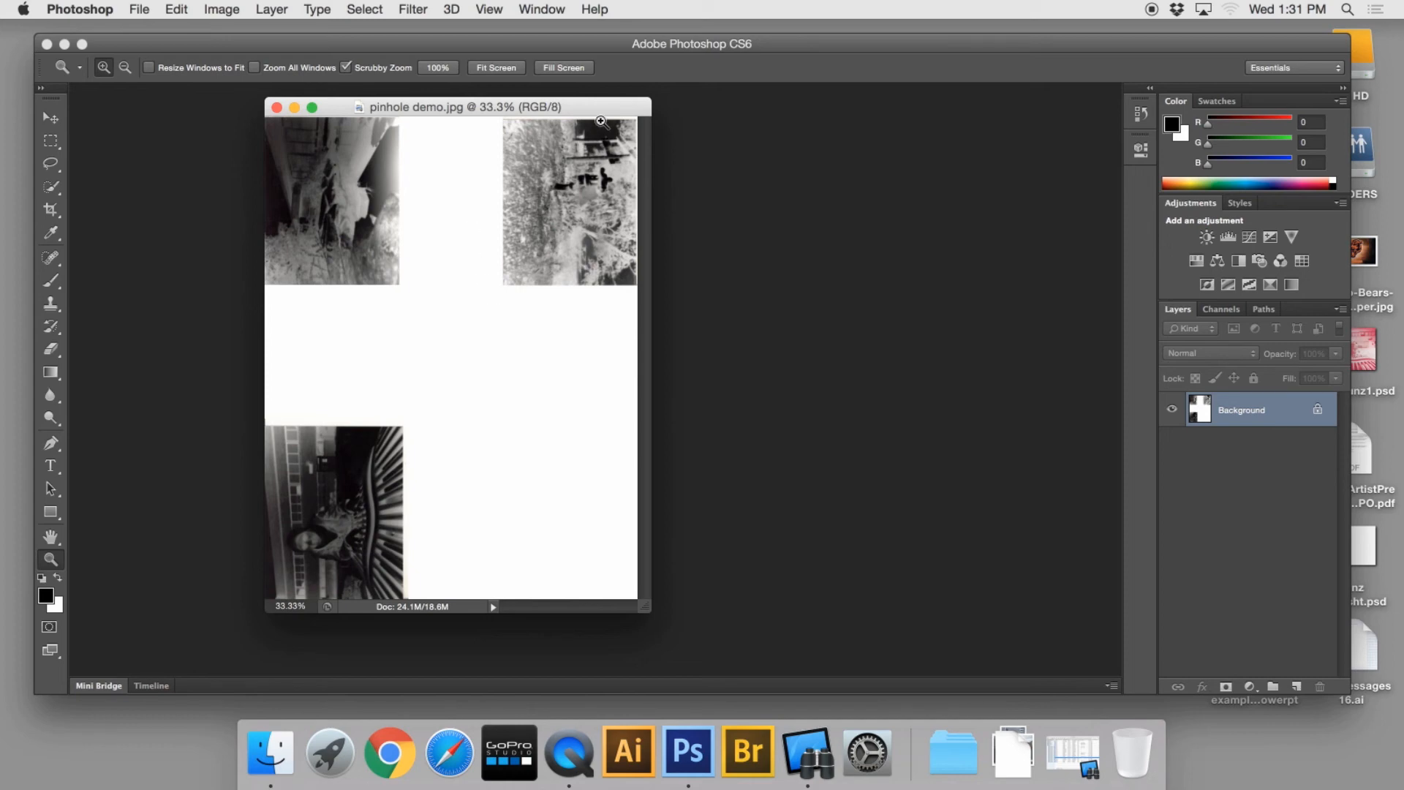
{"action": "left_click_drag", "start_coordinate": [602, 105], "coordinate": [594, 101]}
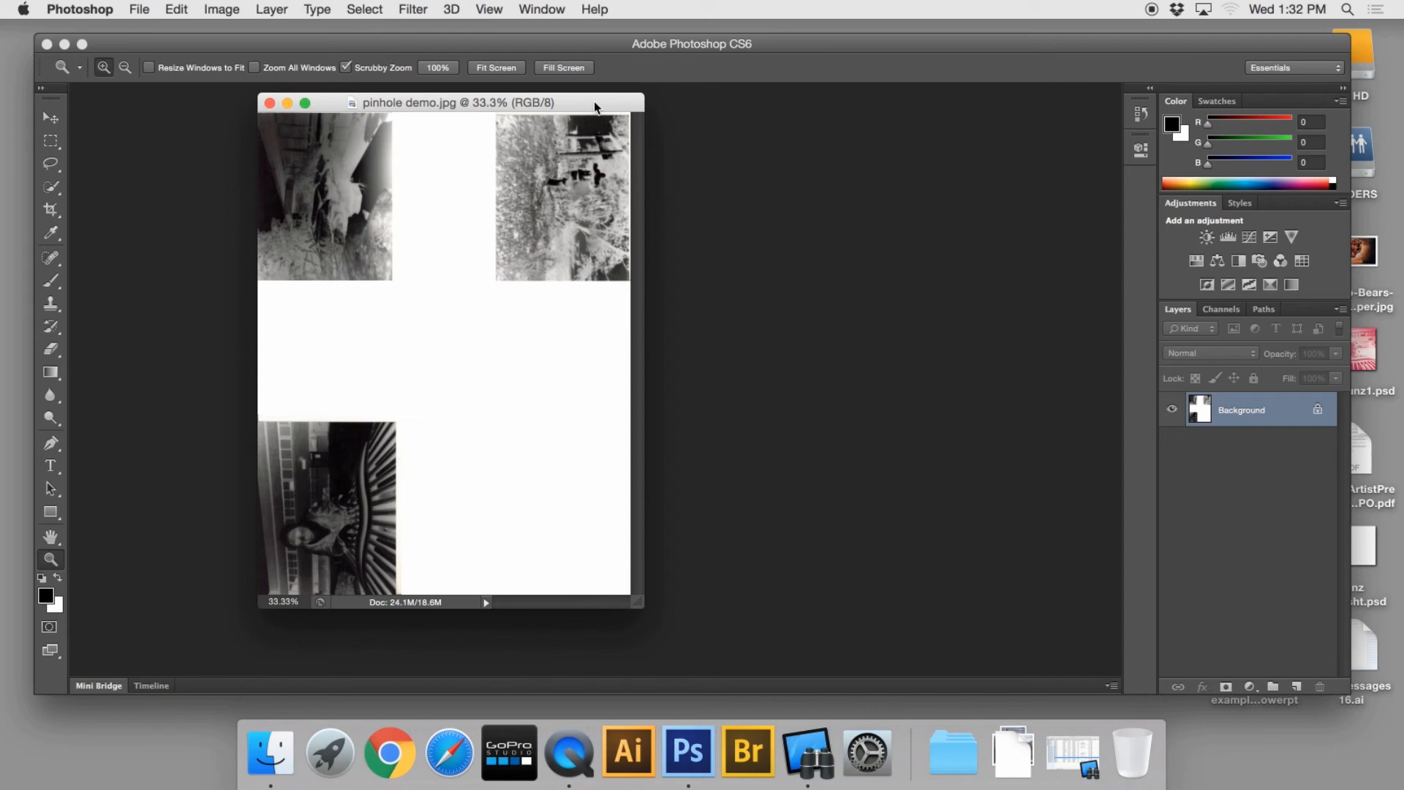
{"action": "left_click_drag", "start_coordinate": [581, 103], "coordinate": [589, 100]}
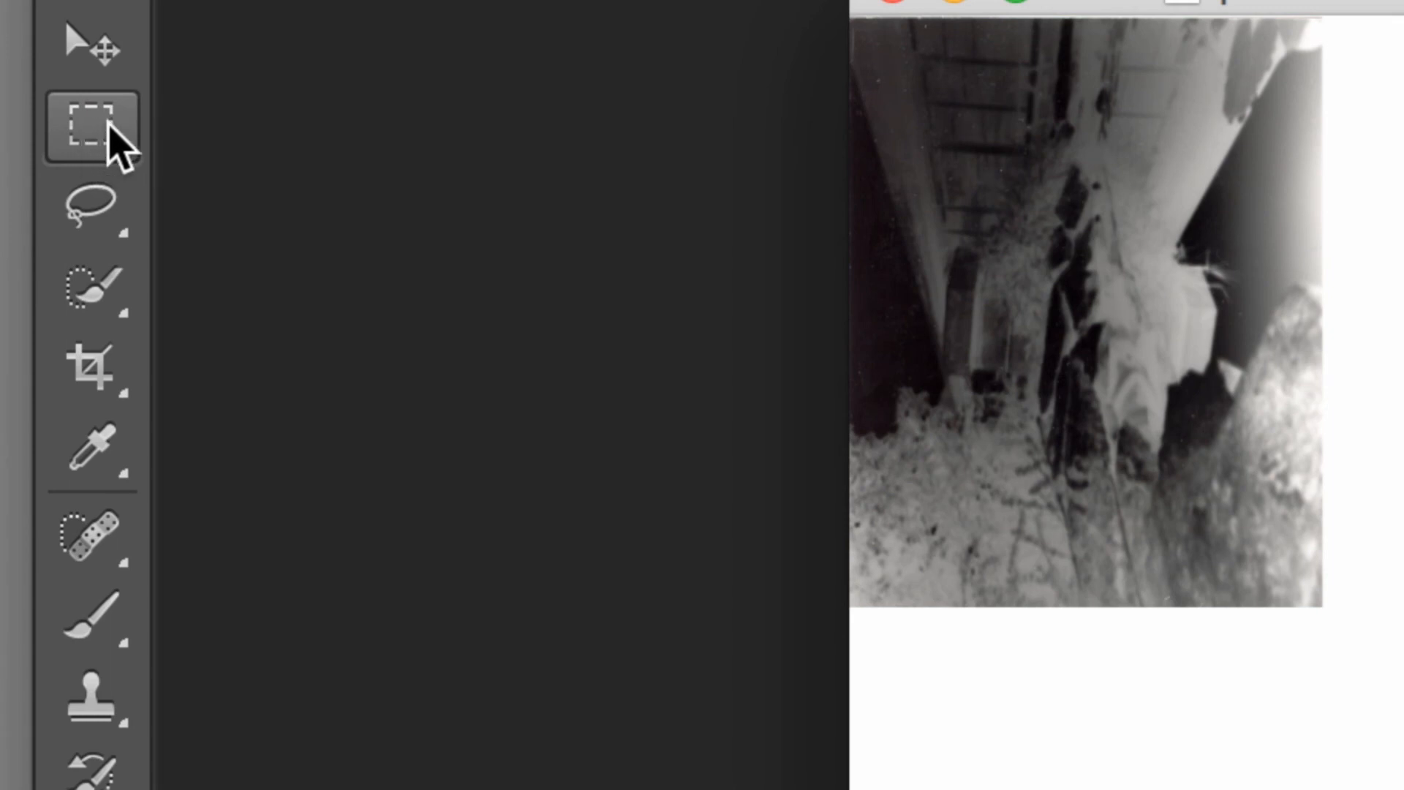
Step: Draw a rectangular marquee around the upper-right photo of the scan, and deselect it
{"action": "left_click", "coordinate": [83, 120]}
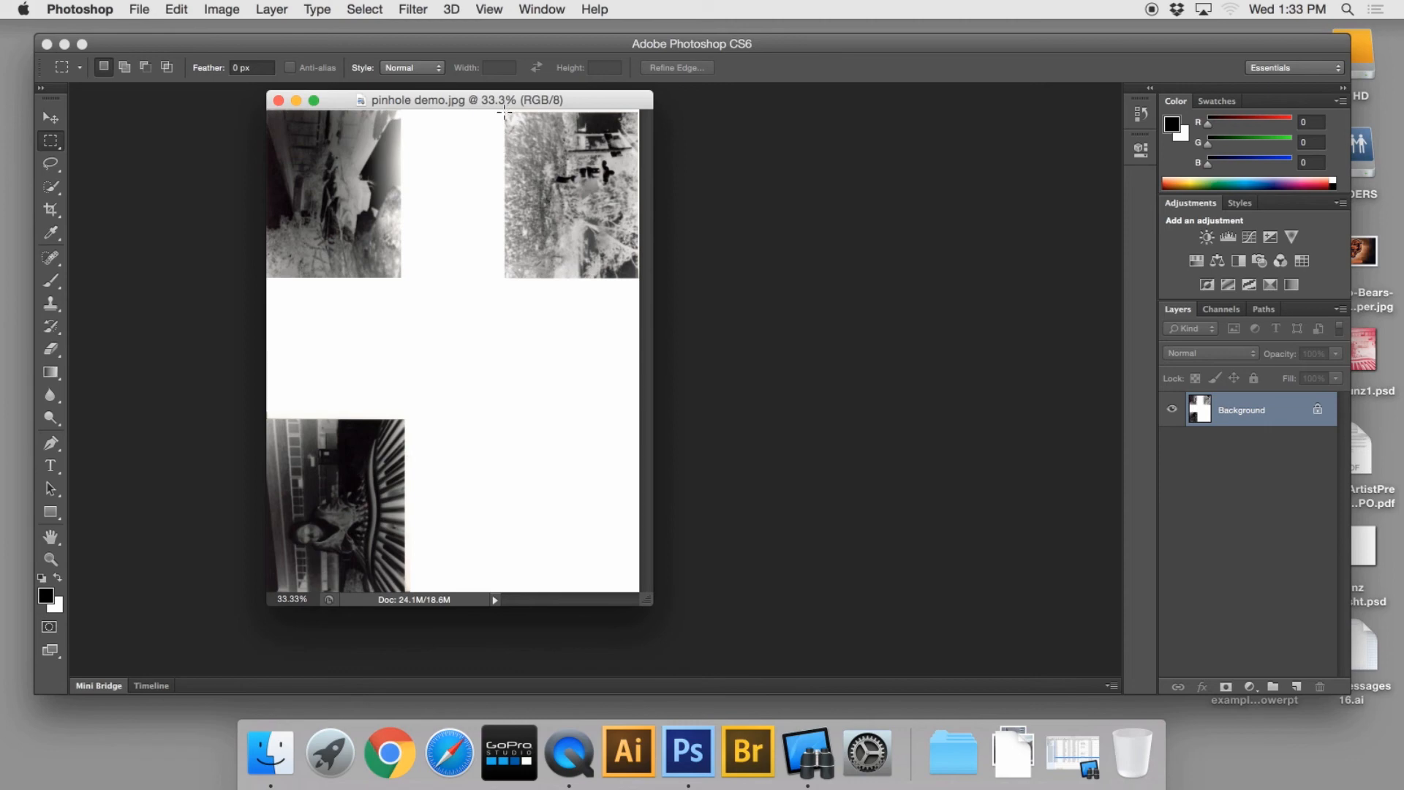
{"action": "left_click_drag", "start_coordinate": [504, 111], "coordinate": [637, 276]}
{"action": "key", "text": "super+d"}
Step: Brush a freehand stroke in red (R 209, G 14, B 14) across the upper-right photo and white area, and revert the image
{"action": "left_click", "coordinate": [52, 280]}
{"action": "left_click", "coordinate": [46, 596]}
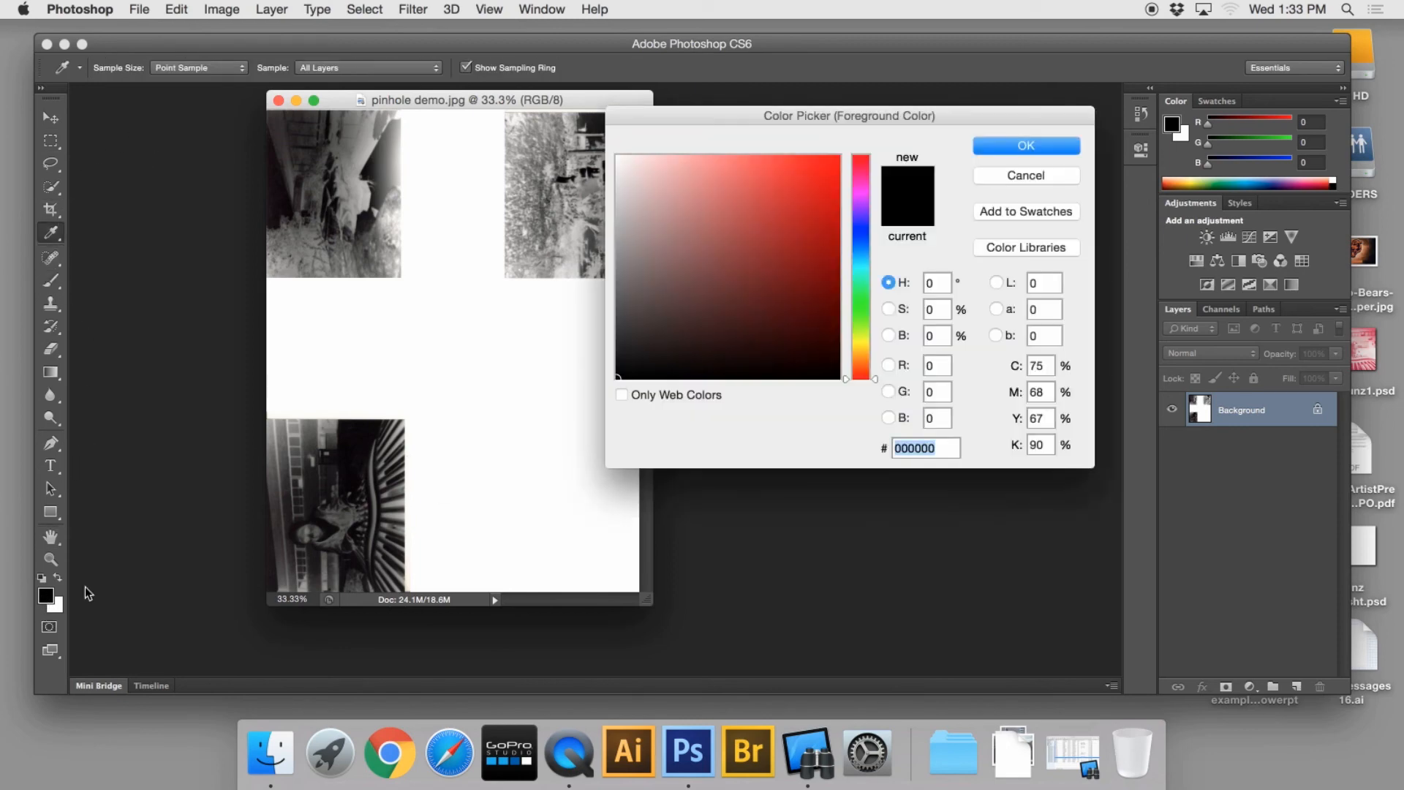
{"action": "left_click", "coordinate": [825, 195]}
{"action": "left_click", "coordinate": [998, 146]}
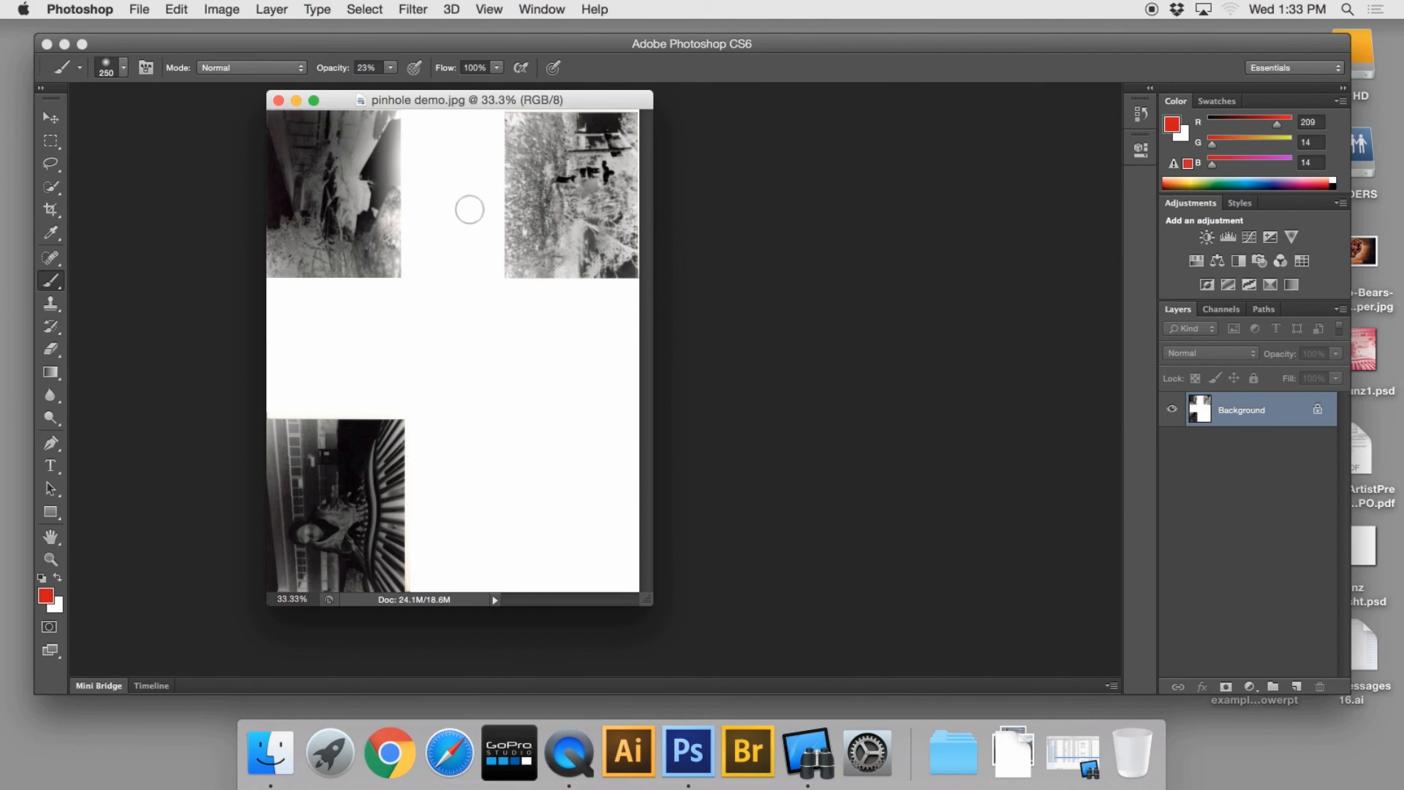
{"action": "mouse_move", "coordinate": [468, 212]}
{"action": "left_mouse_down"}
{"action": "mouse_move", "coordinate": [474, 268]}
{"action": "mouse_move", "coordinate": [500, 258]}
{"action": "mouse_move", "coordinate": [541, 272]}
{"action": "mouse_move", "coordinate": [581, 188]}
{"action": "mouse_move", "coordinate": [601, 286]}
{"action": "mouse_move", "coordinate": [488, 174]}
{"action": "mouse_move", "coordinate": [597, 290]}
{"action": "mouse_move", "coordinate": [404, 259]}
{"action": "mouse_move", "coordinate": [465, 190]}
{"action": "mouse_move", "coordinate": [579, 320]}
{"action": "mouse_move", "coordinate": [606, 408]}
{"action": "left_mouse_up"}
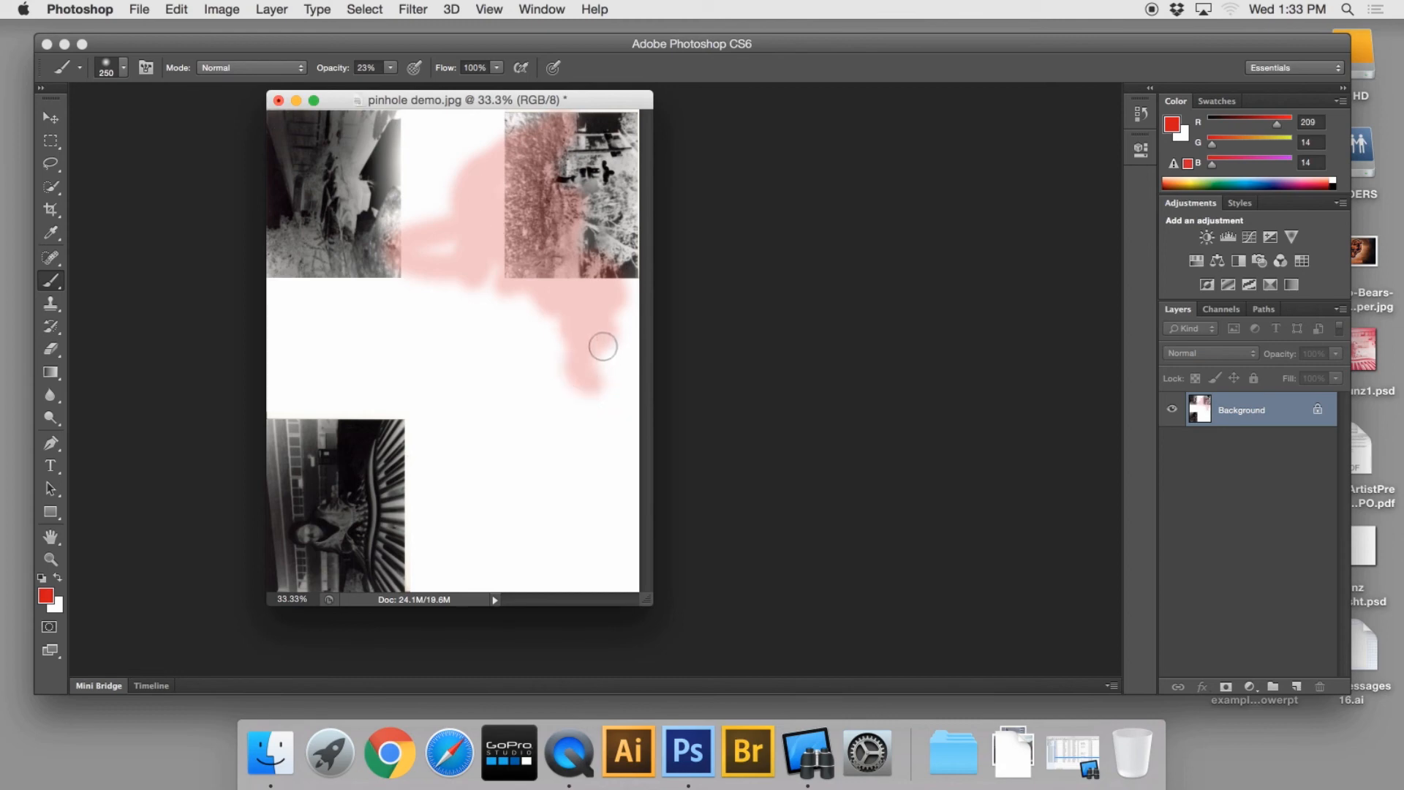
{"action": "key", "text": "F12"}
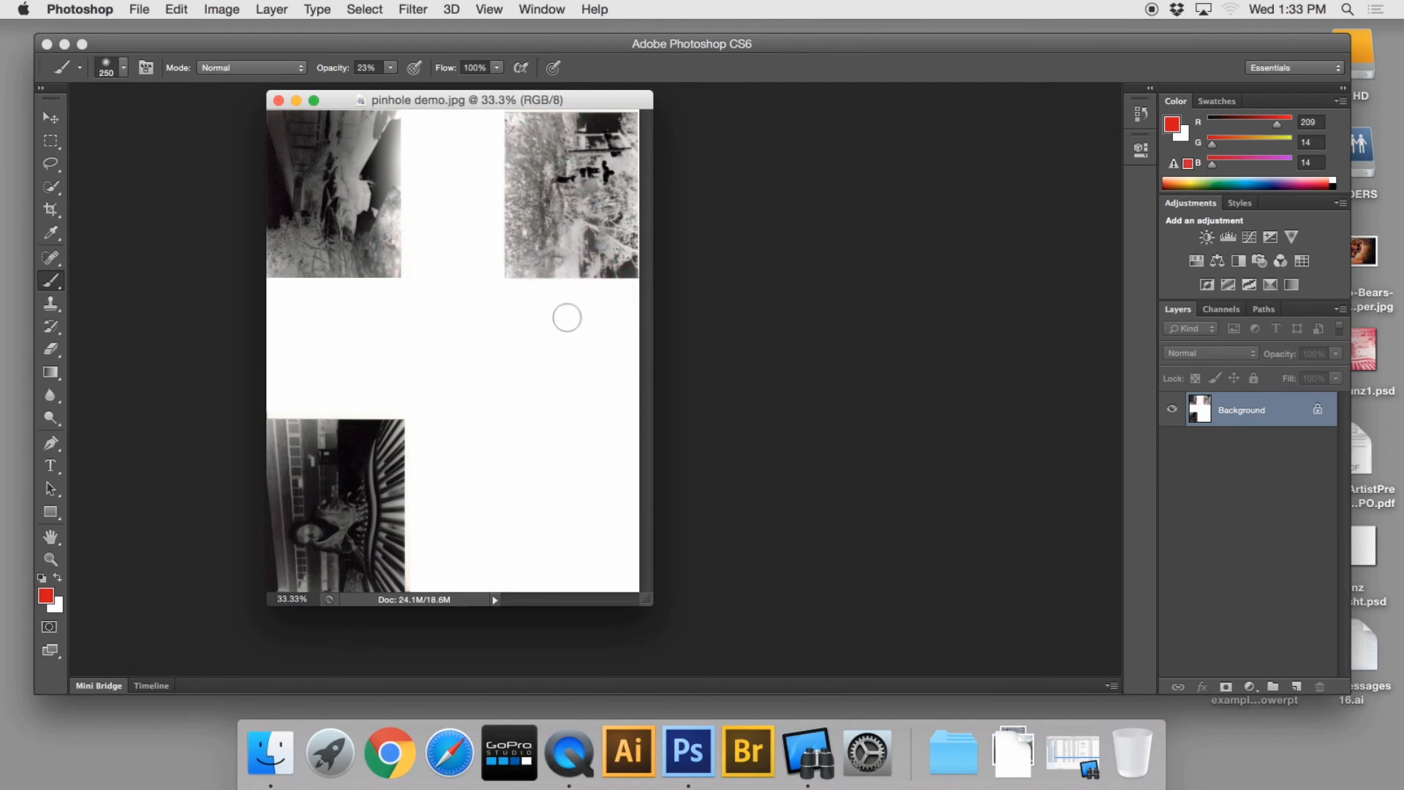
Step: Select the upper-right photo of the scan with the Rectangular Marquee tool, following its edges
{"action": "left_click", "coordinate": [50, 141]}
{"action": "left_click_drag", "start_coordinate": [505, 111], "coordinate": [639, 279]}
Step: Paint red brush strokes over the selected upper-right photo, and return the history to the Rectangular Marquee state
{"action": "left_click", "coordinate": [50, 282]}
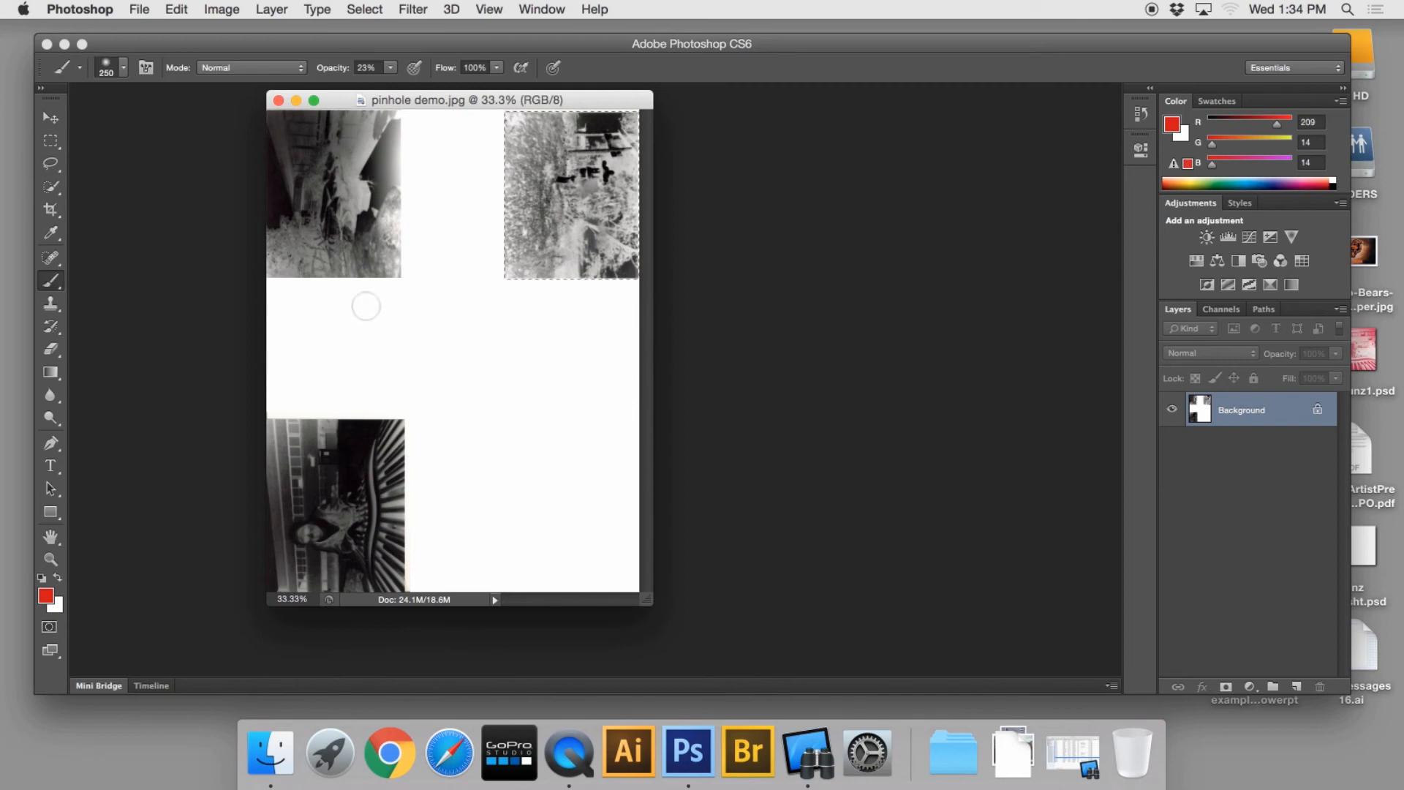
{"action": "left_click_drag", "start_coordinate": [541, 271], "coordinate": [559, 187]}
{"action": "mouse_move", "coordinate": [504, 301]}
{"action": "left_mouse_down"}
{"action": "mouse_move", "coordinate": [519, 277]}
{"action": "mouse_move", "coordinate": [528, 399]}
{"action": "mouse_move", "coordinate": [573, 370]}
{"action": "mouse_move", "coordinate": [610, 307]}
{"action": "mouse_move", "coordinate": [628, 226]}
{"action": "mouse_move", "coordinate": [505, 210]}
{"action": "mouse_move", "coordinate": [439, 224]}
{"action": "mouse_move", "coordinate": [541, 146]}
{"action": "mouse_move", "coordinate": [458, 116]}
{"action": "mouse_move", "coordinate": [625, 117]}
{"action": "left_mouse_up"}
{"action": "left_click_drag", "start_coordinate": [628, 172], "coordinate": [622, 340]}
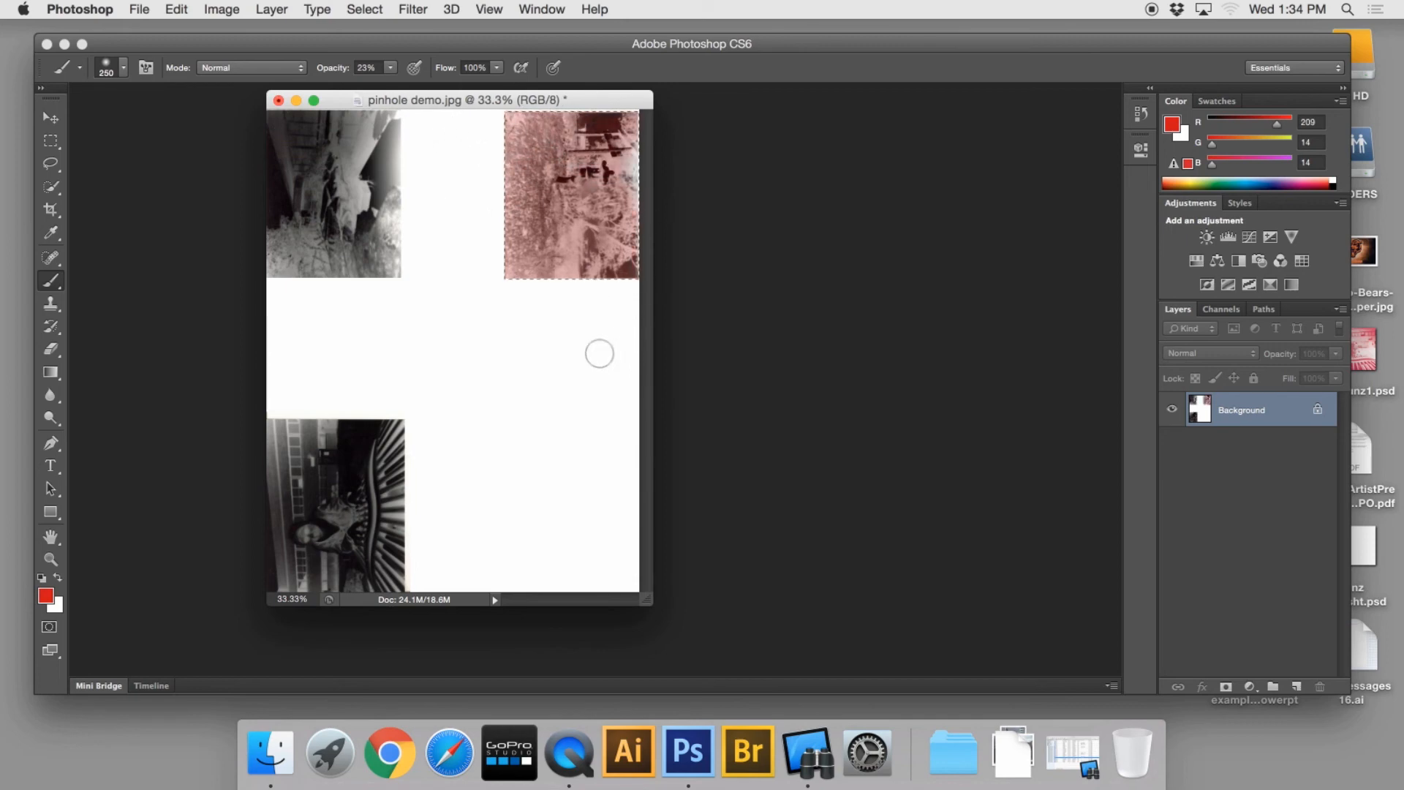
{"action": "key", "text": "super+d"}
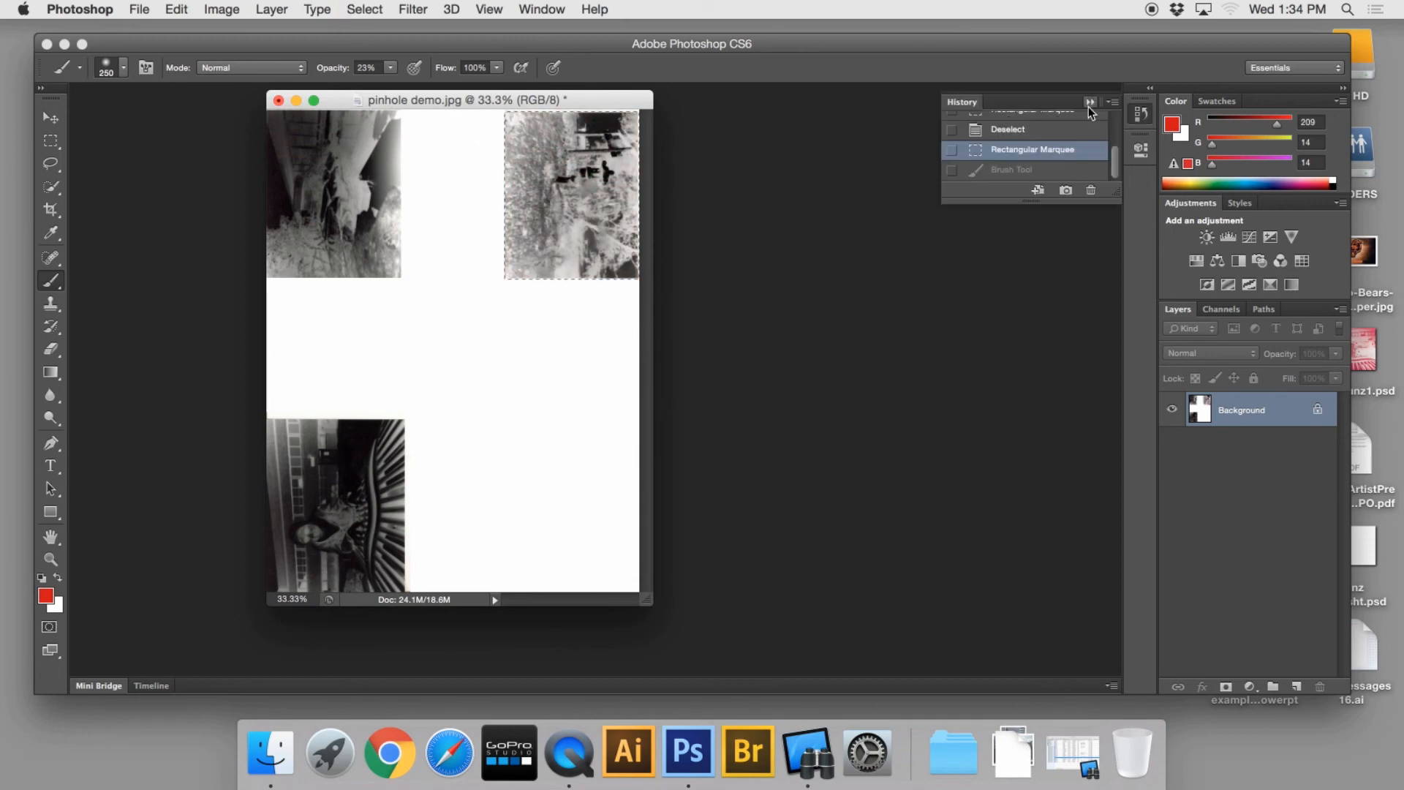
{"action": "left_click", "coordinate": [1090, 108]}
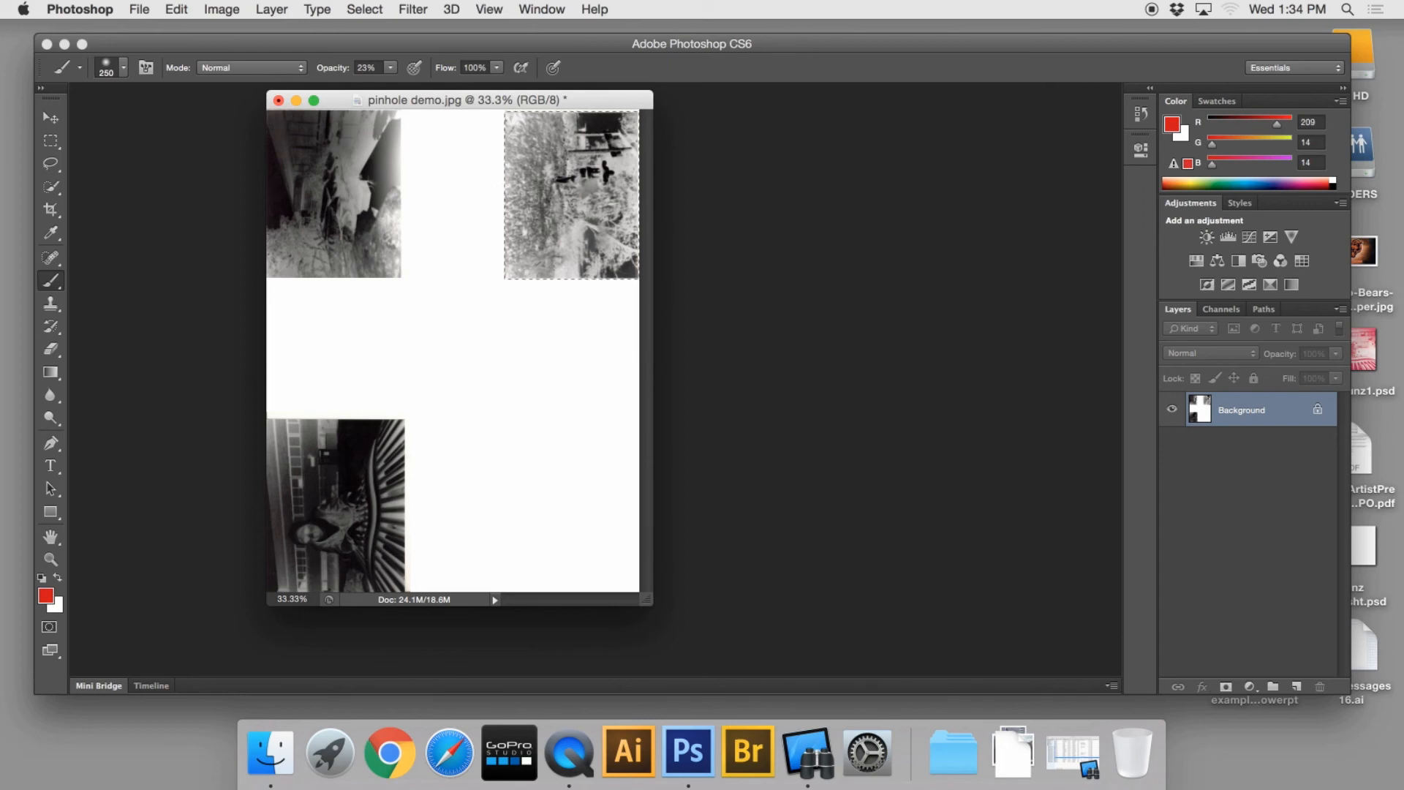
Step: Copy the selected upper-right photo to the clipboard
{"action": "left_click", "coordinate": [51, 140]}
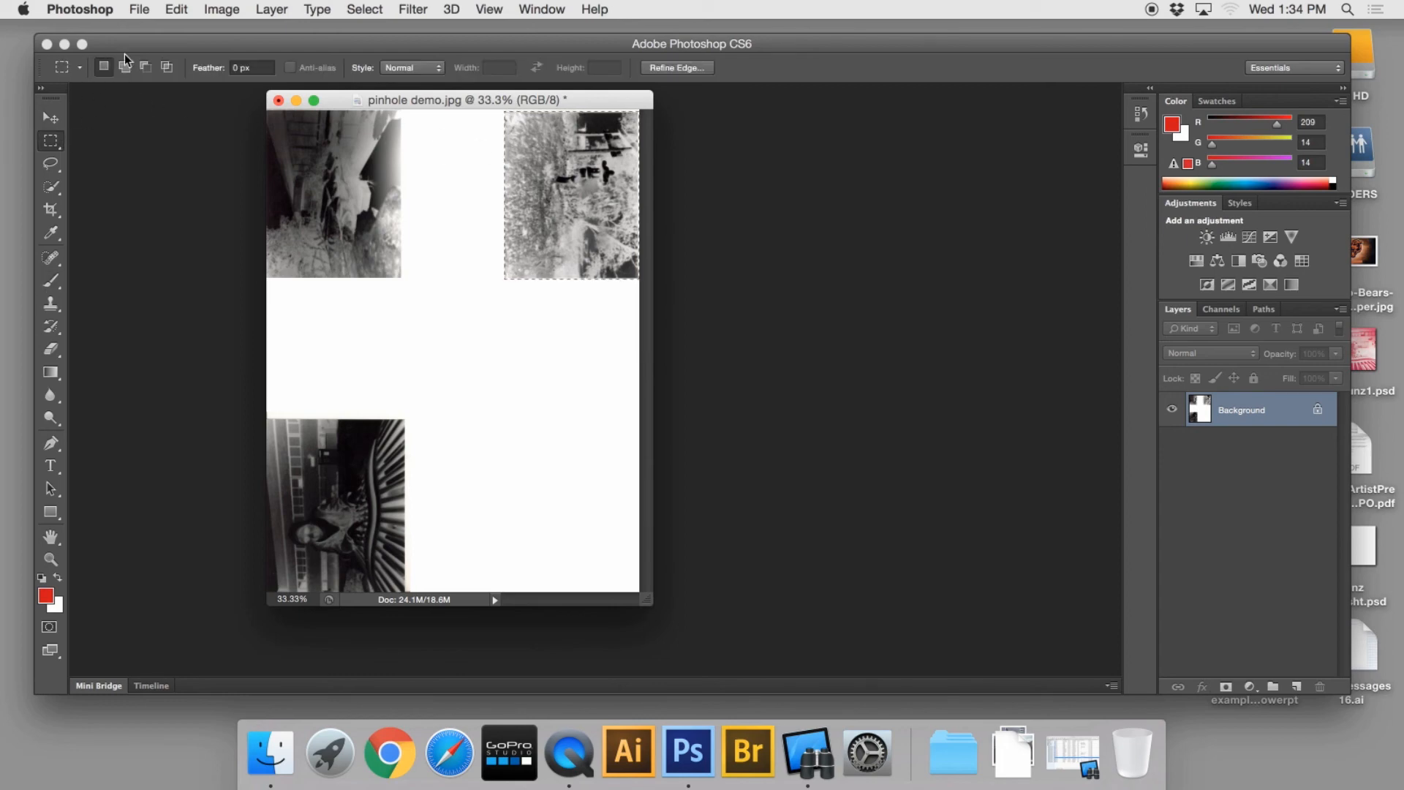
{"action": "left_click", "coordinate": [177, 9]}
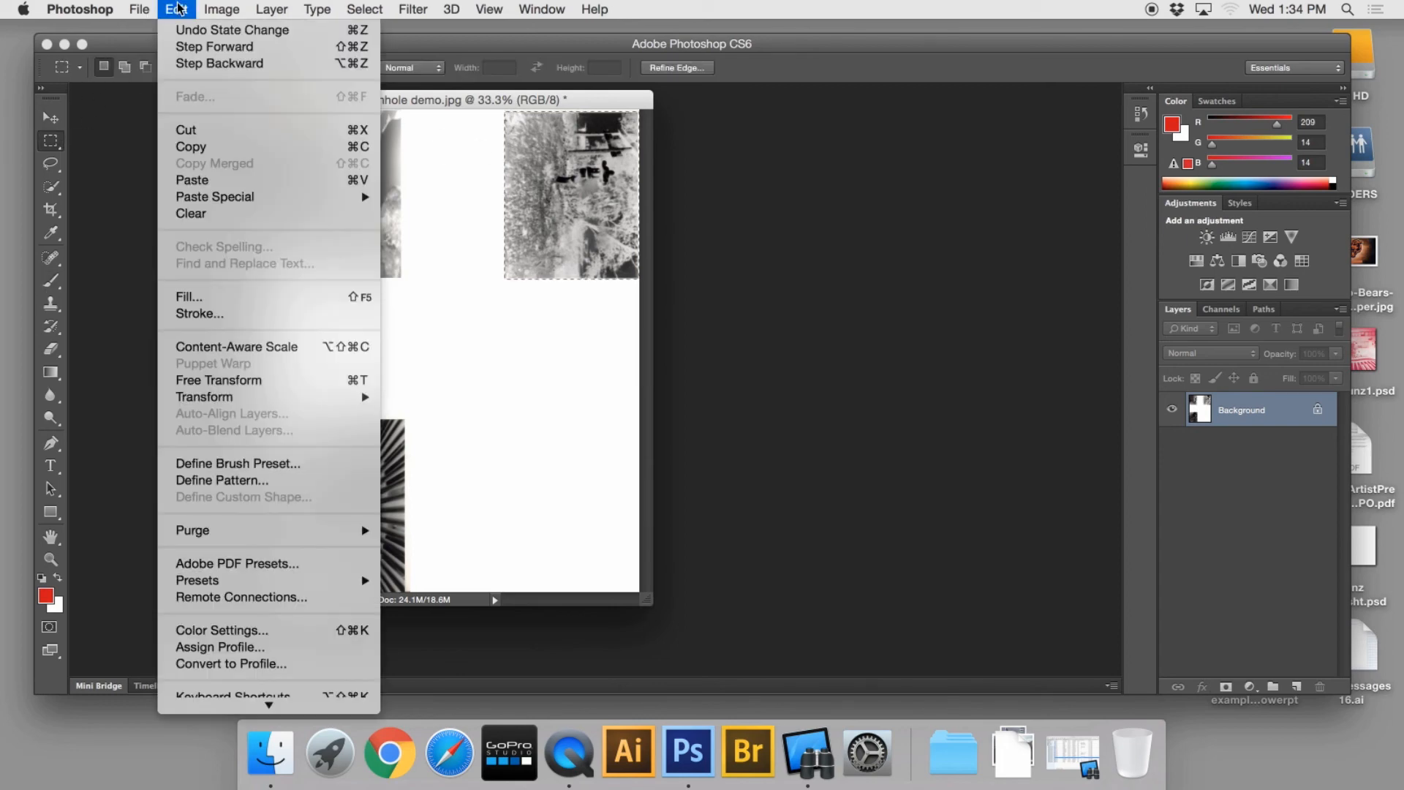
{"action": "left_click", "coordinate": [199, 146]}
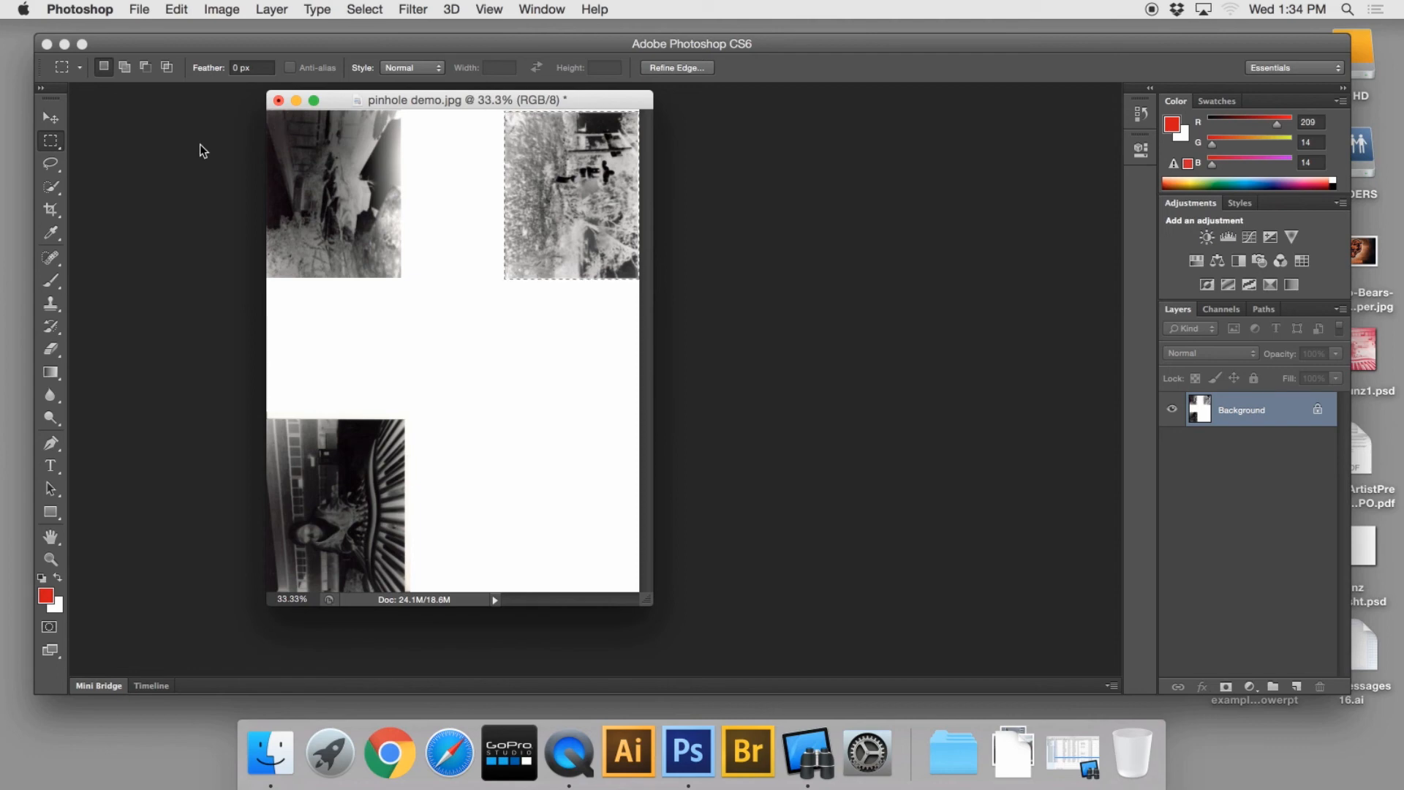
Step: Create a new document with the Clipboard preset, 921 by 1146 pixels at 300 pixels/inch, and paste the copied photo into it
{"action": "left_click", "coordinate": [142, 10]}
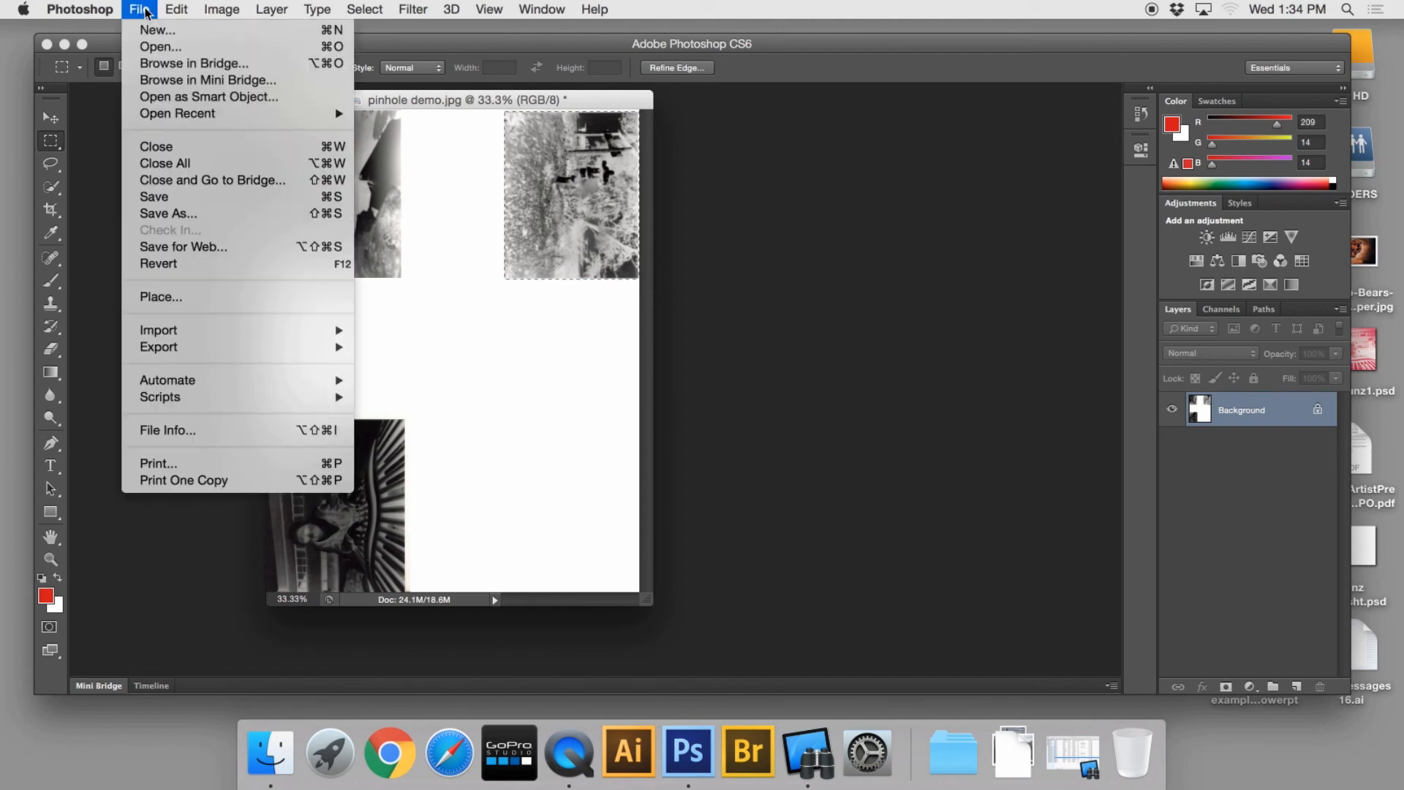
{"action": "left_click", "coordinate": [155, 30]}
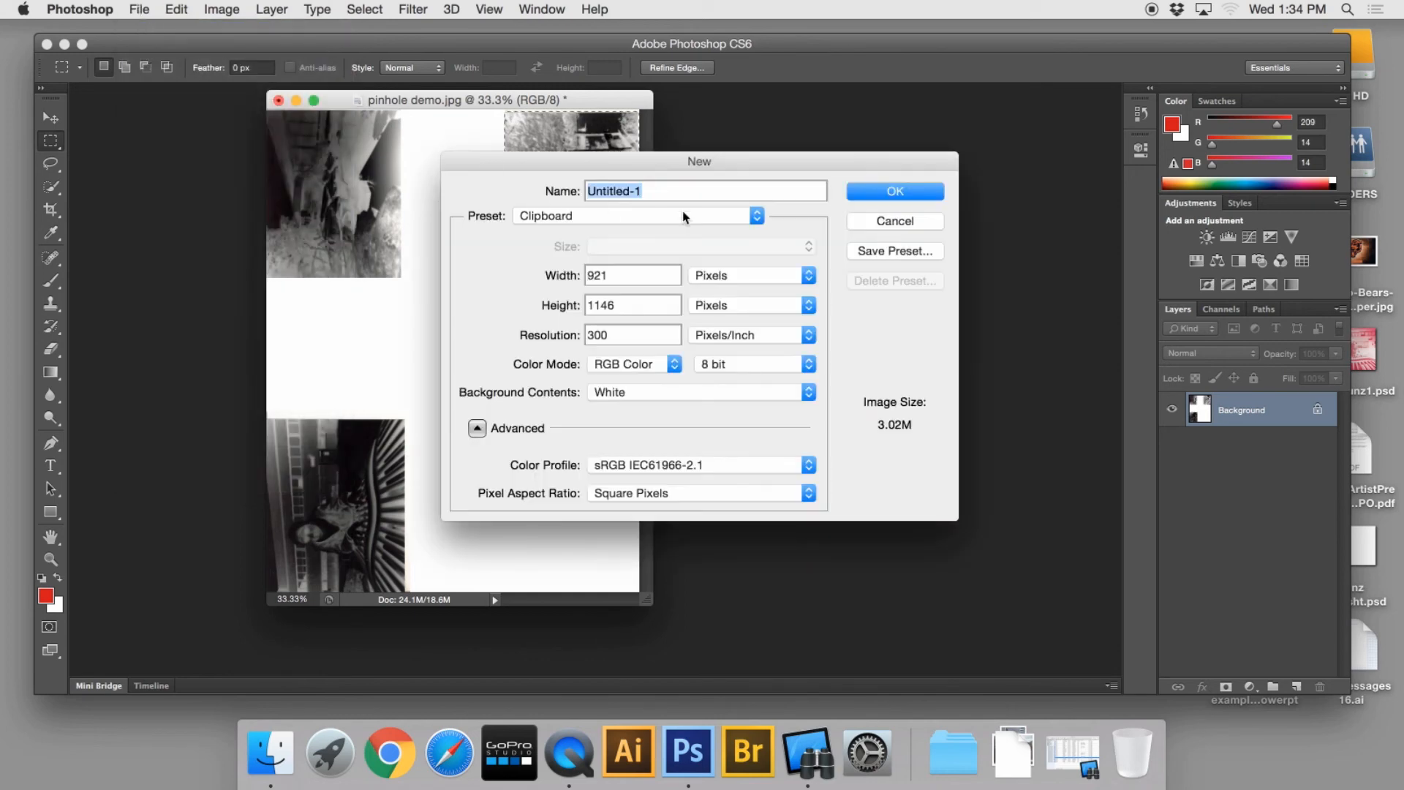
{"action": "left_click", "coordinate": [861, 193]}
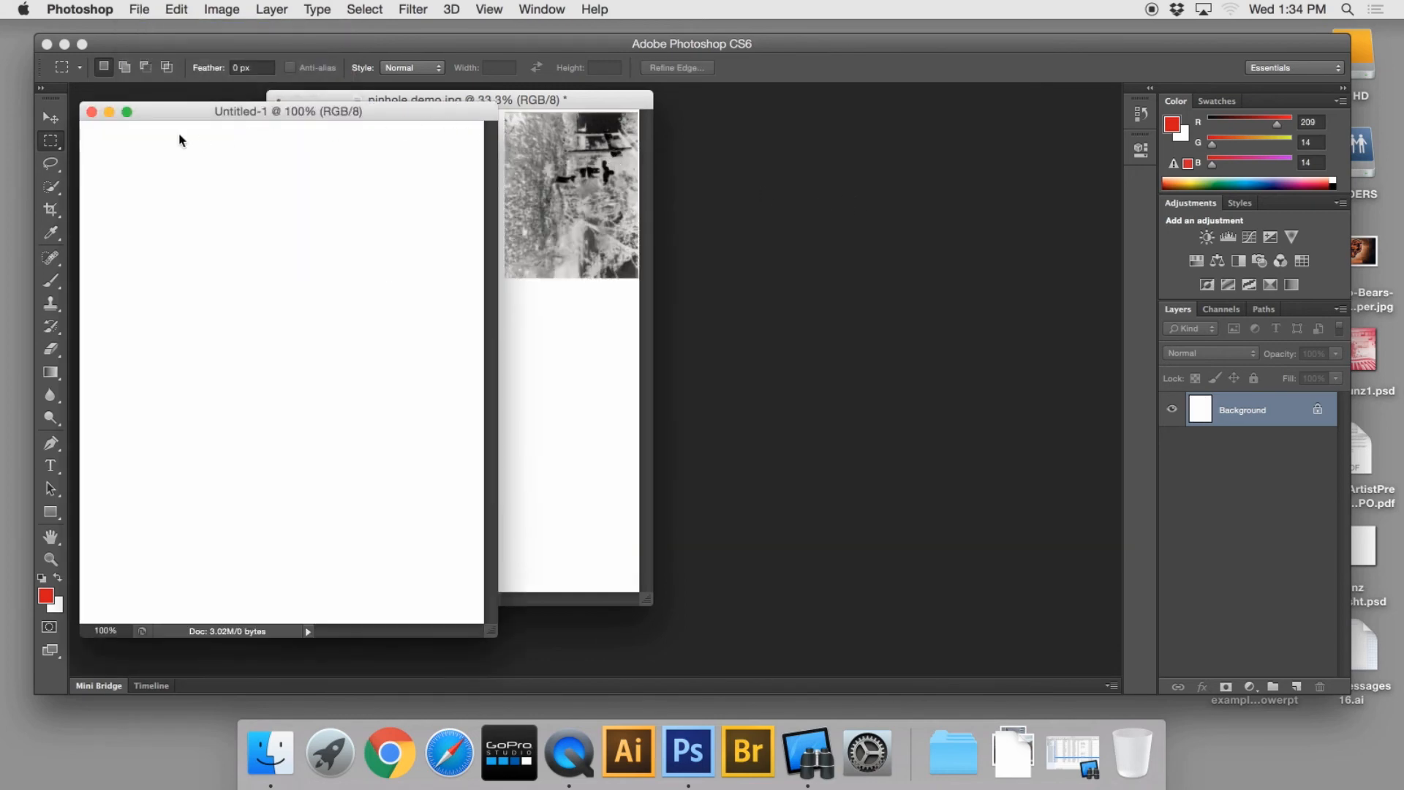
{"action": "left_click_drag", "start_coordinate": [168, 111], "coordinate": [760, 106]}
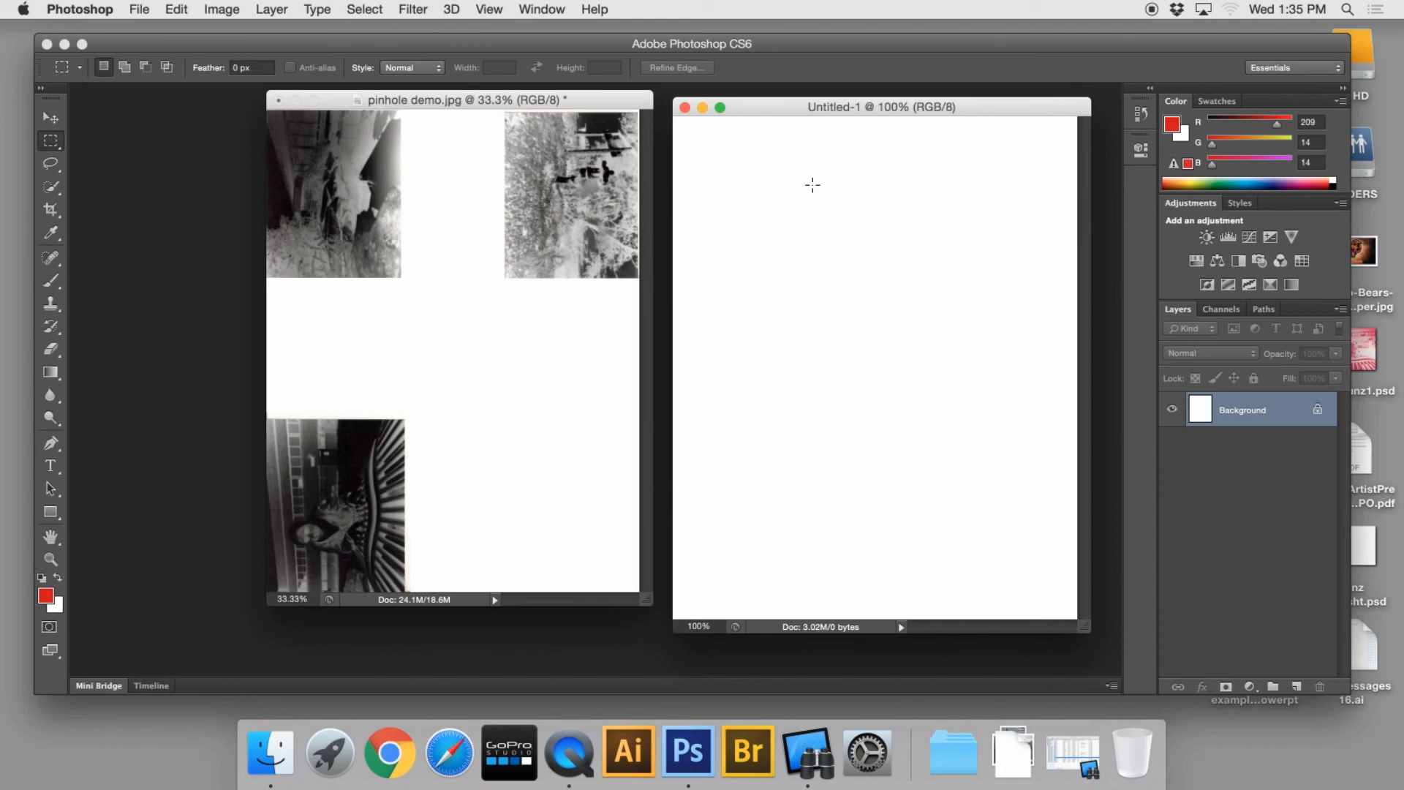
{"action": "mouse_move", "coordinate": [789, 108]}
{"action": "left_mouse_down"}
{"action": "mouse_move", "coordinate": [769, 127]}
{"action": "mouse_move", "coordinate": [786, 113]}
{"action": "left_mouse_up"}
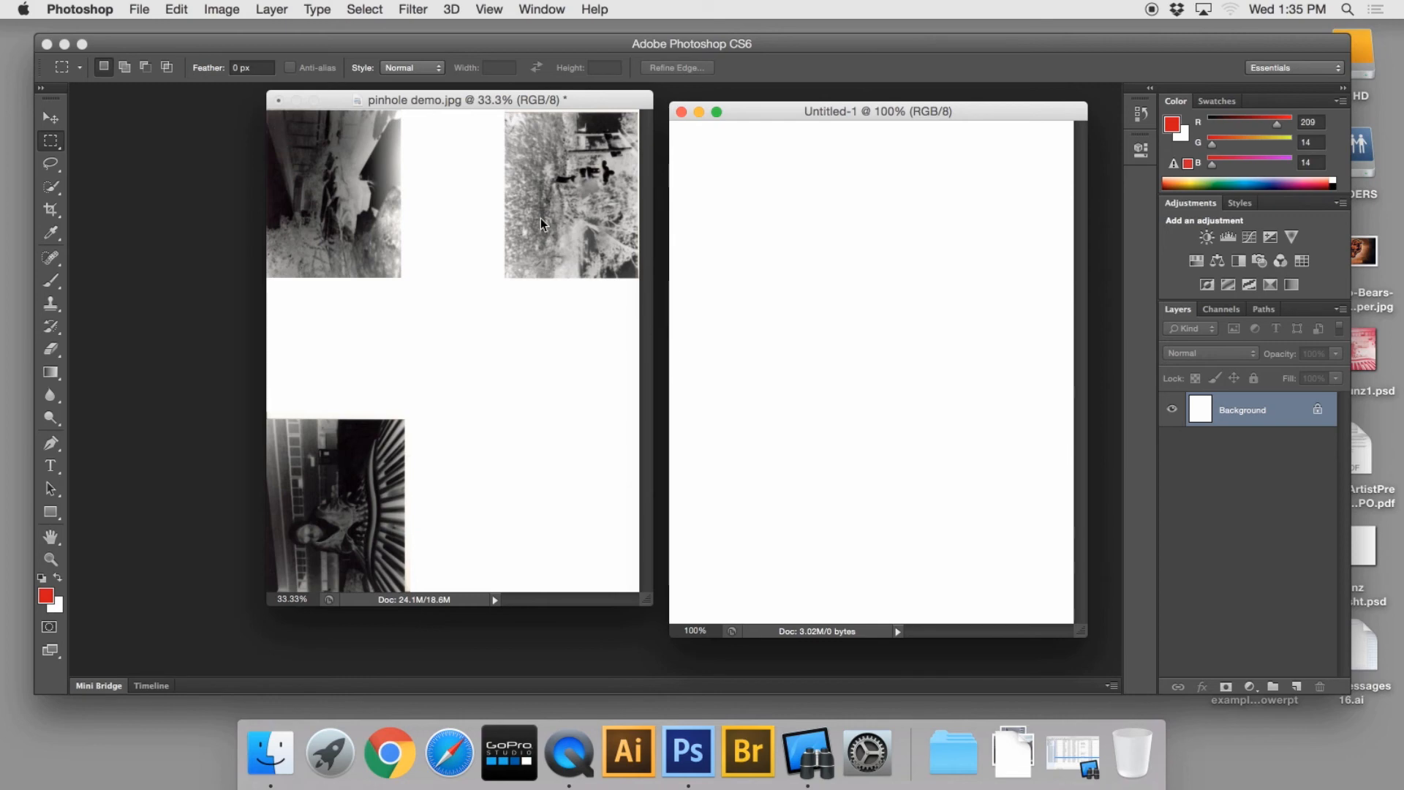
{"action": "left_click", "coordinate": [178, 11]}
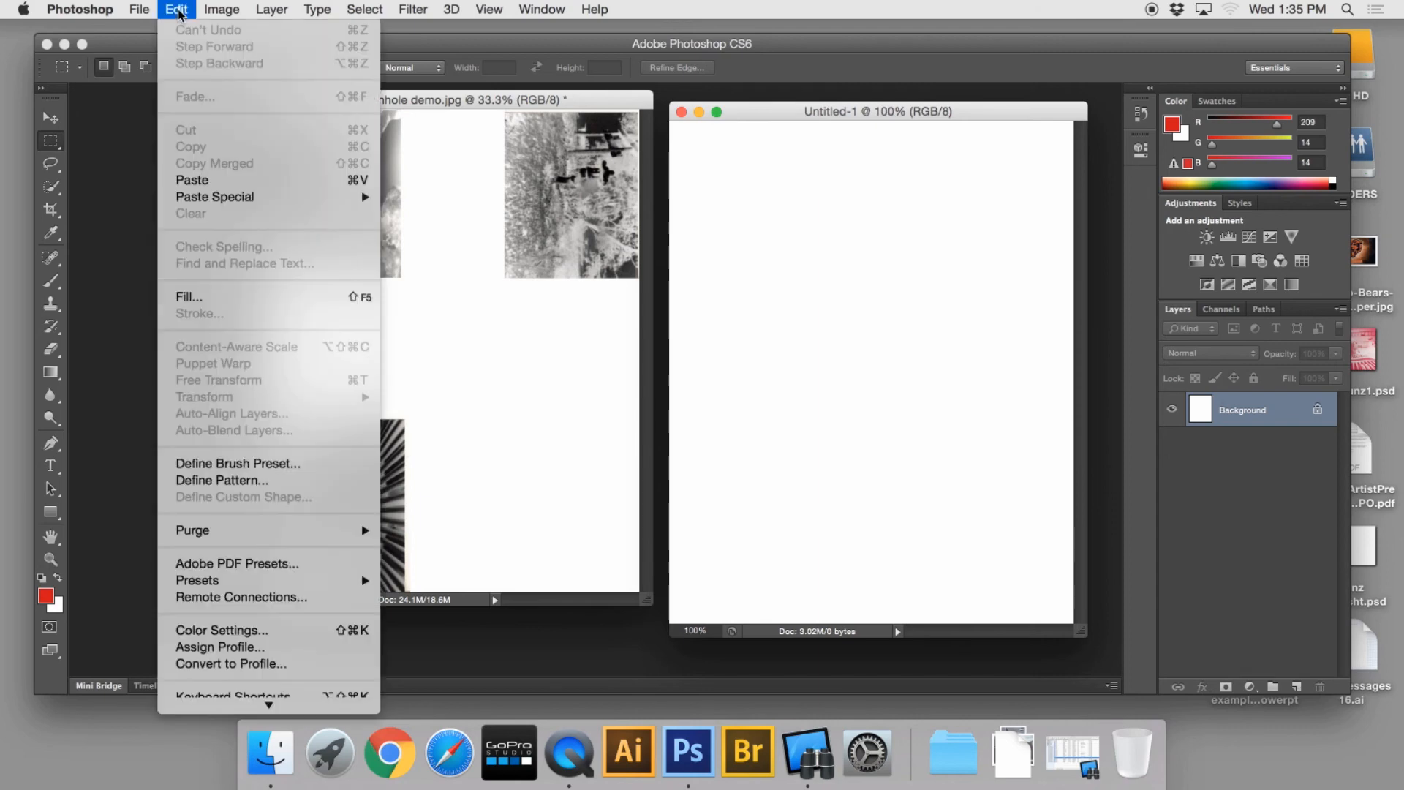
{"action": "left_click", "coordinate": [216, 181]}
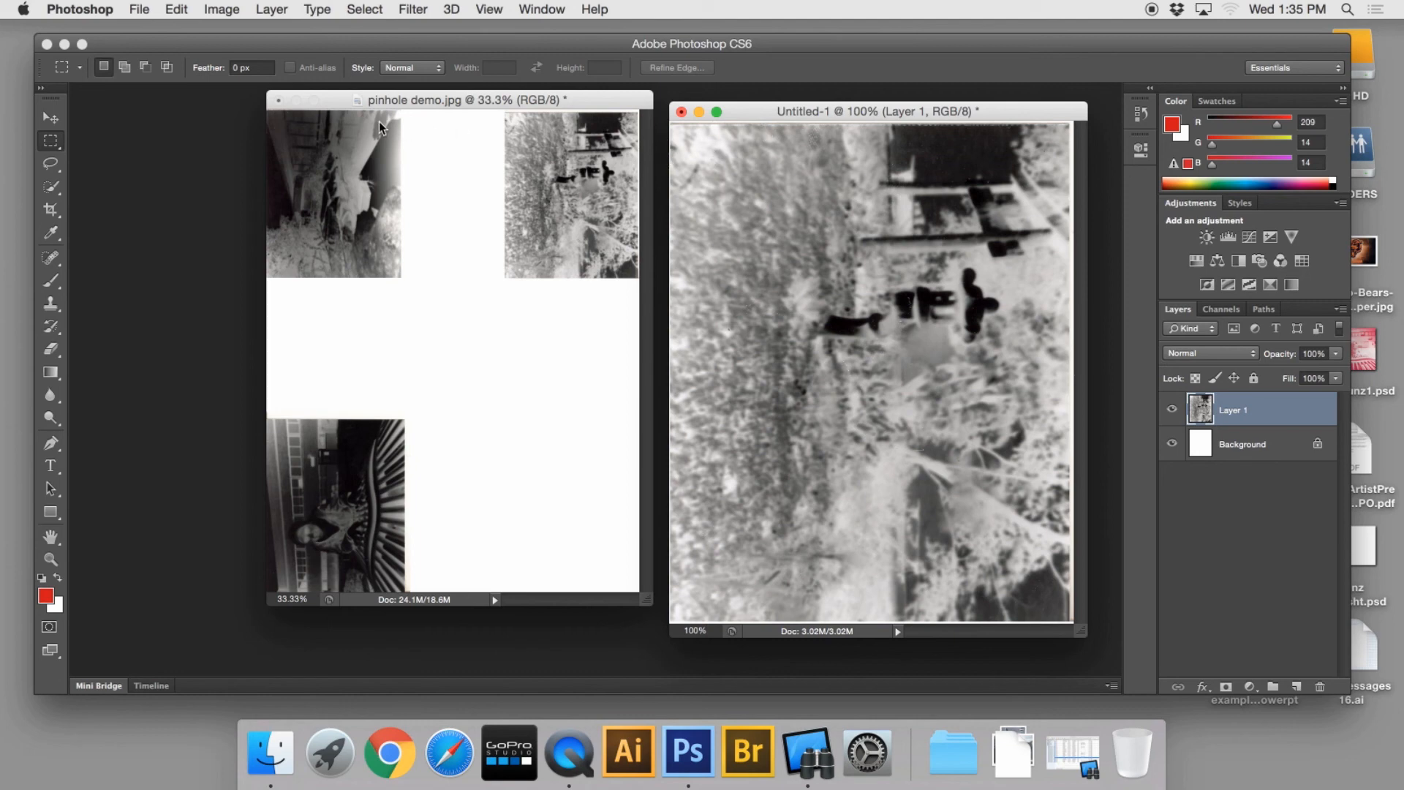
Step: Close the original pinhole demo.jpg scan without saving its changes
{"action": "left_click_drag", "start_coordinate": [329, 103], "coordinate": [331, 102]}
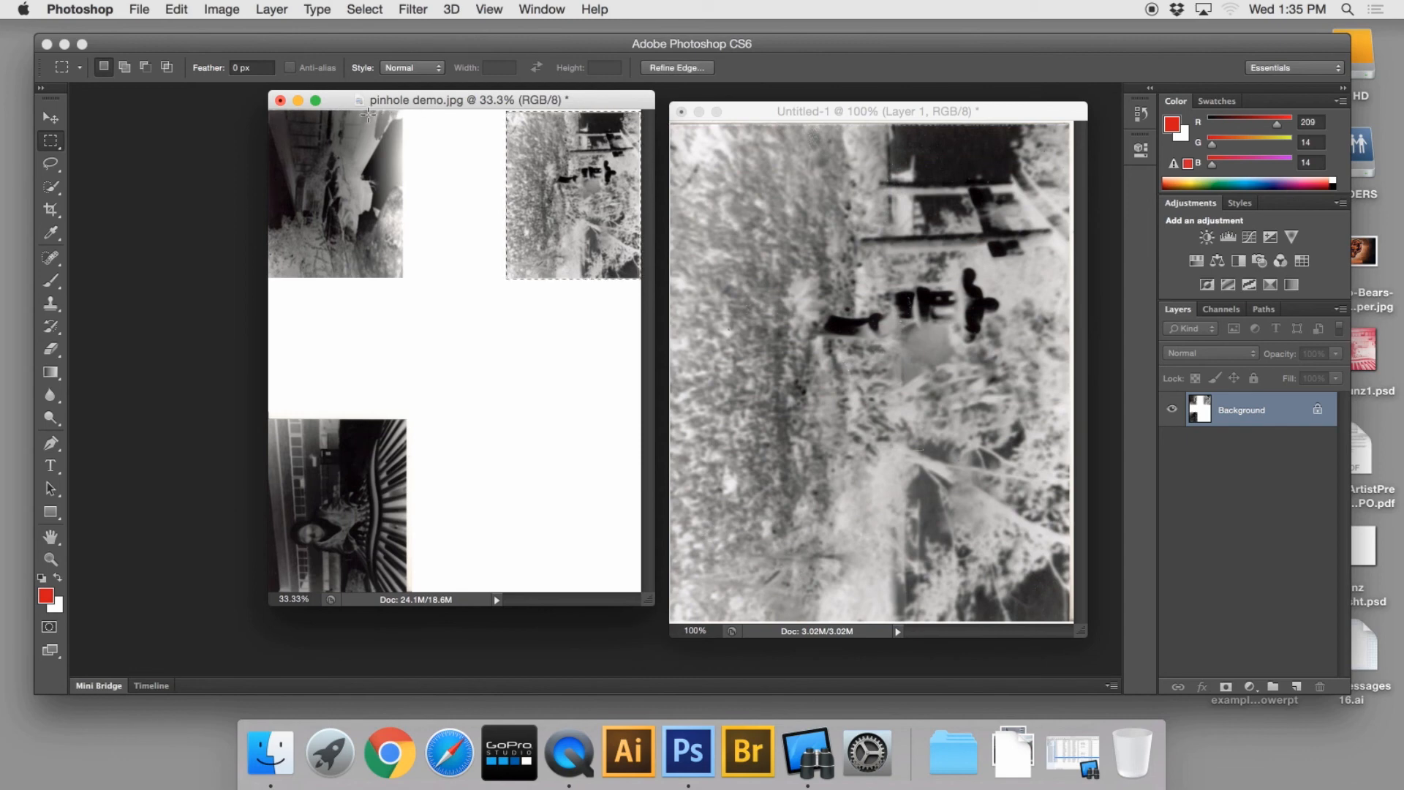
{"action": "left_click_drag", "start_coordinate": [407, 100], "coordinate": [377, 106]}
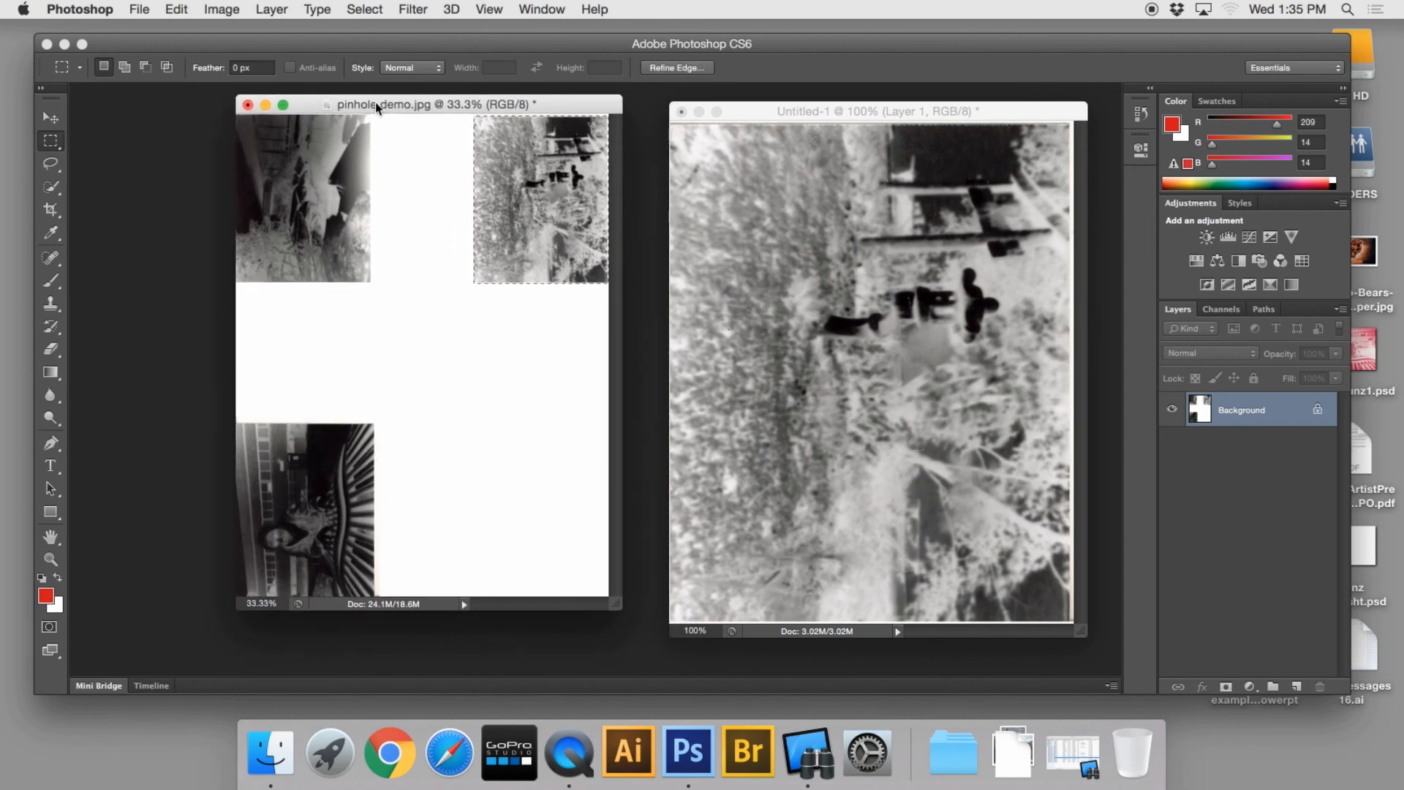
{"action": "left_click", "coordinate": [247, 104]}
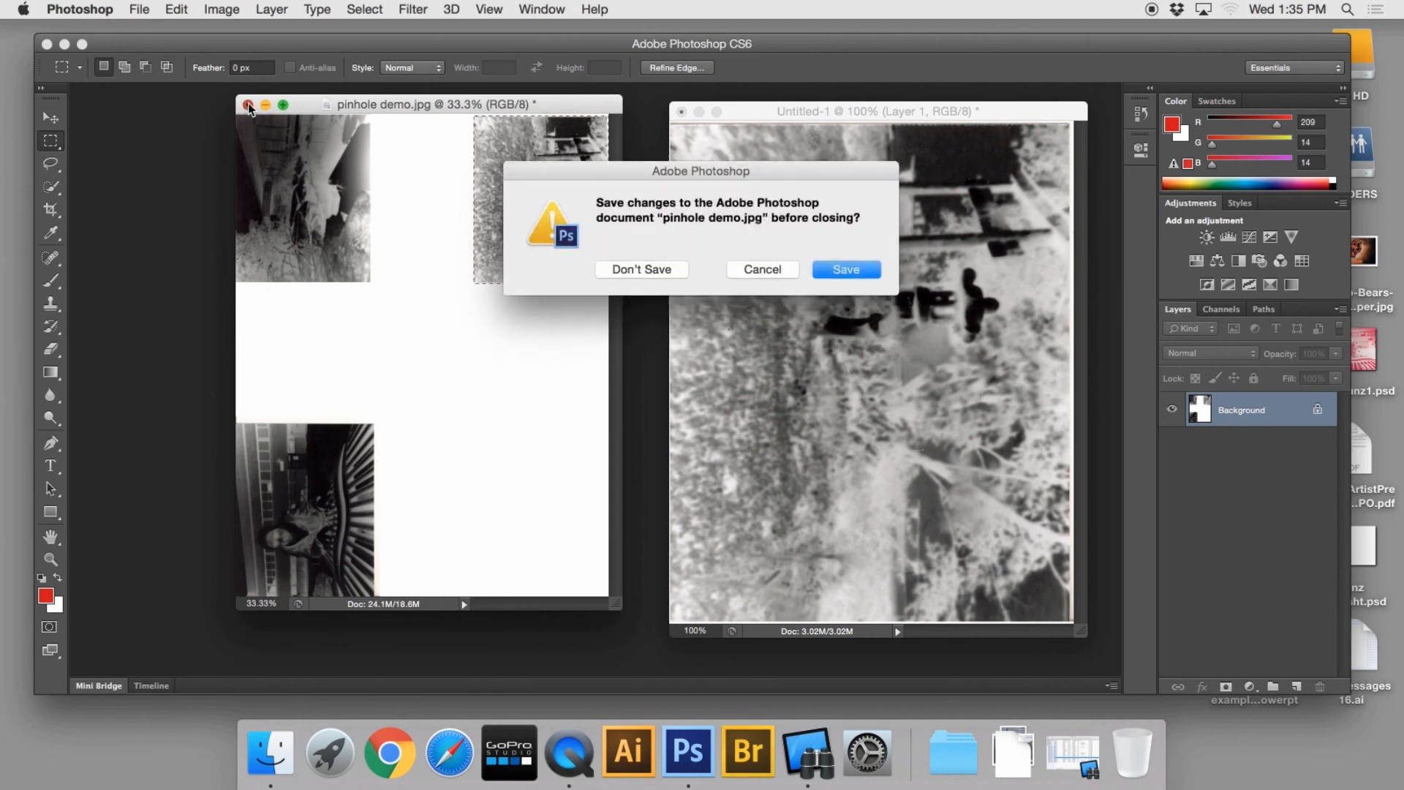
{"action": "left_click", "coordinate": [668, 269]}
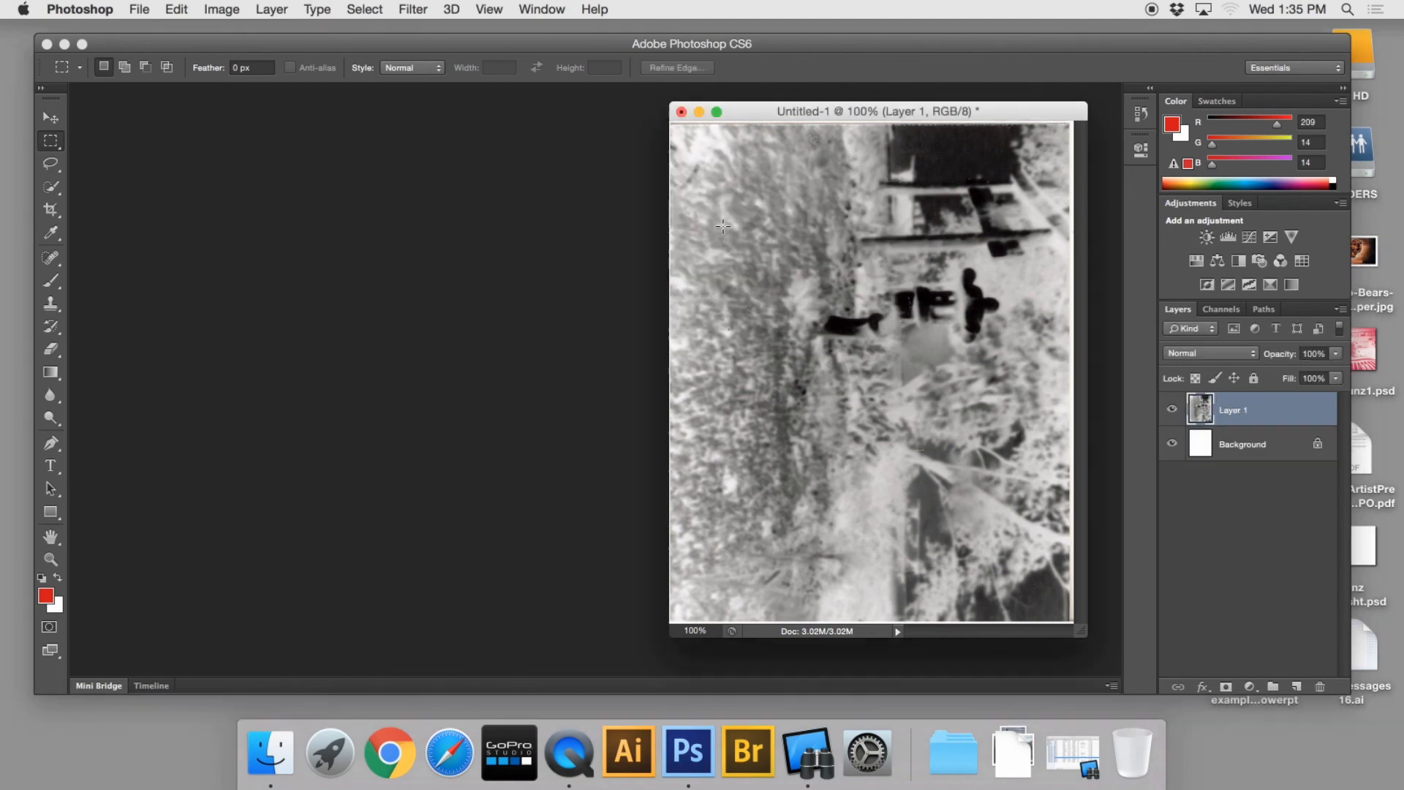
Step: Move the new document's window to the middle of the workspace and flatten its pasted layer into the background
{"action": "left_click_drag", "start_coordinate": [760, 112], "coordinate": [476, 95]}
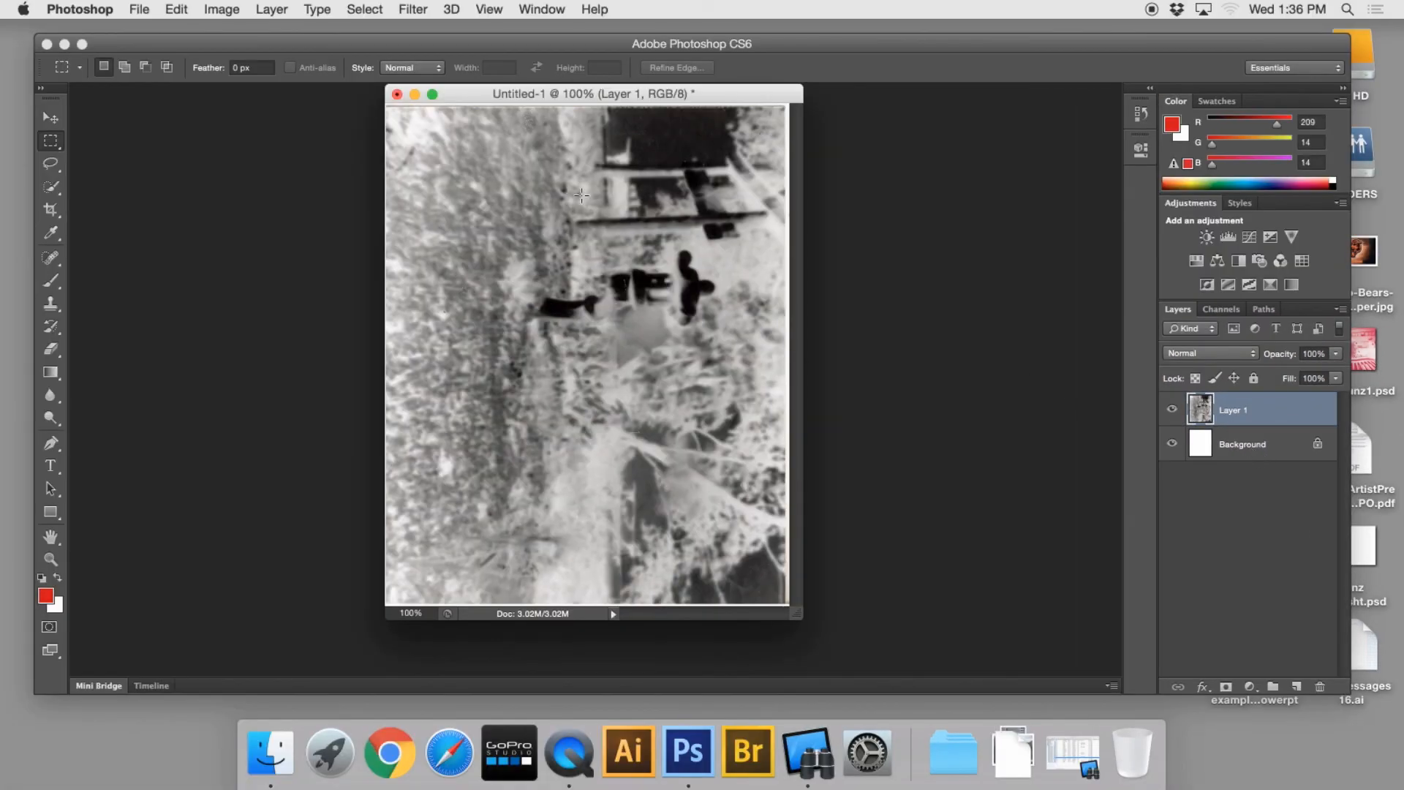
{"action": "left_click", "coordinate": [272, 10]}
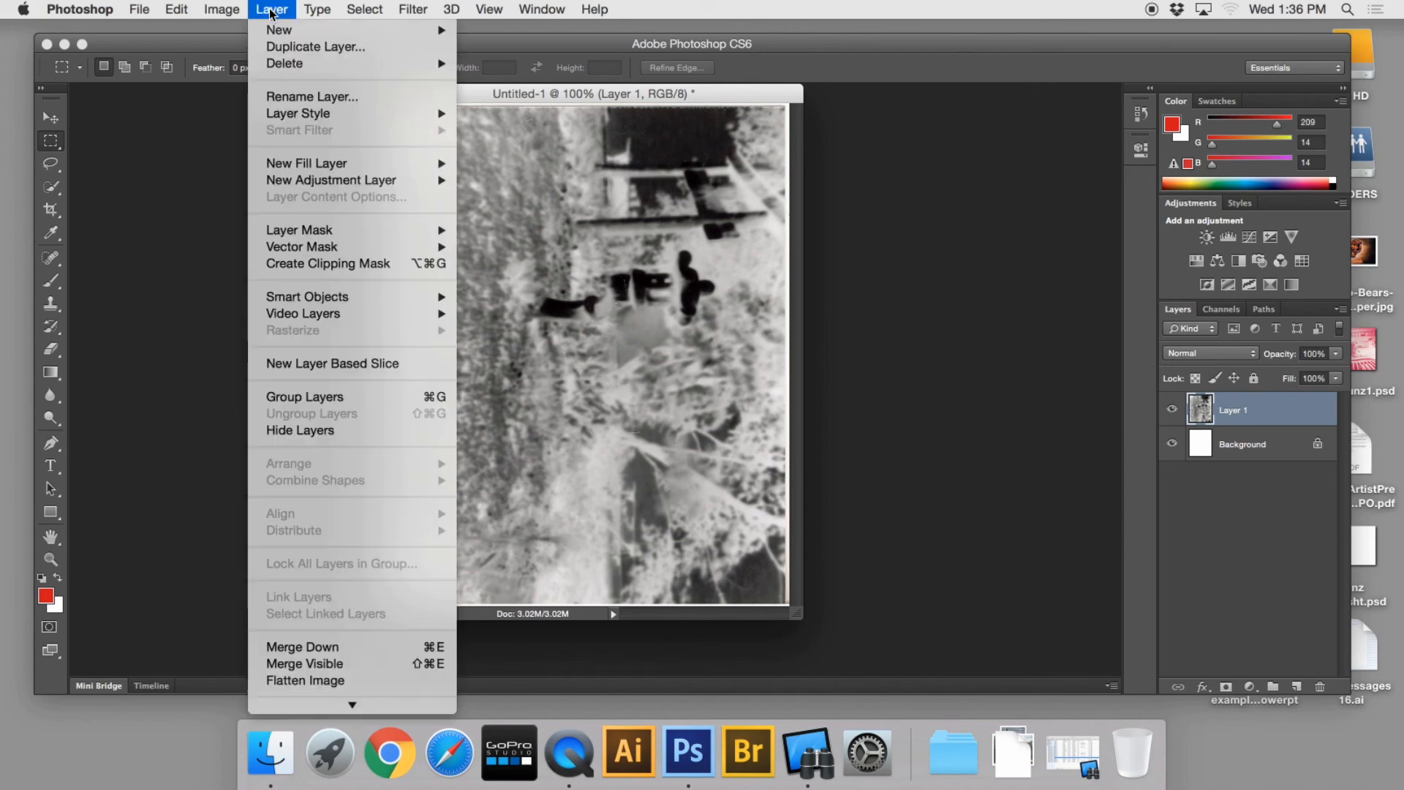
{"action": "left_click", "coordinate": [316, 681]}
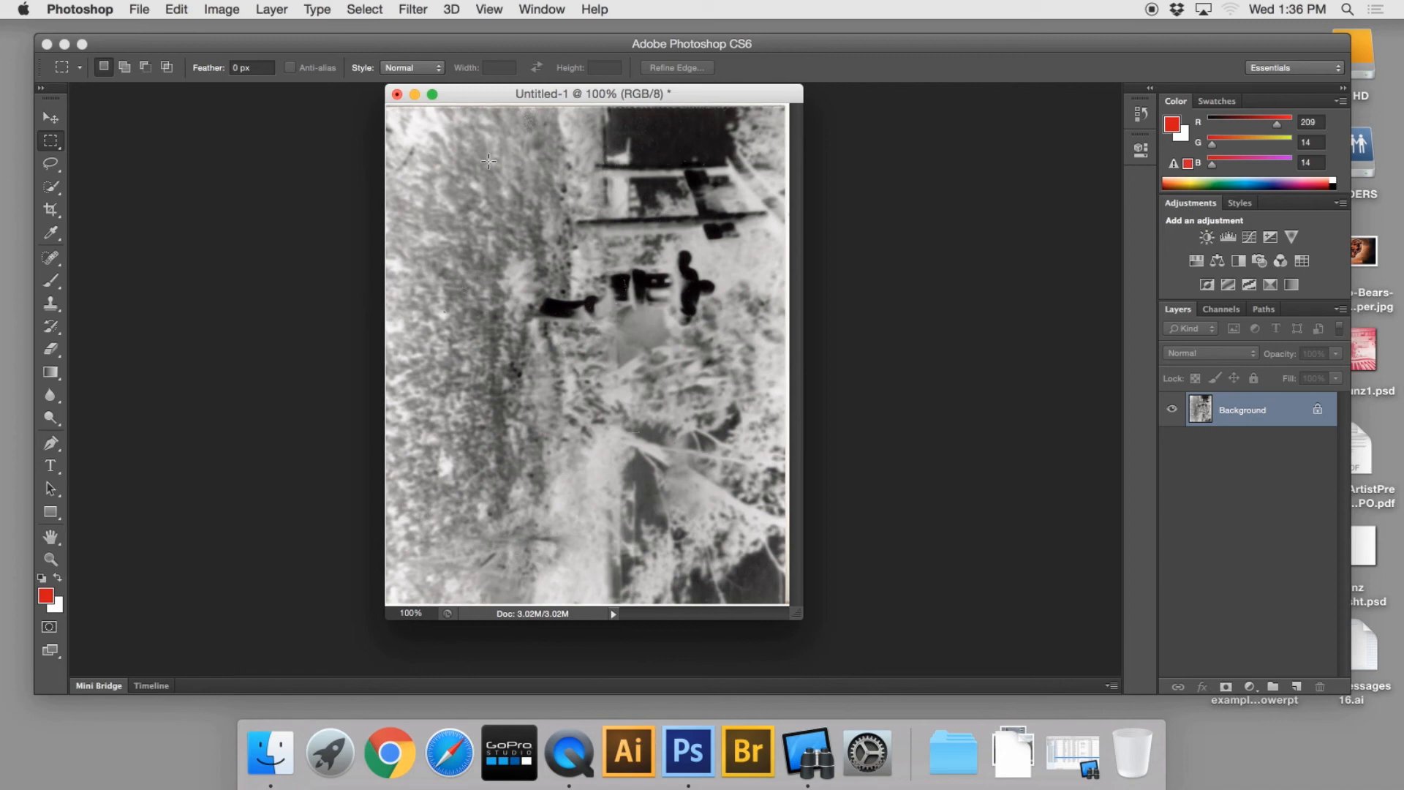
Step: Rotate the whole image 90° counterclockwise
{"action": "left_click", "coordinate": [217, 11]}
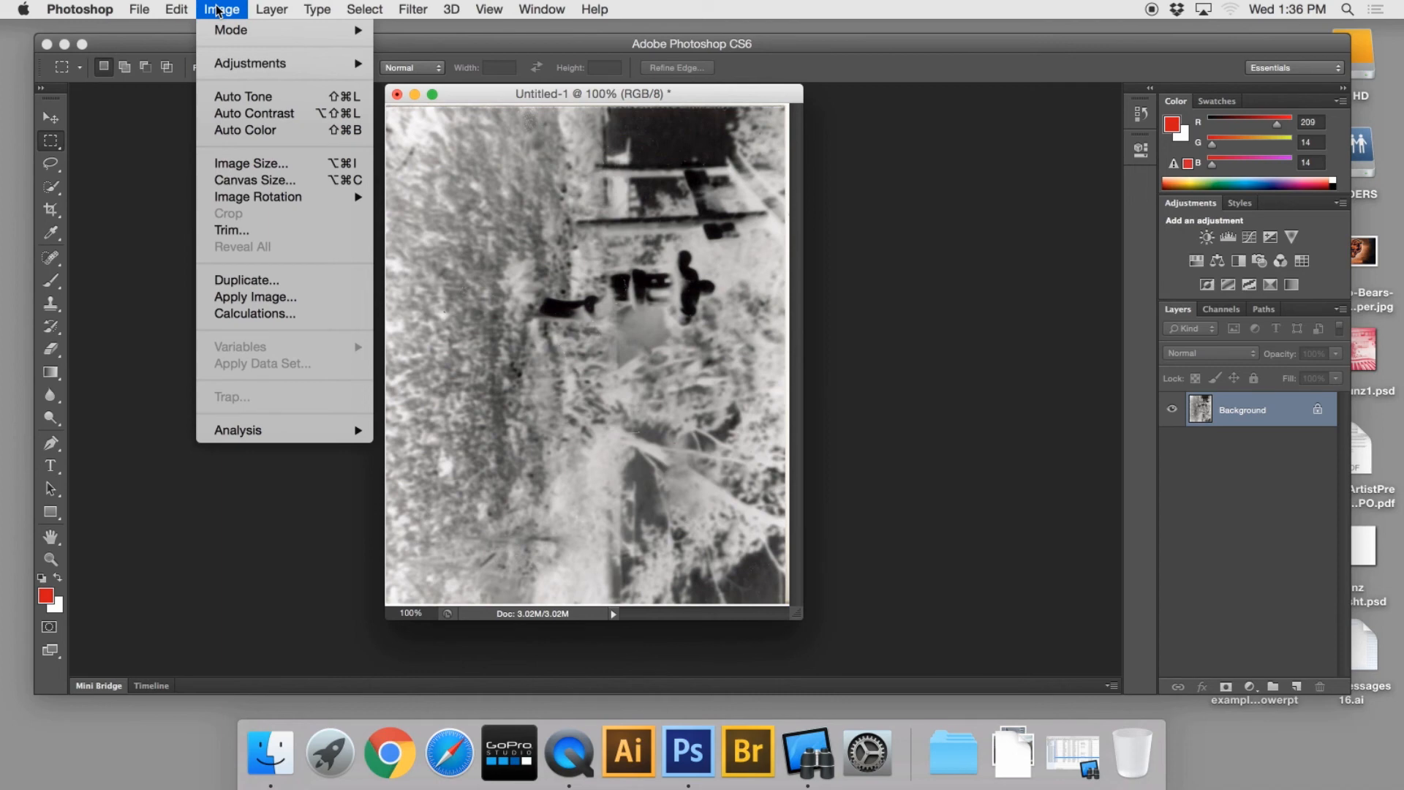
{"action": "mouse_move", "coordinate": [265, 199]}
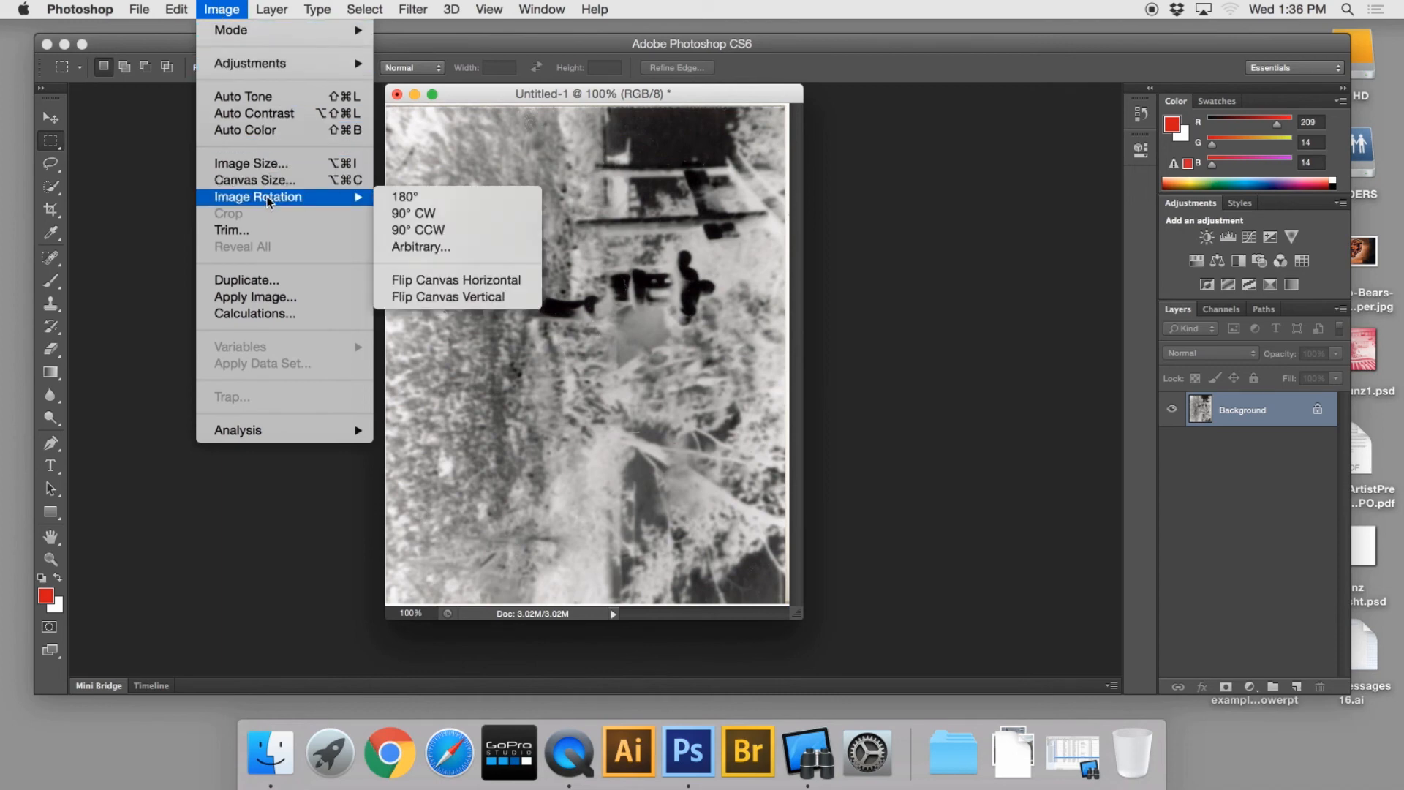
{"action": "left_click", "coordinate": [440, 232]}
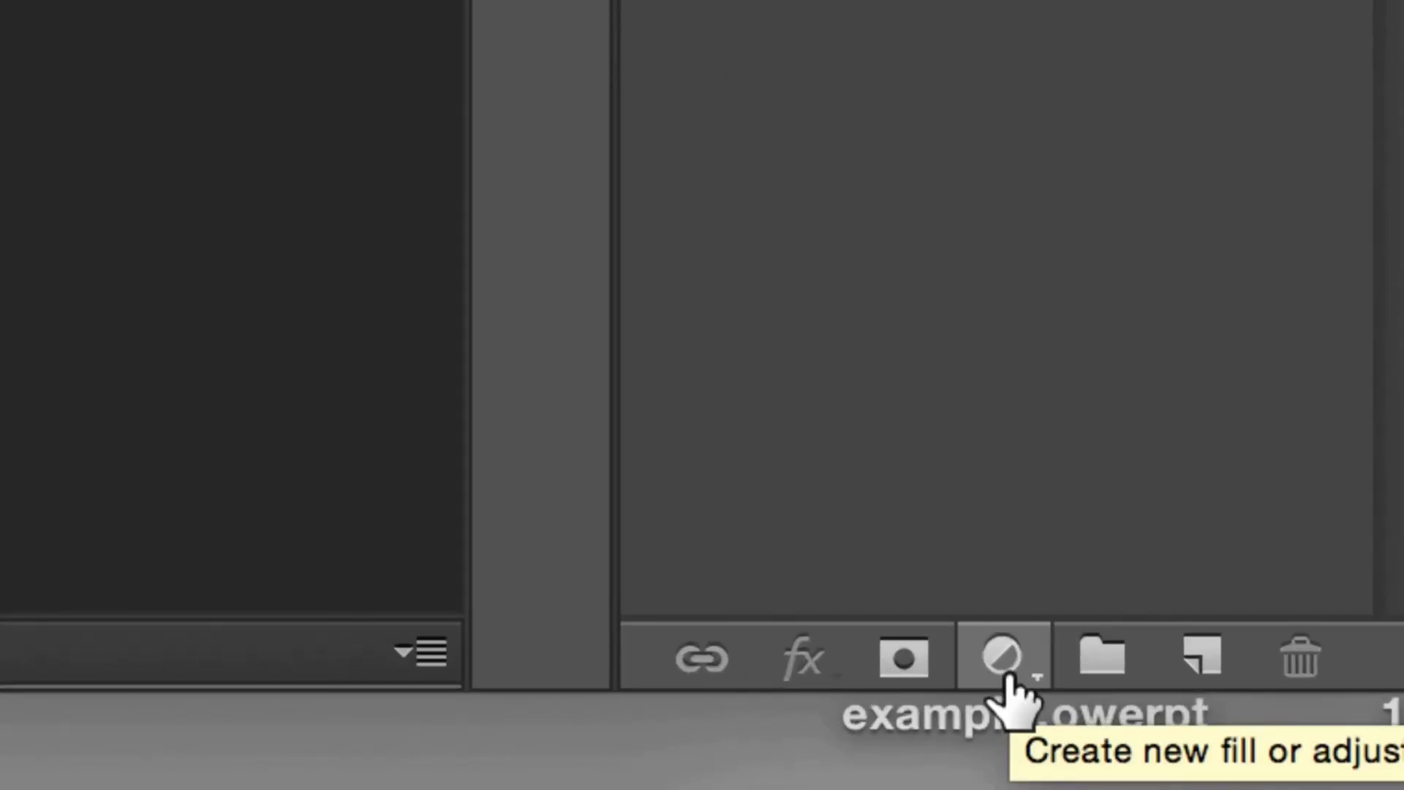
Step: Add a Levels adjustment layer above the background, with the midtone input at 1.17 and the white input at 214
{"action": "left_click", "coordinate": [1003, 658]}
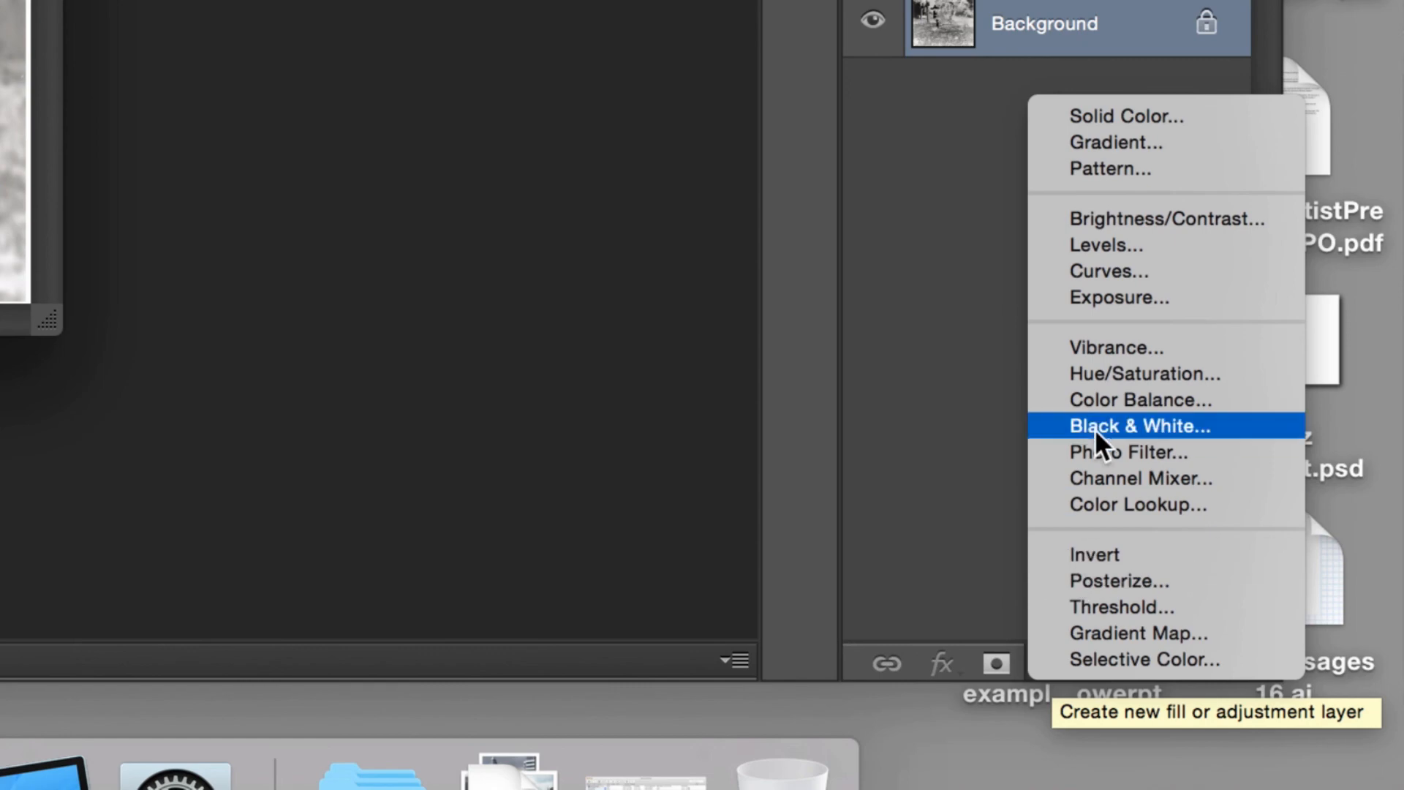
{"action": "left_click", "coordinate": [1103, 243]}
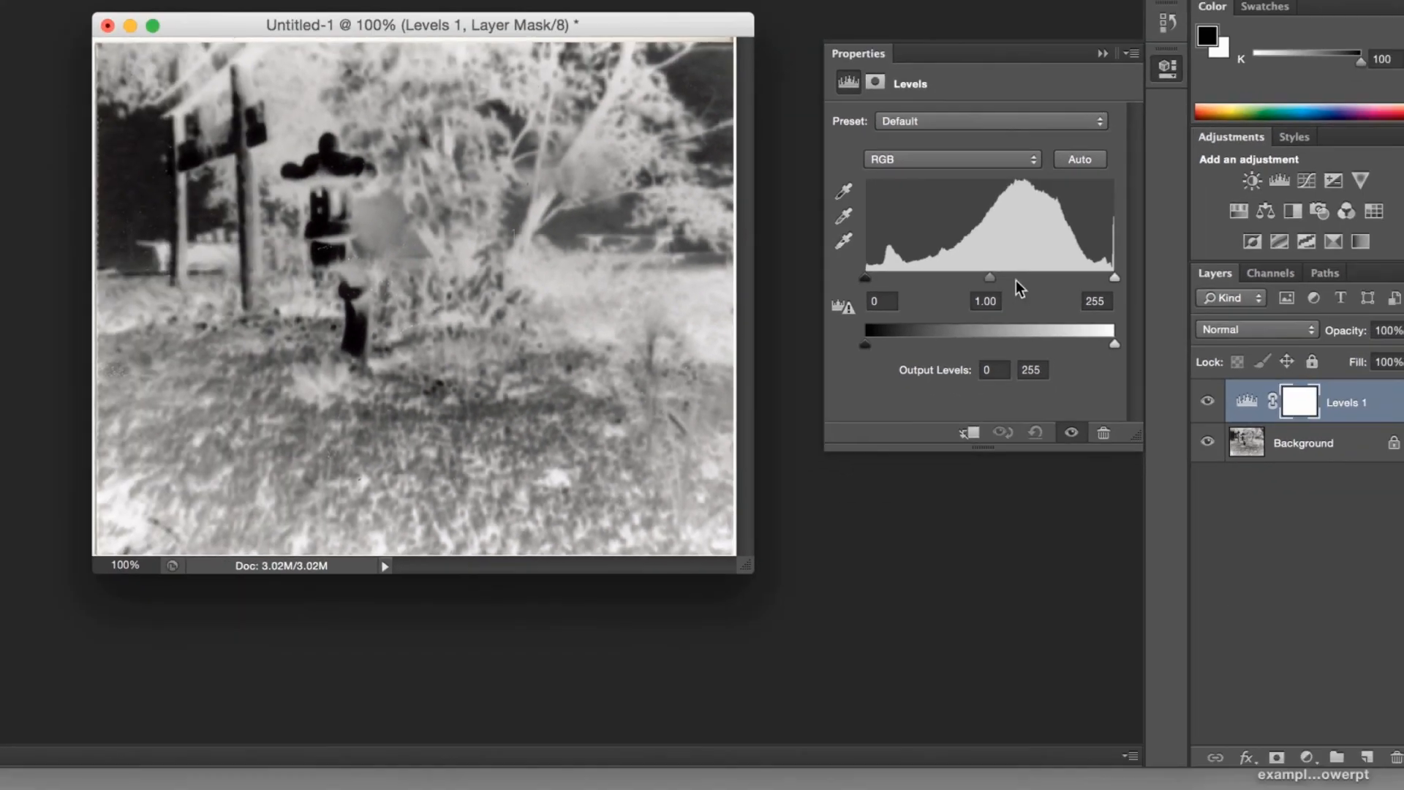
{"action": "mouse_move", "coordinate": [989, 278]}
{"action": "left_mouse_down"}
{"action": "mouse_move", "coordinate": [1047, 278]}
{"action": "mouse_move", "coordinate": [967, 279]}
{"action": "left_mouse_up"}
{"action": "left_click_drag", "start_coordinate": [985, 282], "coordinate": [976, 282]}
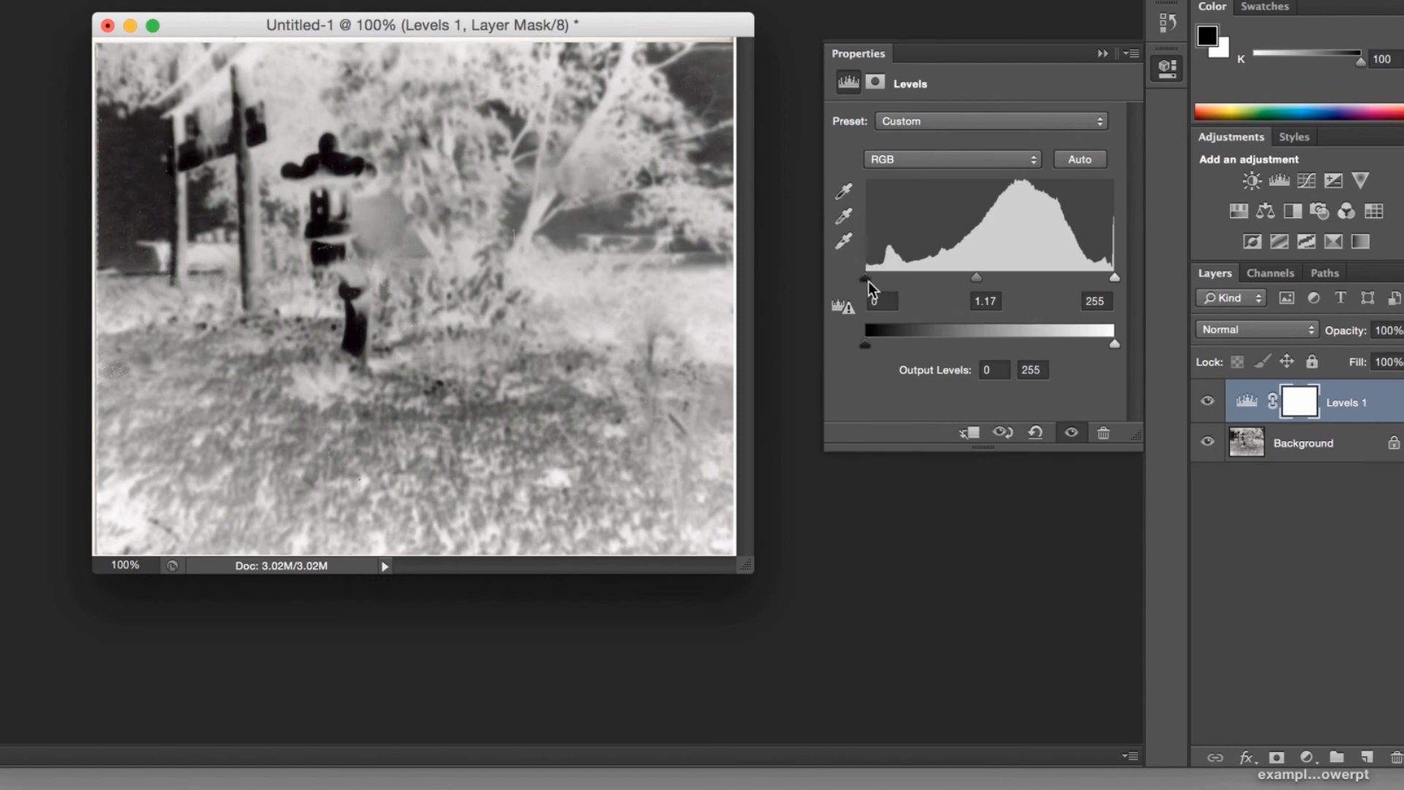
{"action": "mouse_move", "coordinate": [867, 279]}
{"action": "left_mouse_down"}
{"action": "mouse_move", "coordinate": [880, 278]}
{"action": "mouse_move", "coordinate": [852, 290]}
{"action": "left_mouse_up"}
{"action": "left_click_drag", "start_coordinate": [1114, 279], "coordinate": [1075, 281]}
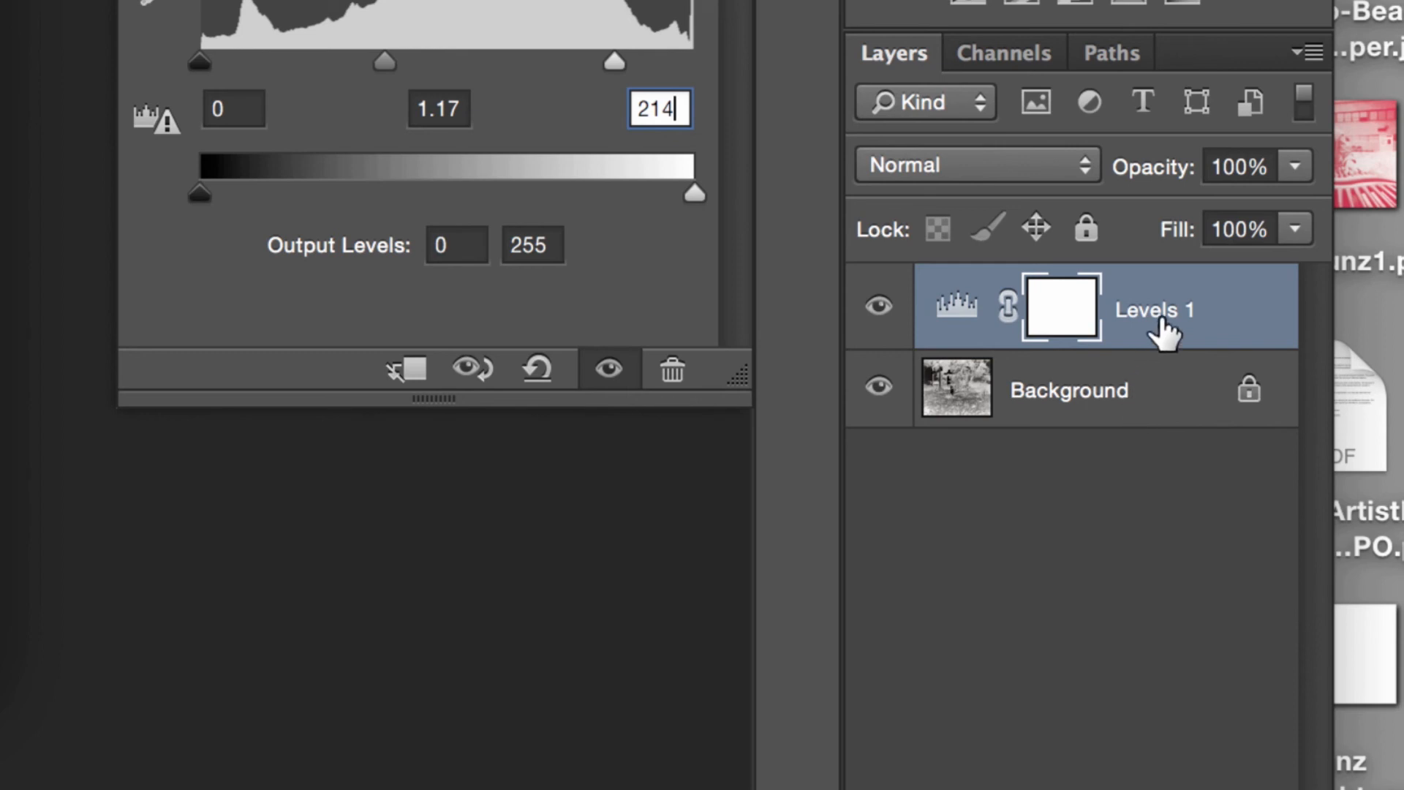
Step: Select the Background layer and invert it to turn the negative into a positive
{"action": "left_click", "coordinate": [1112, 402]}
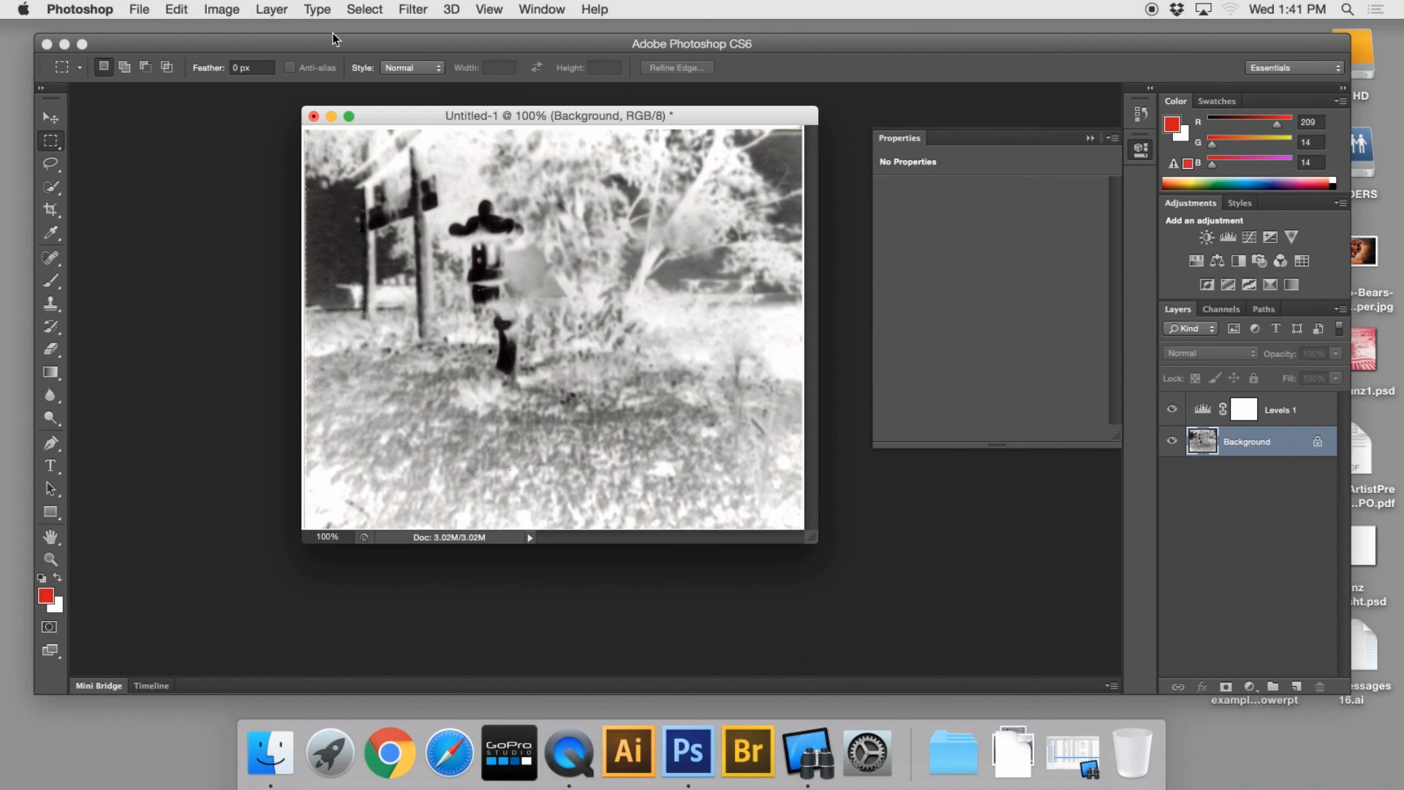
{"action": "left_click", "coordinate": [222, 10]}
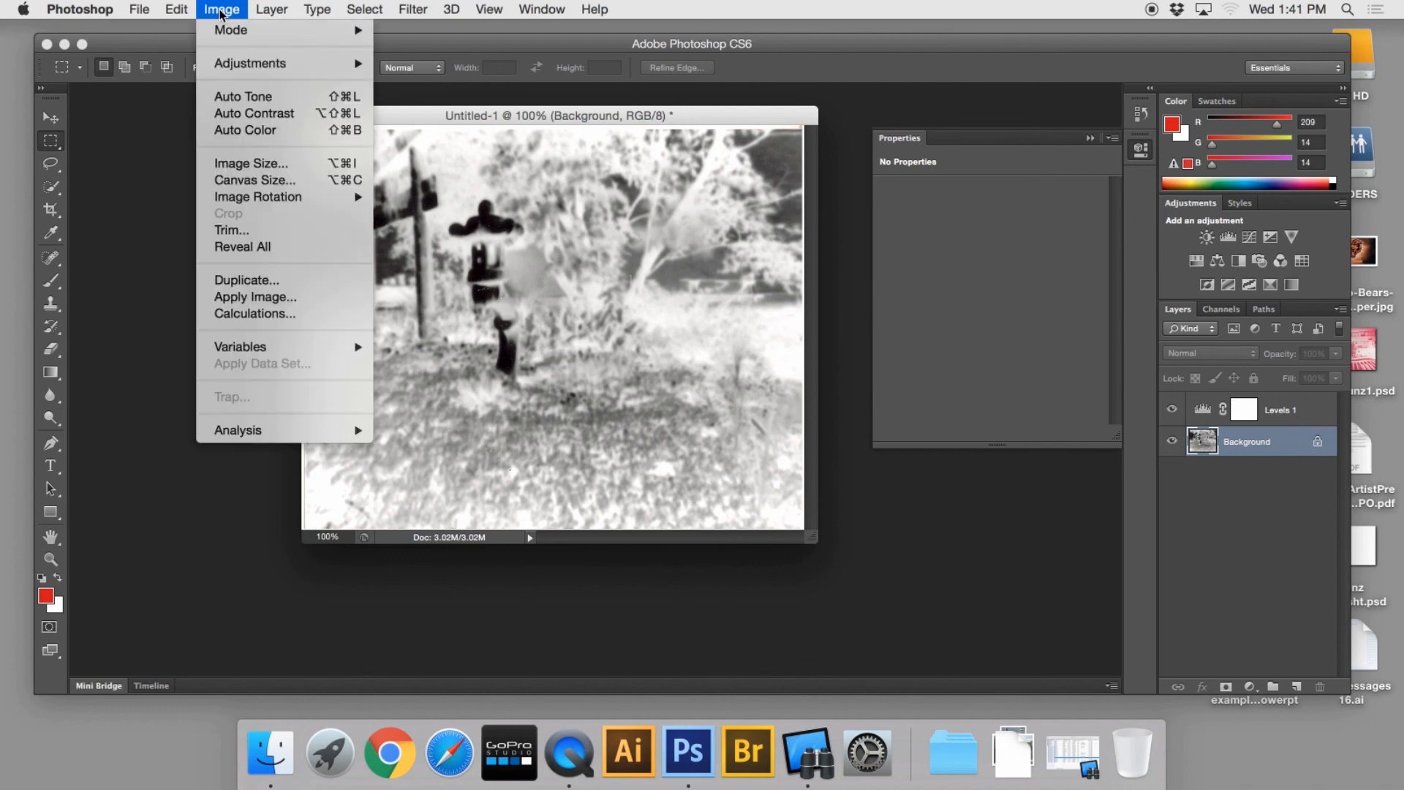
{"action": "mouse_move", "coordinate": [238, 65]}
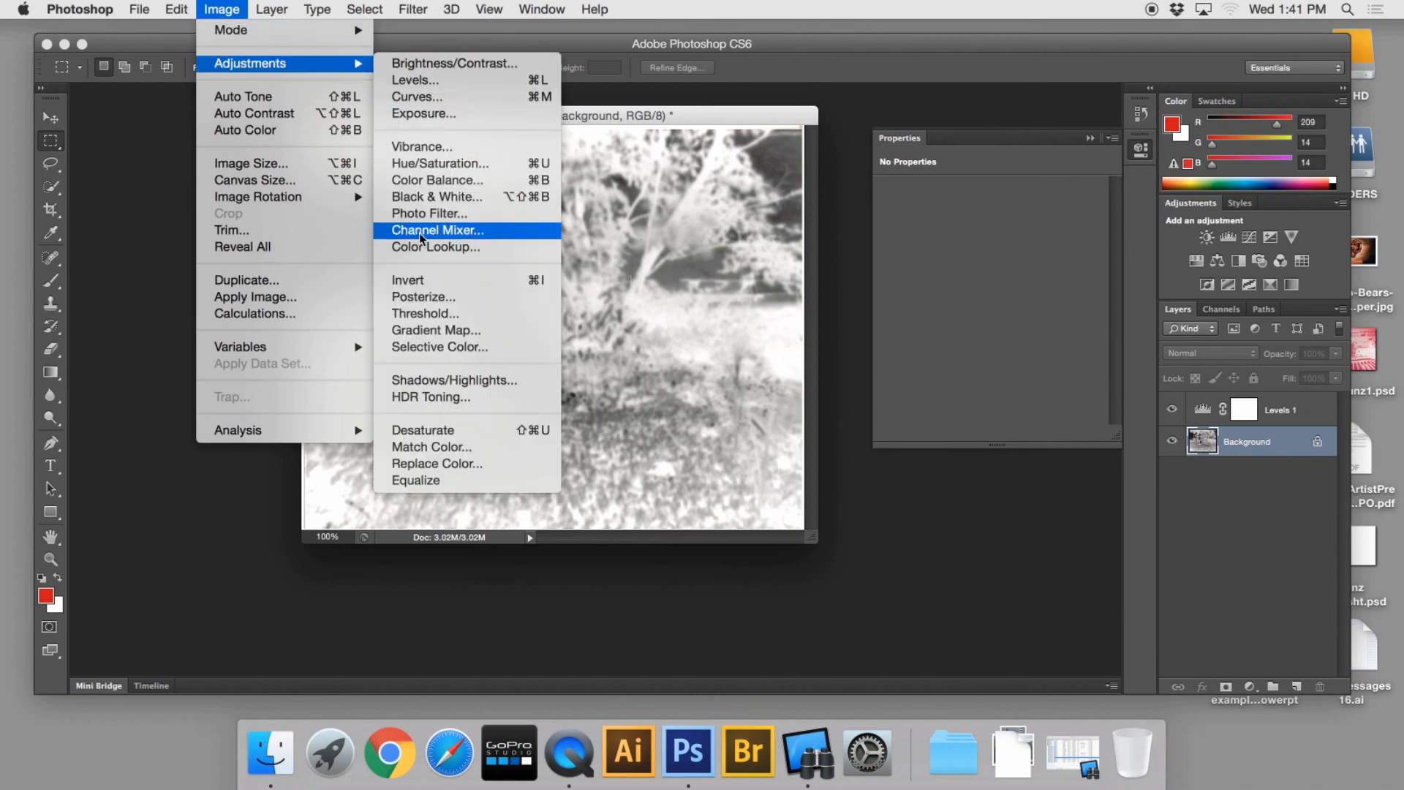
{"action": "left_click", "coordinate": [421, 282]}
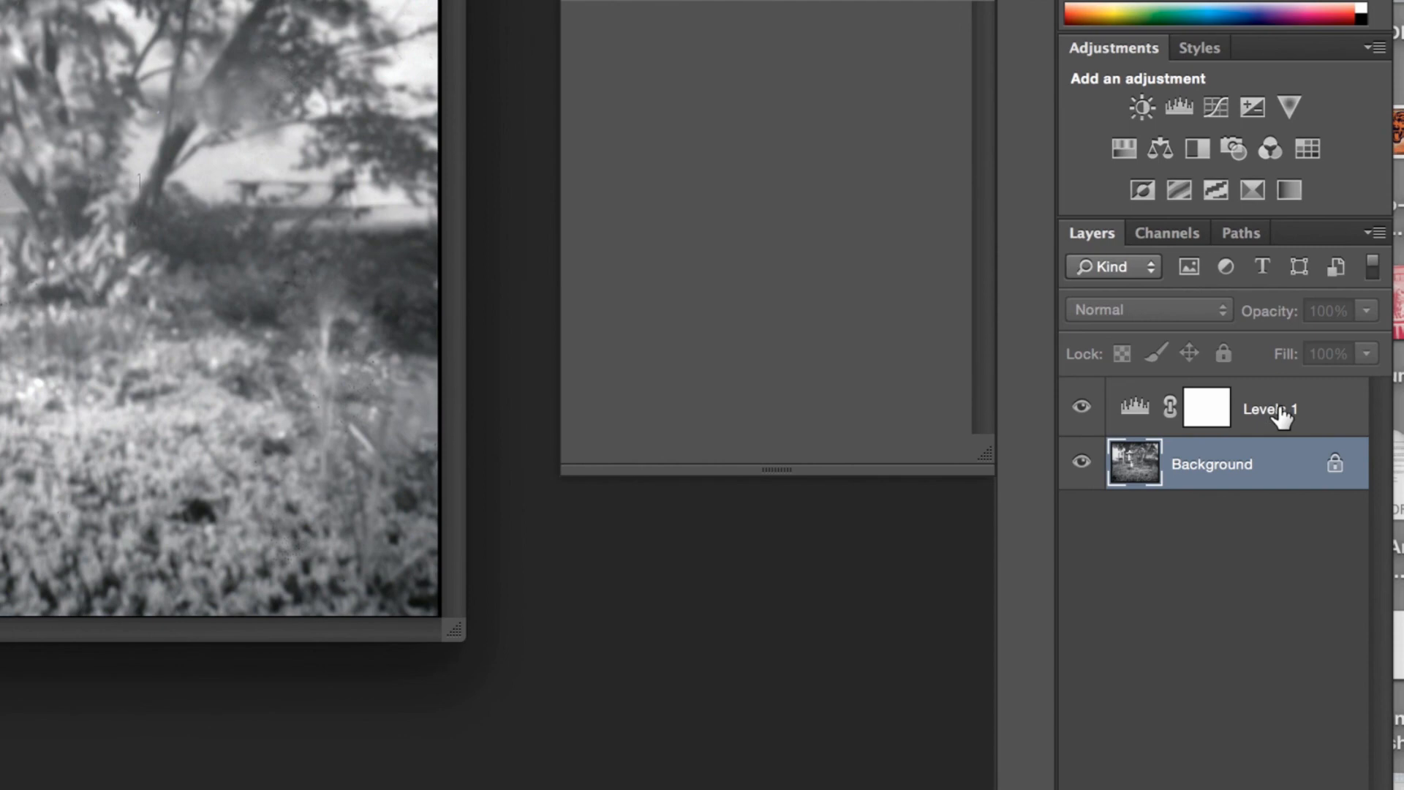
Step: Readjust the Levels 1 layer for the positive image: set the black input to 20, raise the white input above 224 and darken the midtones
{"action": "left_click", "coordinate": [1281, 409]}
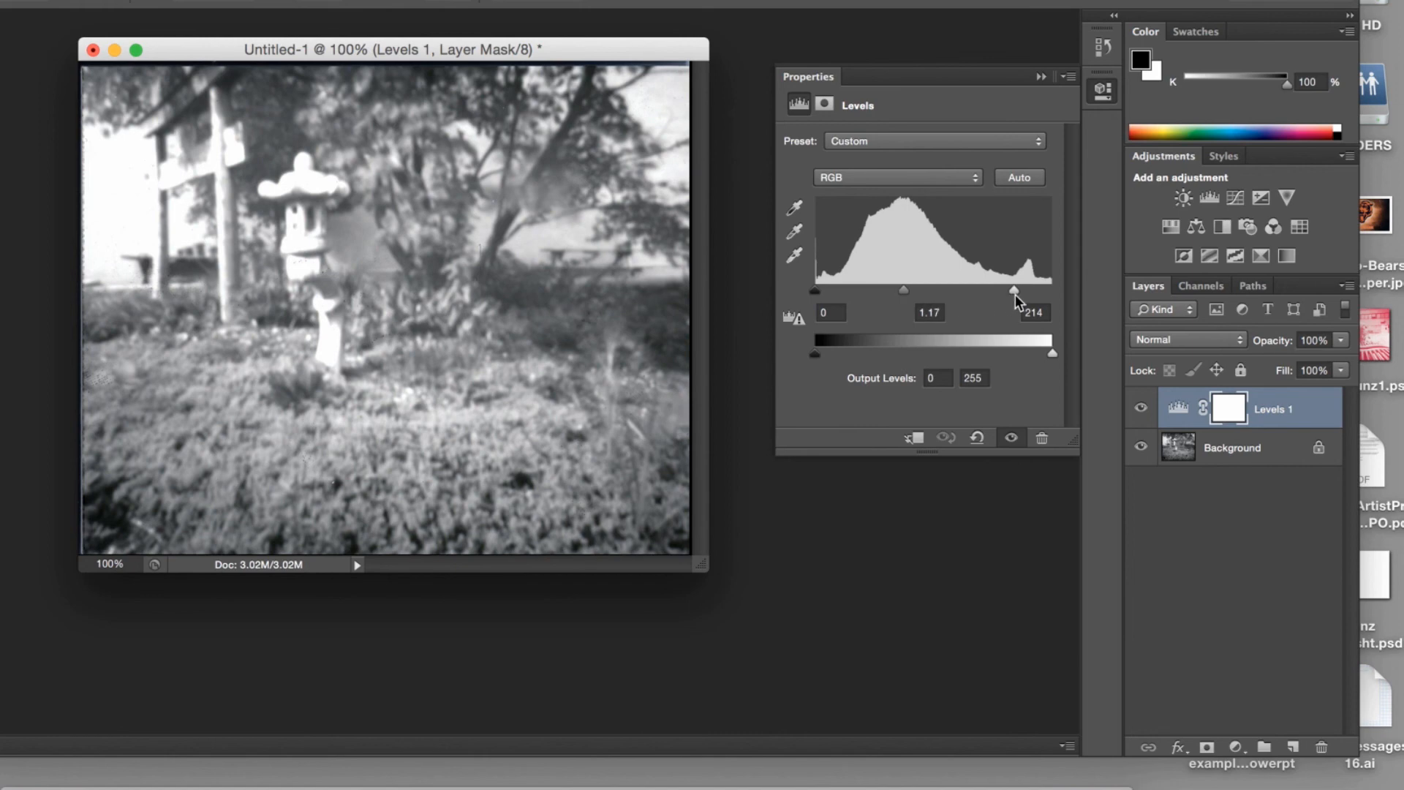
{"action": "mouse_move", "coordinate": [1016, 290]}
{"action": "left_mouse_down"}
{"action": "mouse_move", "coordinate": [1035, 288]}
{"action": "mouse_move", "coordinate": [1023, 289]}
{"action": "left_mouse_up"}
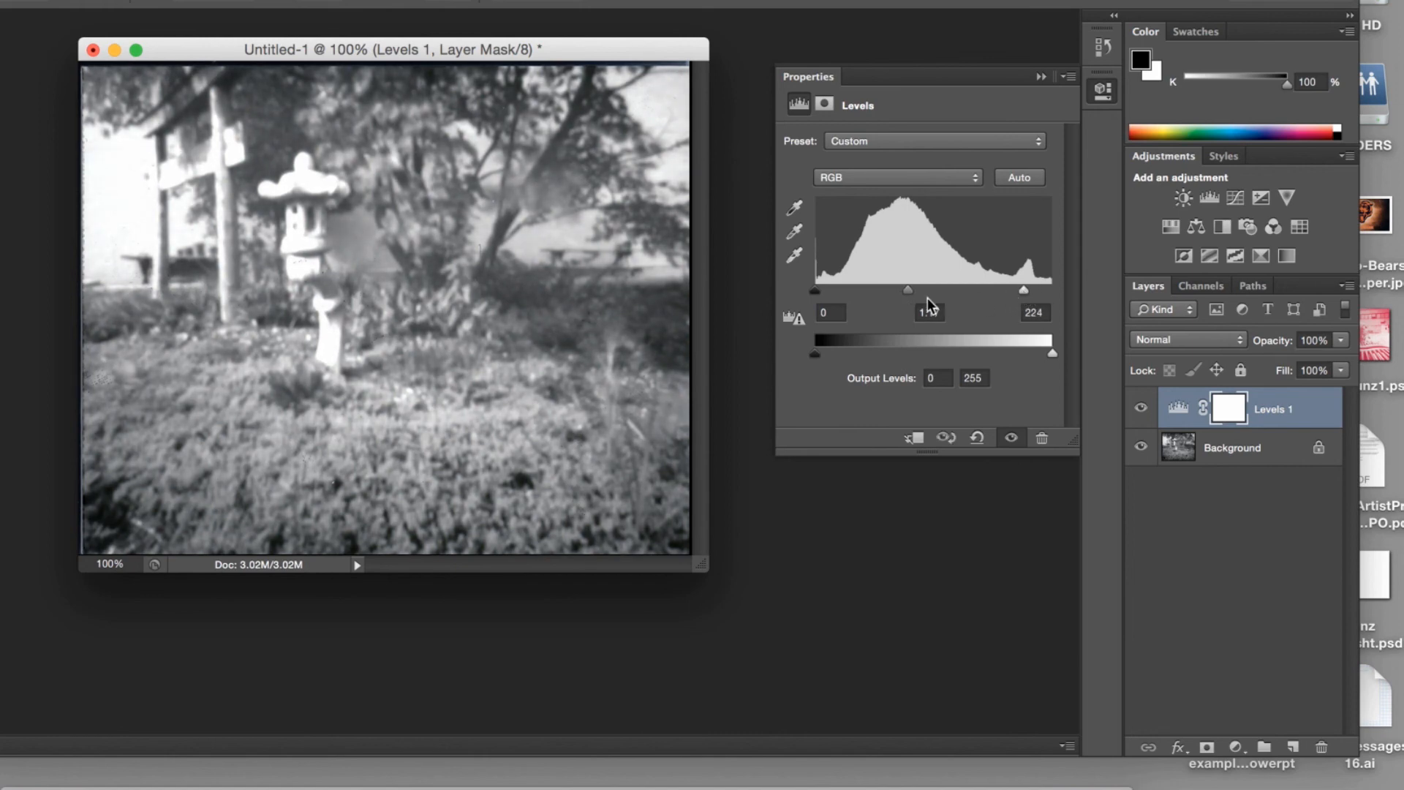
{"action": "left_click_drag", "start_coordinate": [906, 291], "coordinate": [915, 291]}
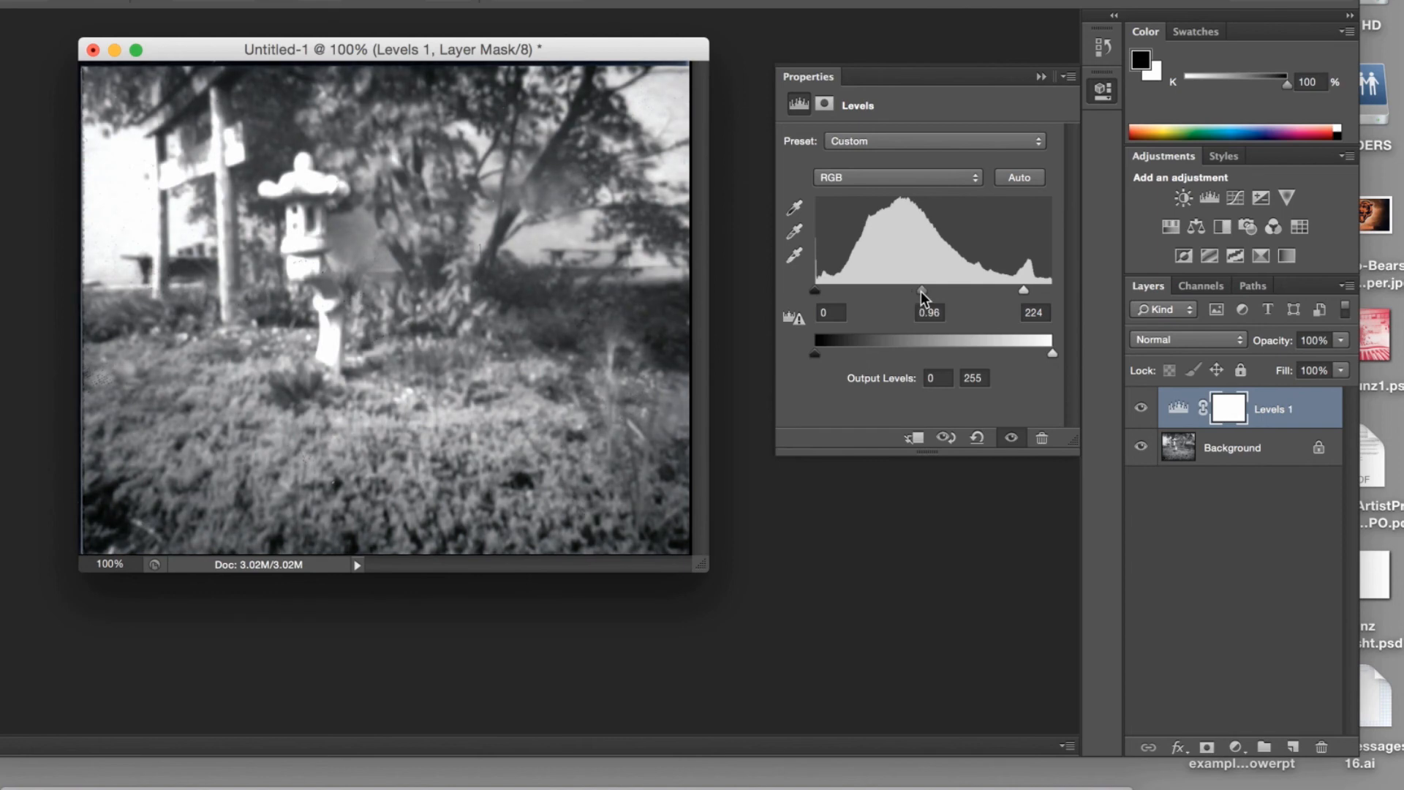
{"action": "left_click_drag", "start_coordinate": [818, 292], "coordinate": [832, 291]}
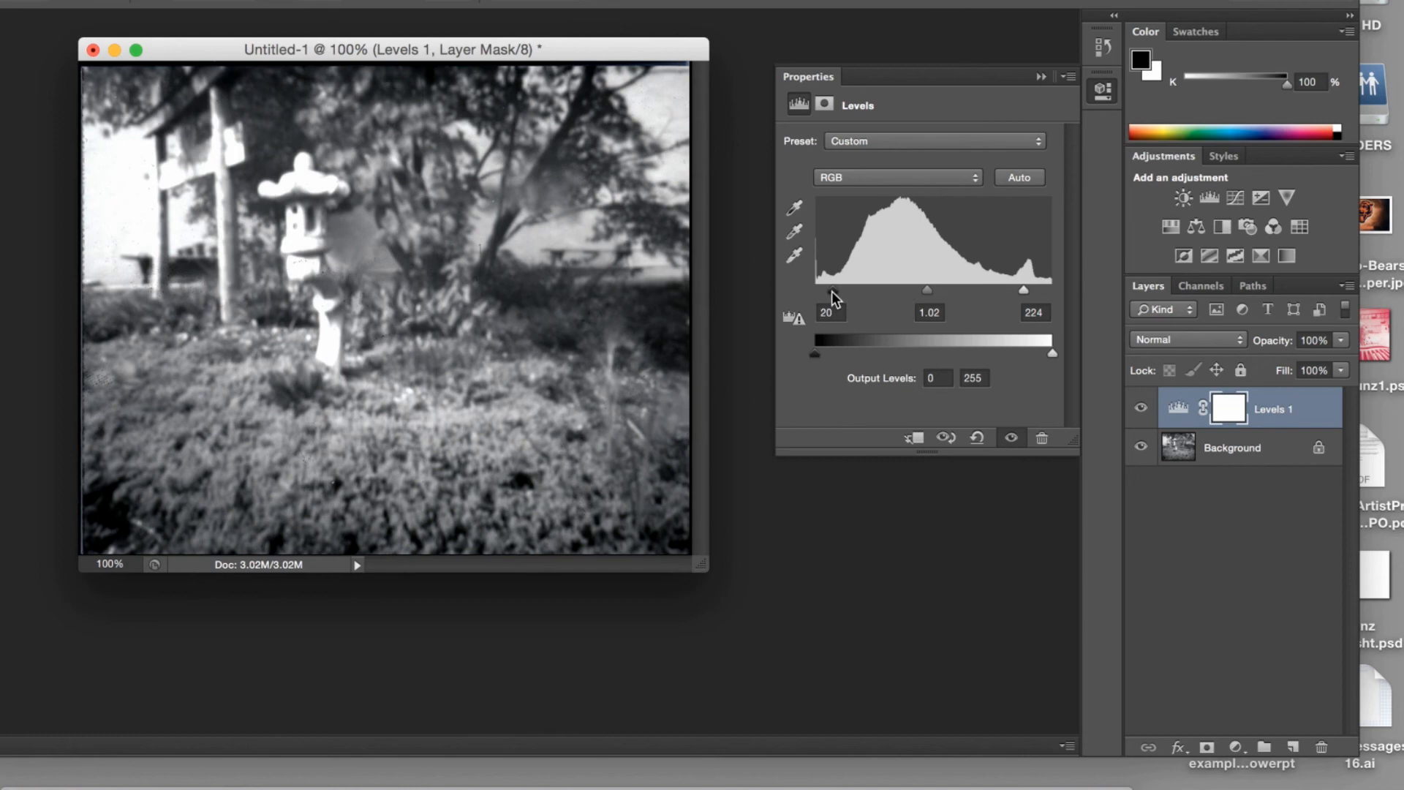
{"action": "left_click_drag", "start_coordinate": [928, 292], "coordinate": [923, 292]}
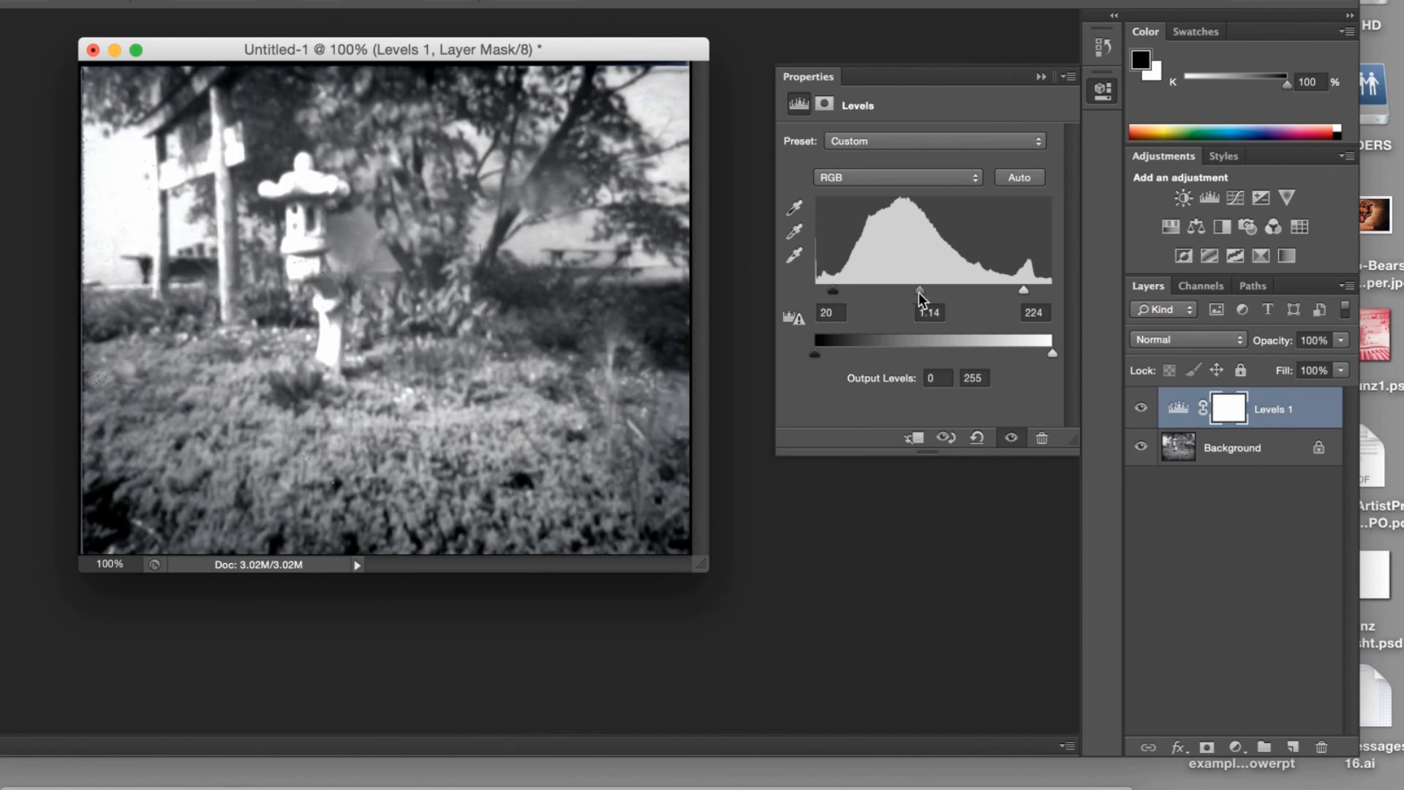
{"action": "left_click_drag", "start_coordinate": [919, 292], "coordinate": [927, 294]}
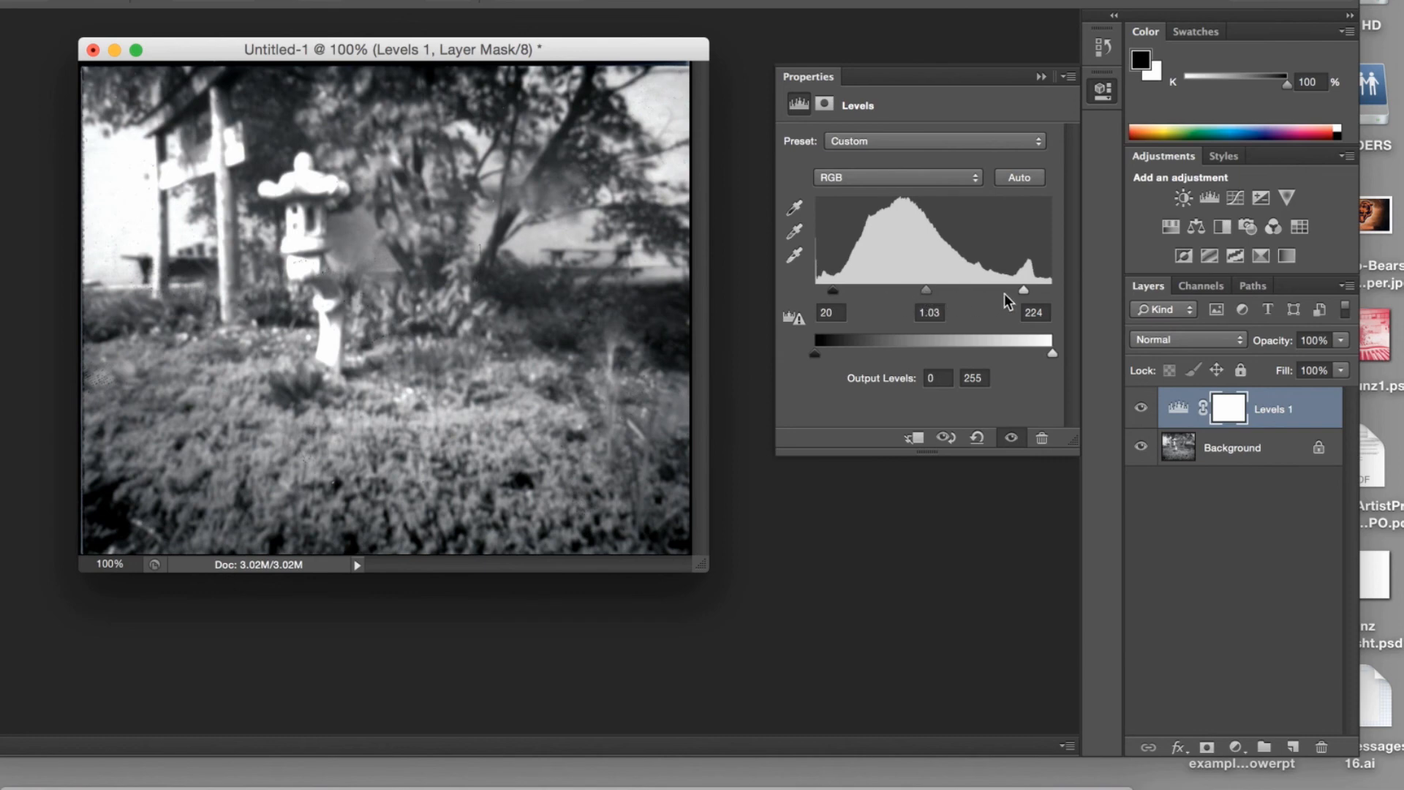
{"action": "left_click_drag", "start_coordinate": [1024, 291], "coordinate": [1031, 291]}
{"action": "left_click_drag", "start_coordinate": [907, 288], "coordinate": [941, 294]}
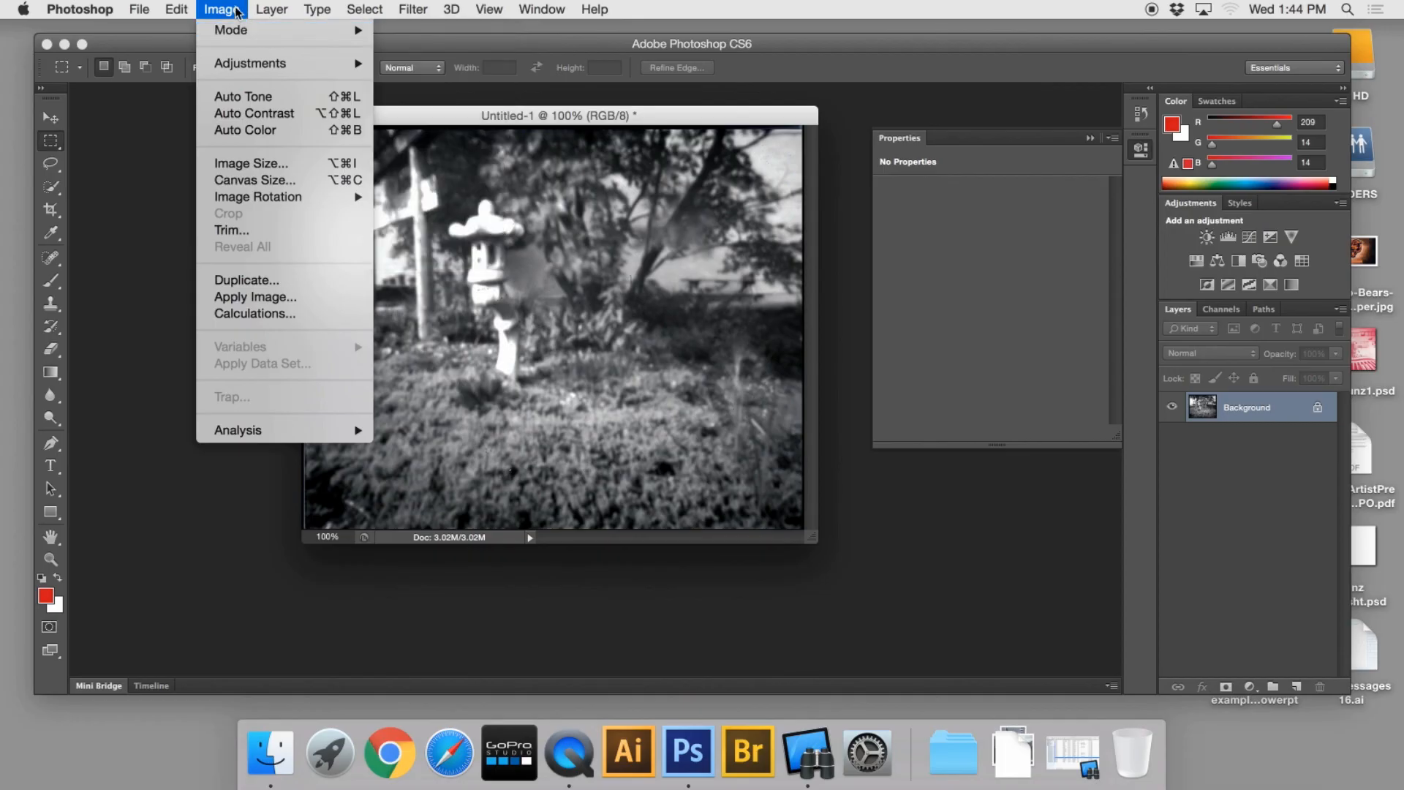
Step: Convert the image to Grayscale mode, discarding the color information
{"action": "mouse_move", "coordinate": [238, 38]}
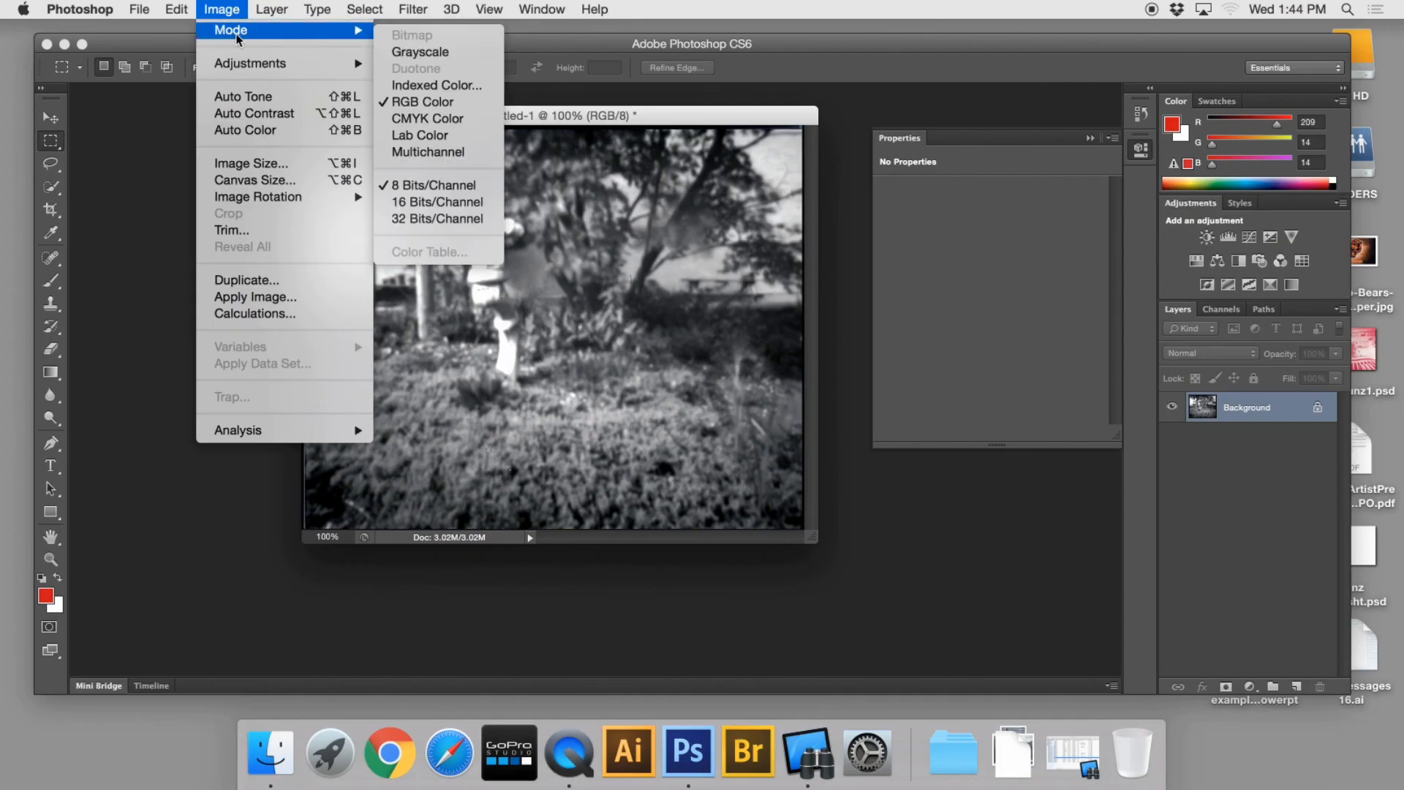
{"action": "left_click", "coordinate": [421, 57]}
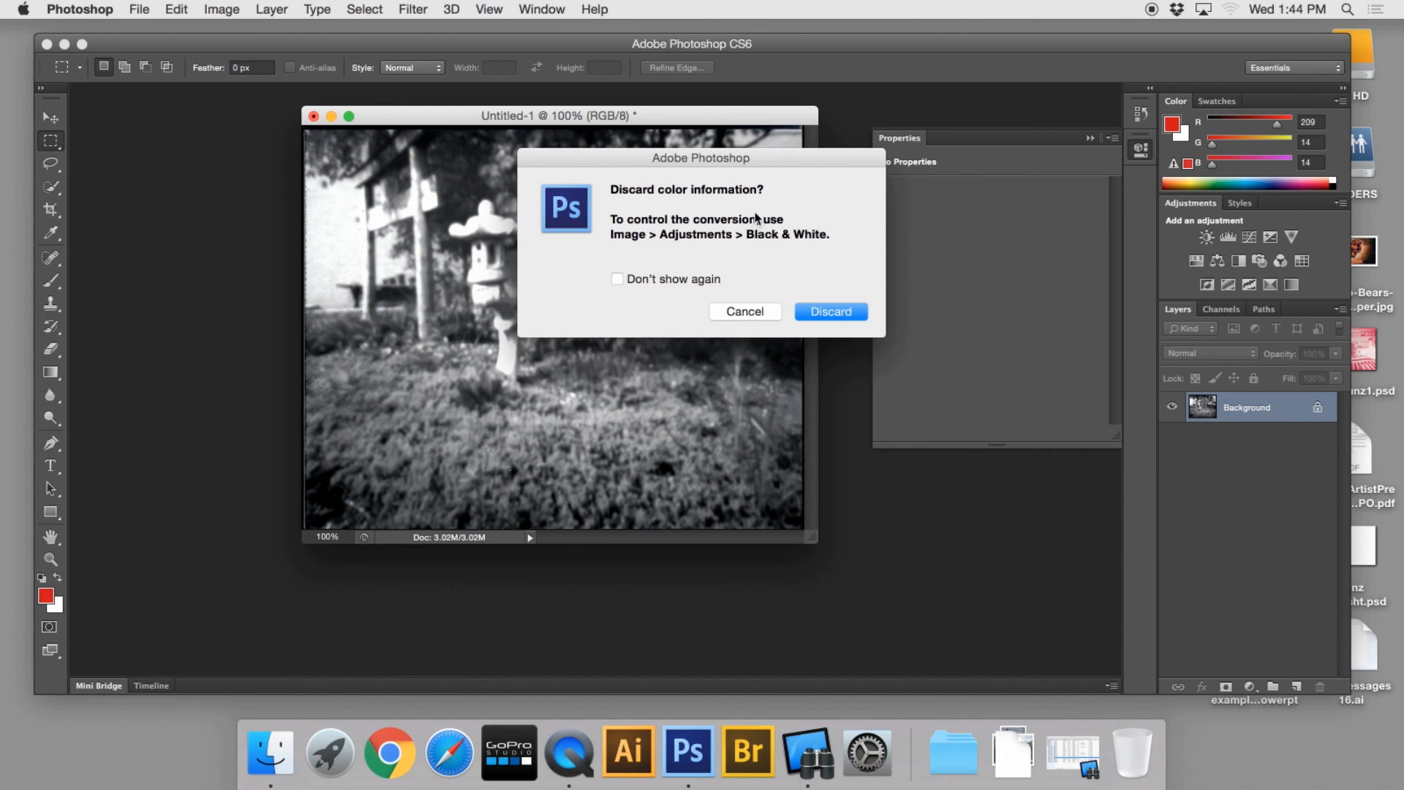
{"action": "left_click", "coordinate": [836, 310]}
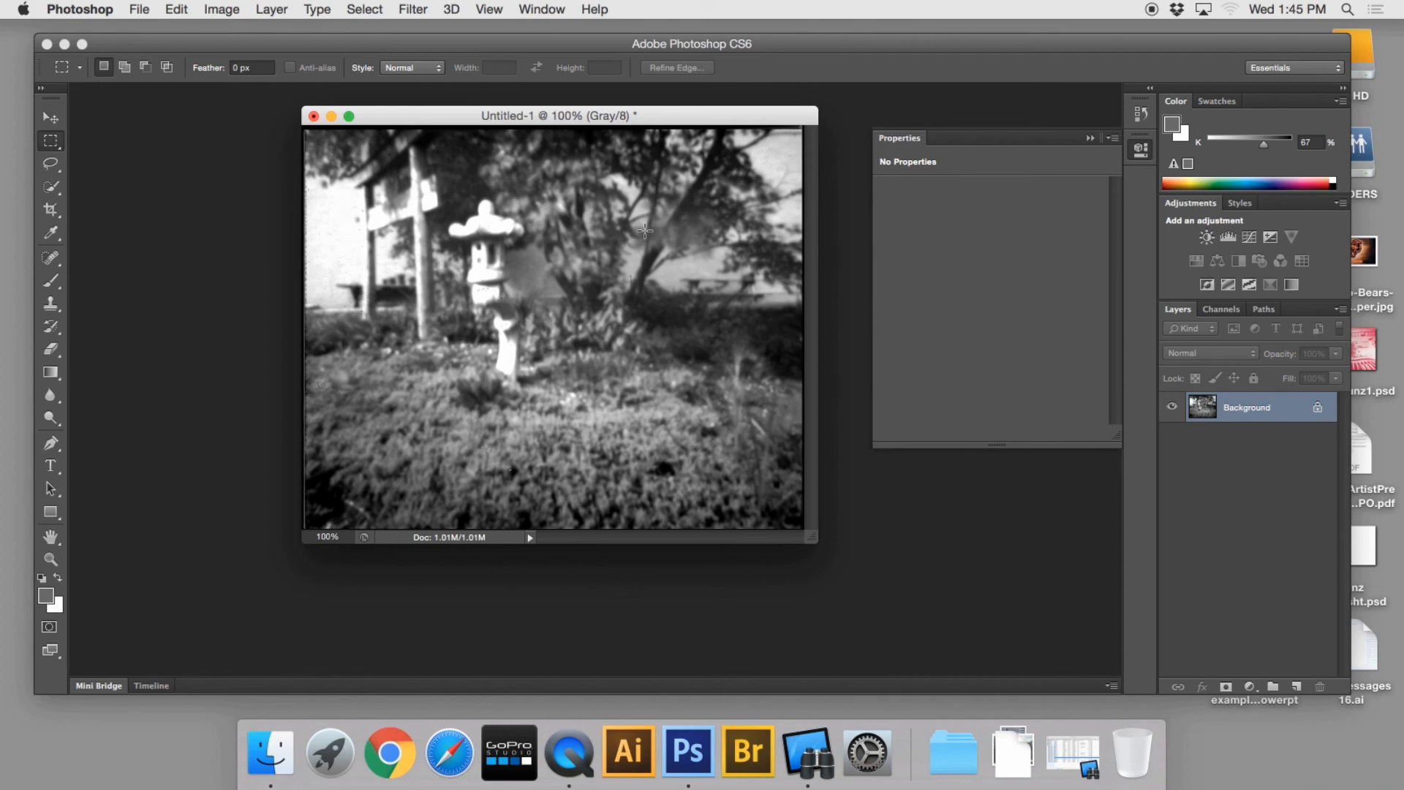
Step: Start converting the grayscale image to Duotone mode and change the ink type from Monotone to Duotone
{"action": "left_click", "coordinate": [221, 9]}
{"action": "mouse_move", "coordinate": [322, 31]}
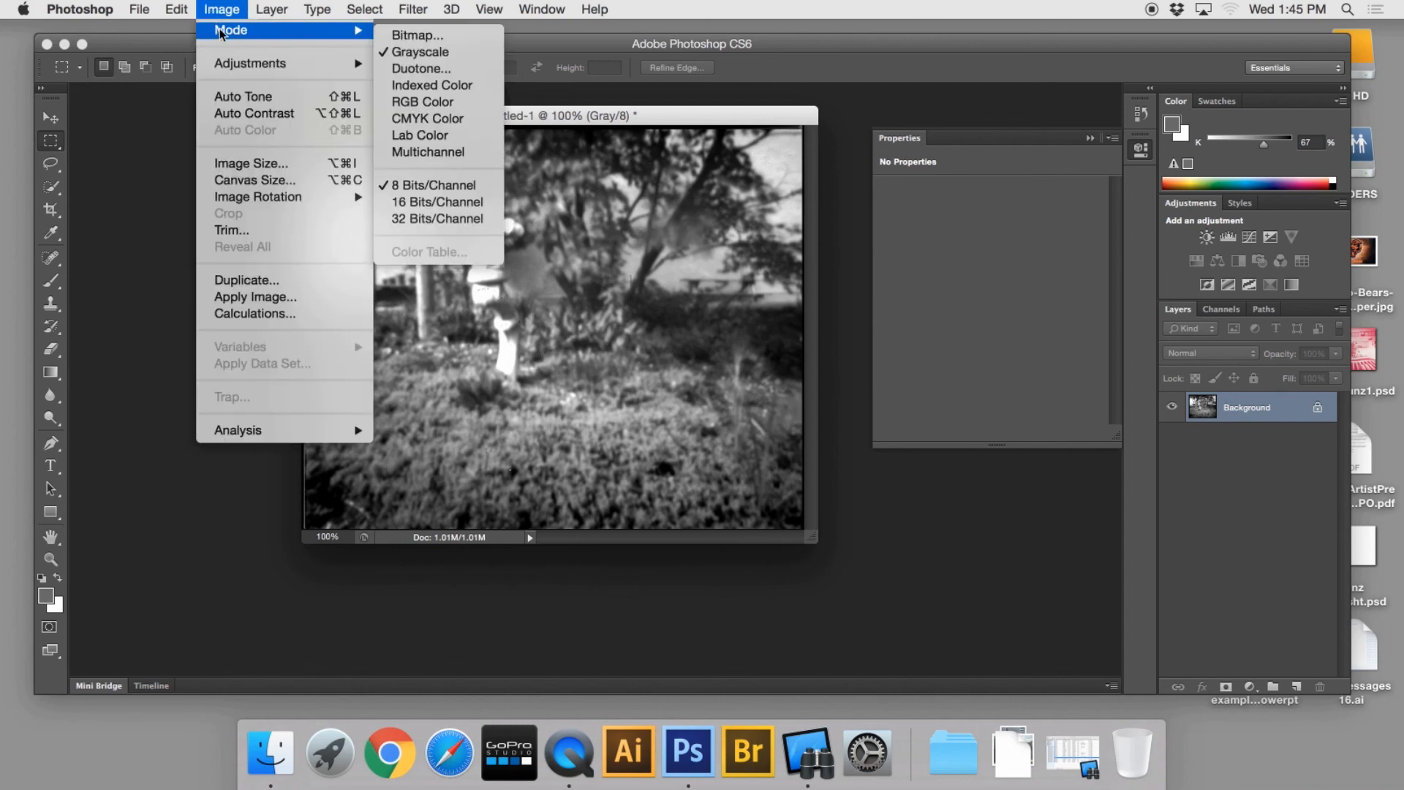
{"action": "left_click", "coordinate": [418, 68]}
{"action": "left_click_drag", "start_coordinate": [874, 145], "coordinate": [848, 136]}
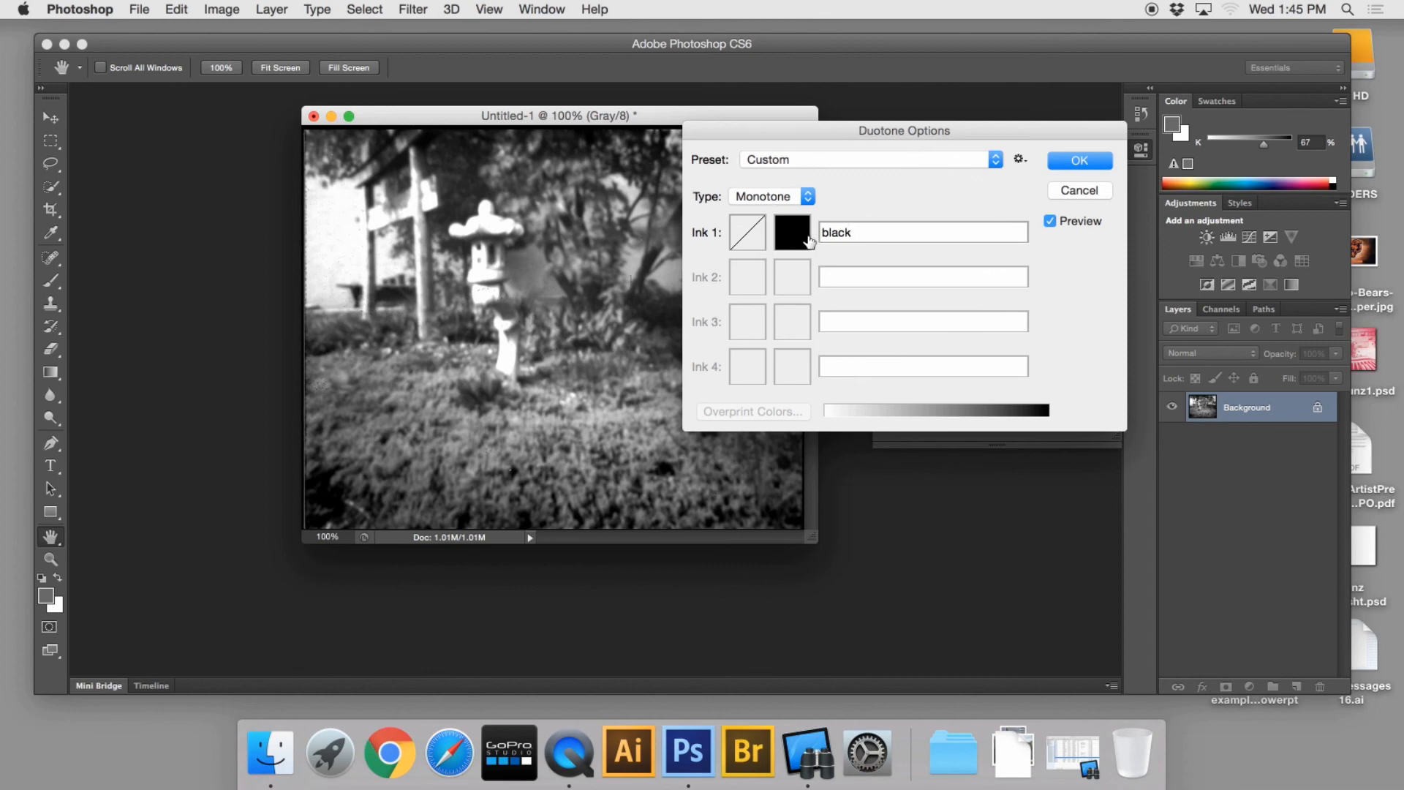
{"action": "left_click", "coordinate": [808, 197]}
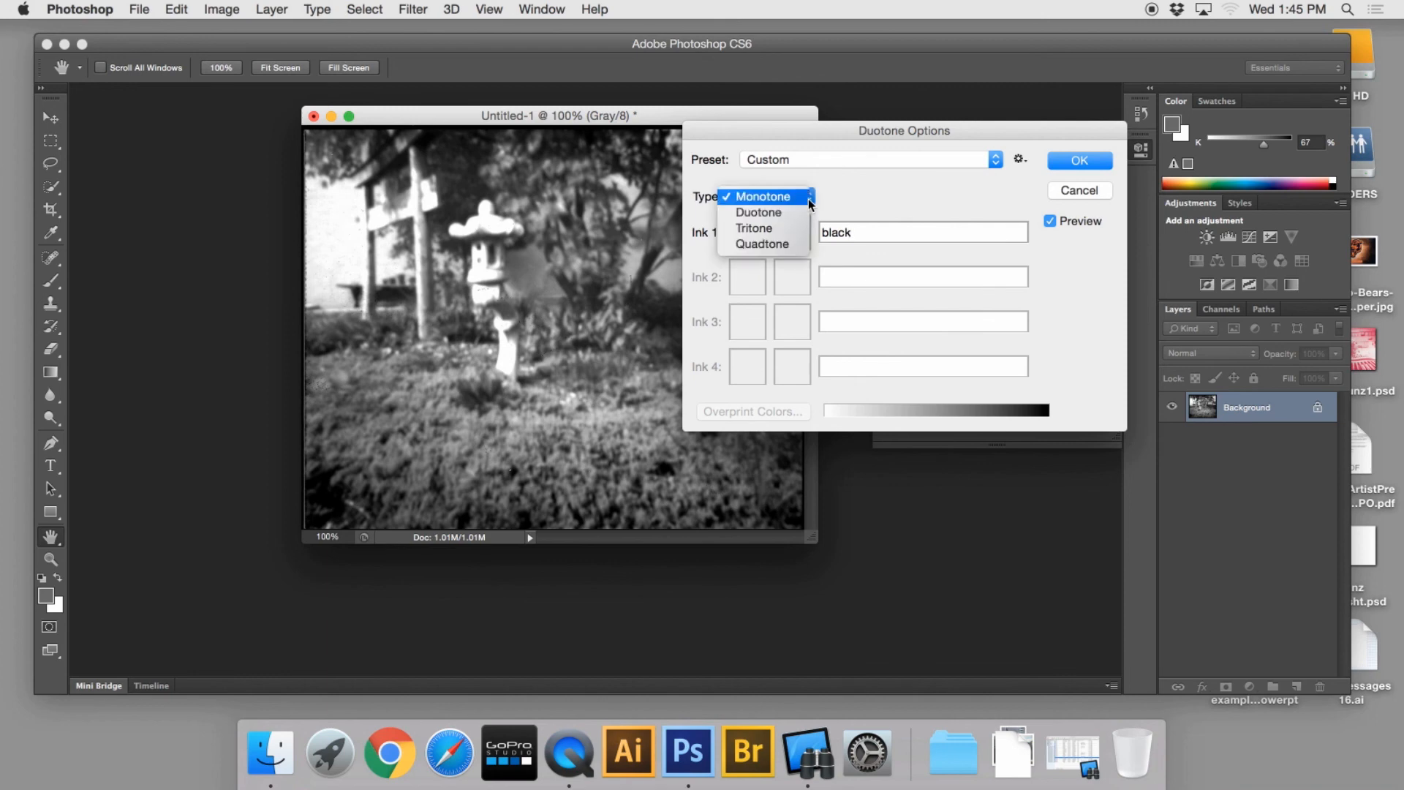
{"action": "left_click", "coordinate": [773, 212]}
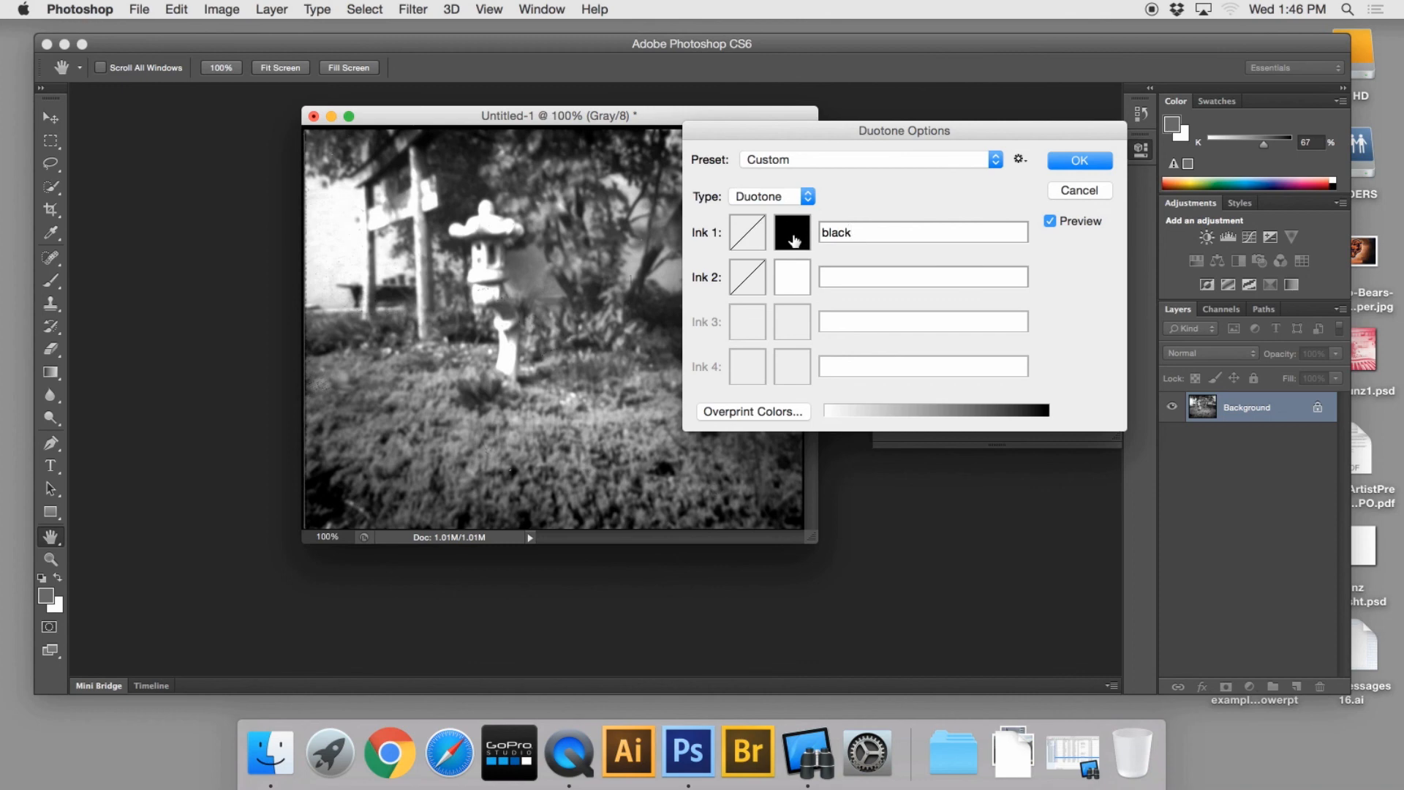
Step: Try several green shades for Ink 1 of the duotone and apply a dark bluish green
{"action": "left_click", "coordinate": [794, 241]}
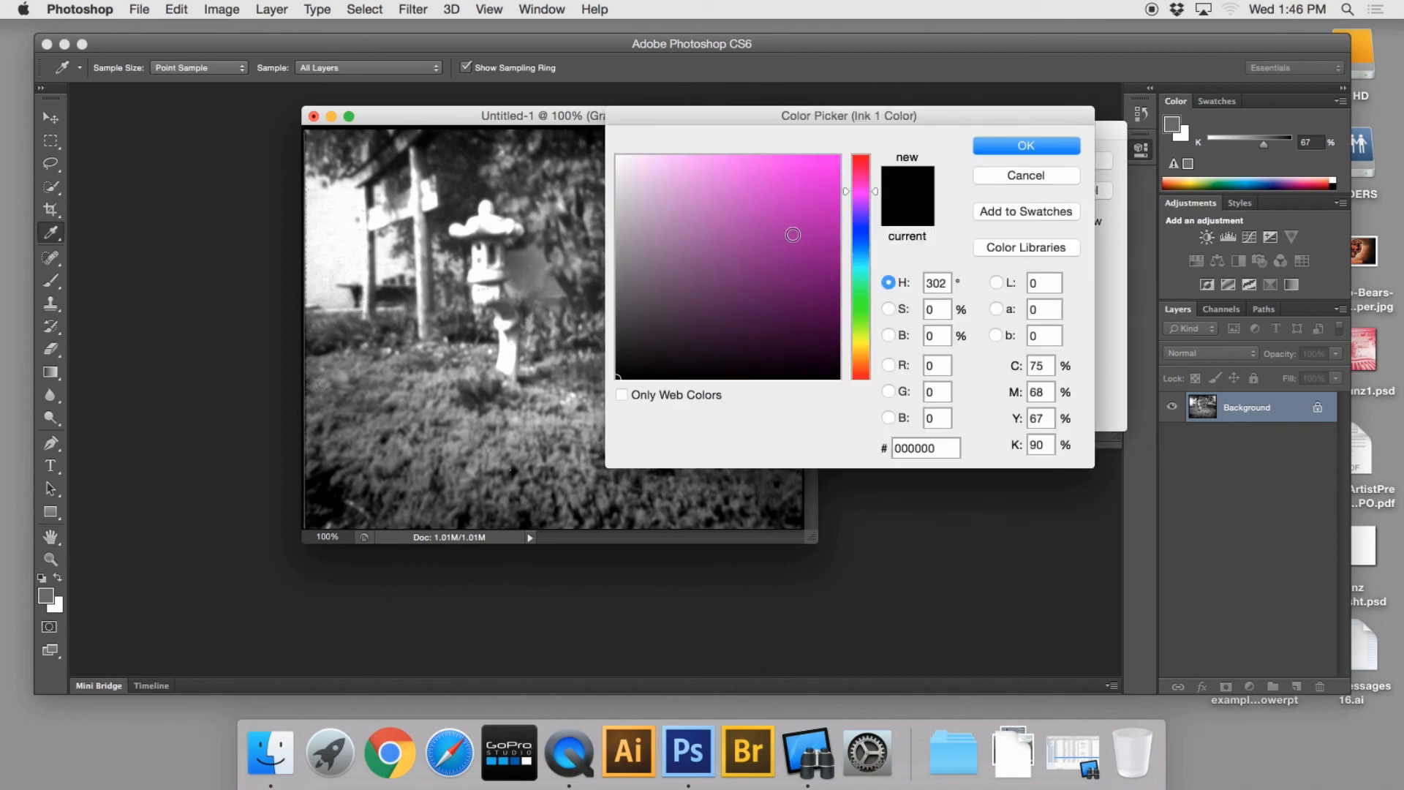
{"action": "left_click_drag", "start_coordinate": [773, 121], "coordinate": [770, 129]}
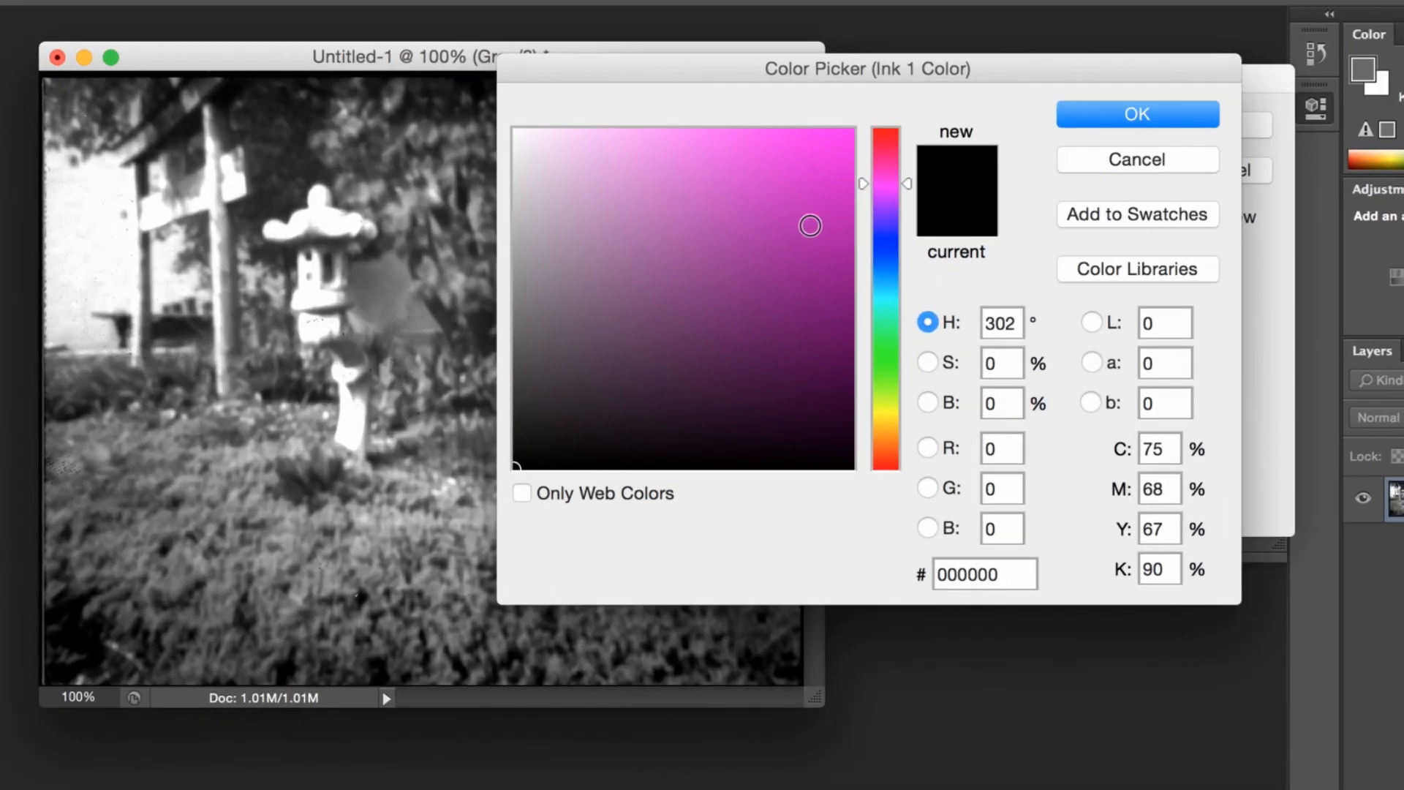
{"action": "left_click_drag", "start_coordinate": [865, 162], "coordinate": [888, 352]}
{"action": "left_click", "coordinate": [752, 199]}
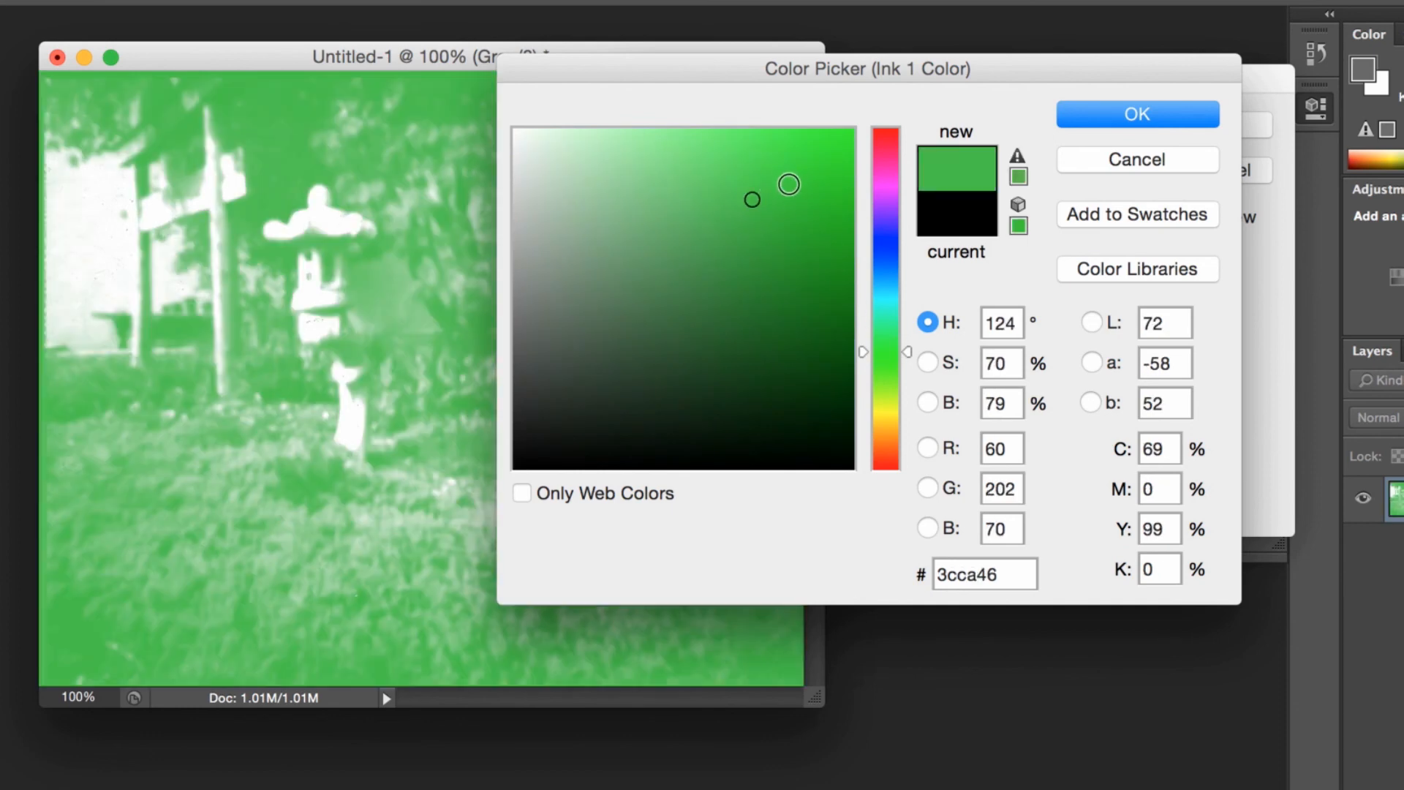
{"action": "left_click", "coordinate": [799, 169]}
{"action": "left_click", "coordinate": [679, 175]}
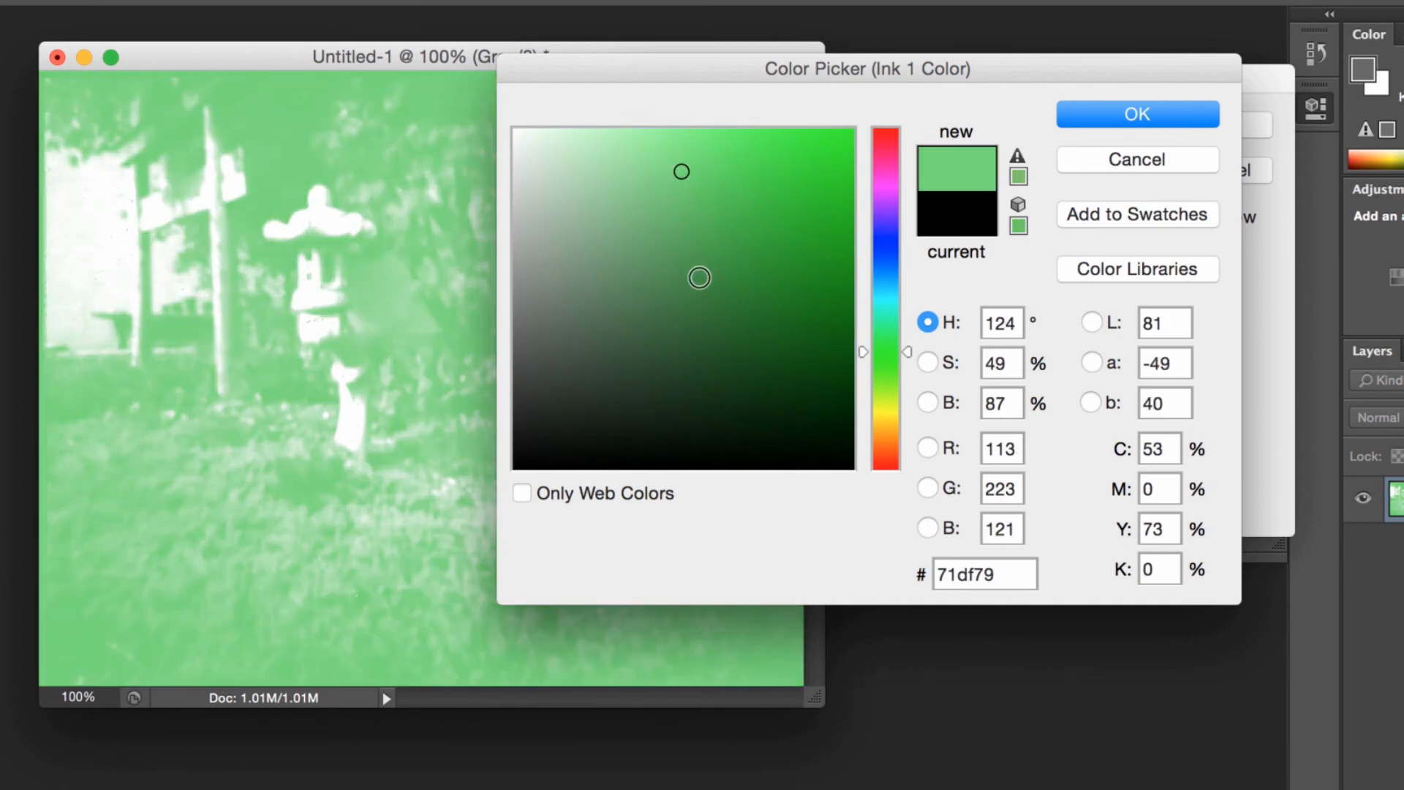
{"action": "left_click", "coordinate": [699, 275]}
{"action": "left_click", "coordinate": [788, 279]}
{"action": "left_click", "coordinate": [723, 223]}
{"action": "left_click", "coordinate": [772, 314]}
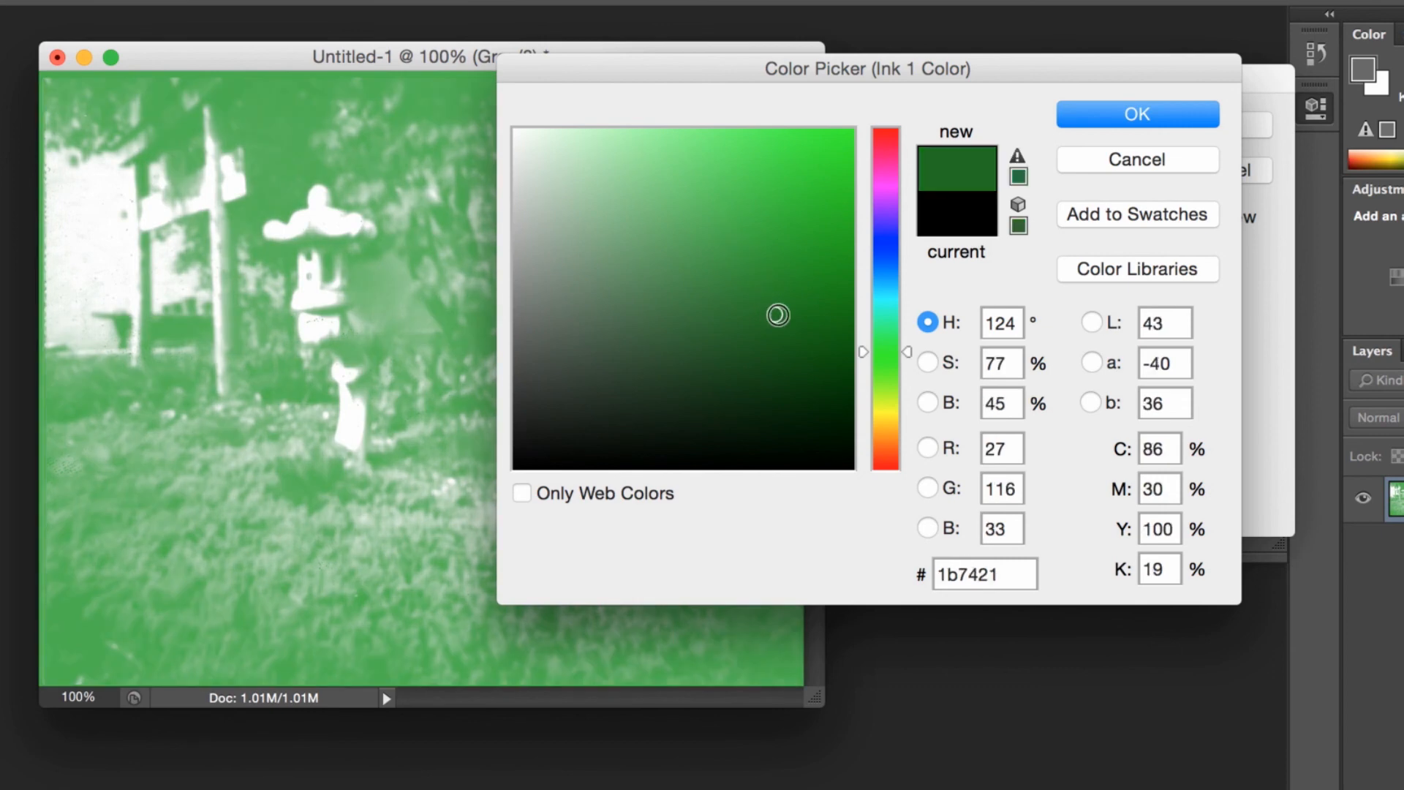
{"action": "left_click", "coordinate": [817, 320]}
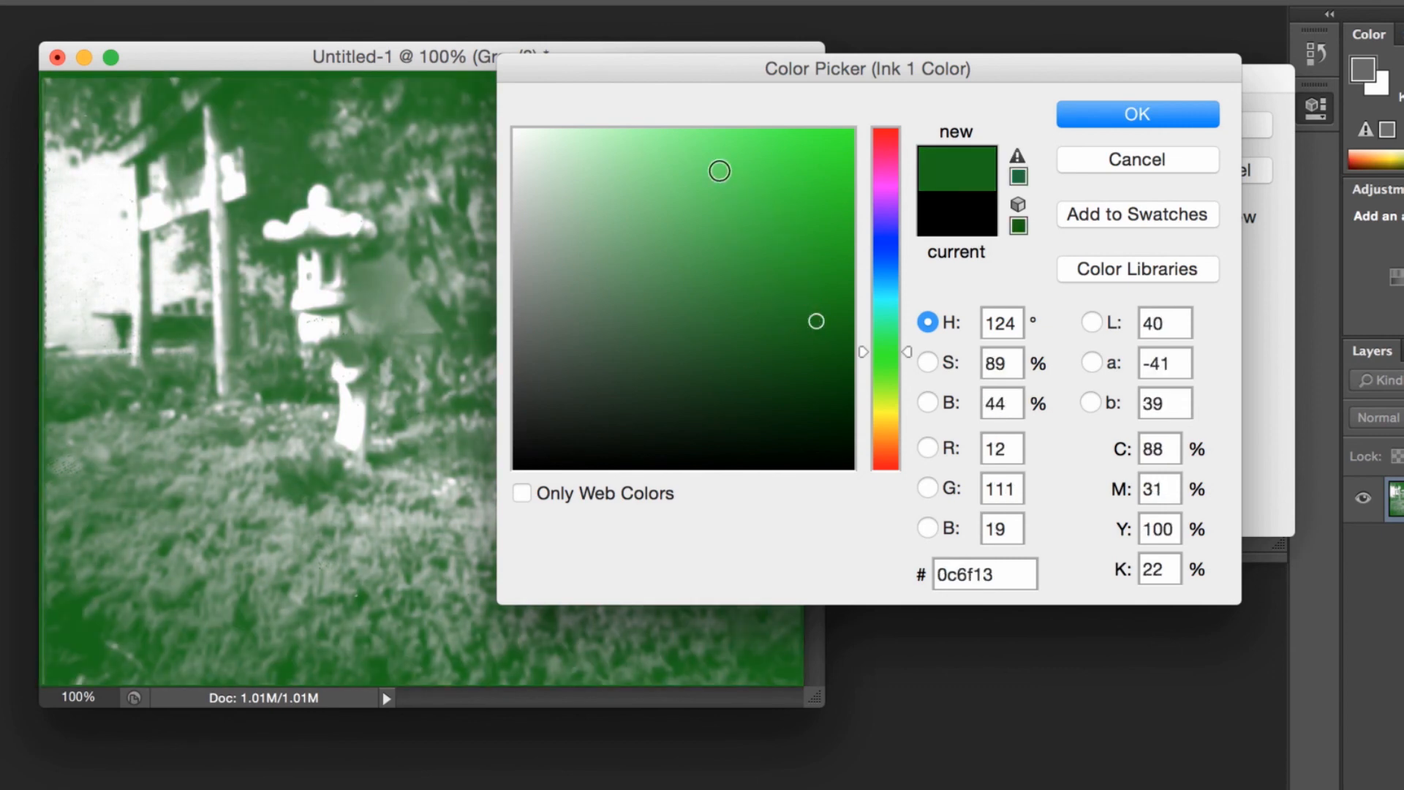
{"action": "left_click", "coordinate": [719, 169]}
{"action": "left_click", "coordinate": [783, 229]}
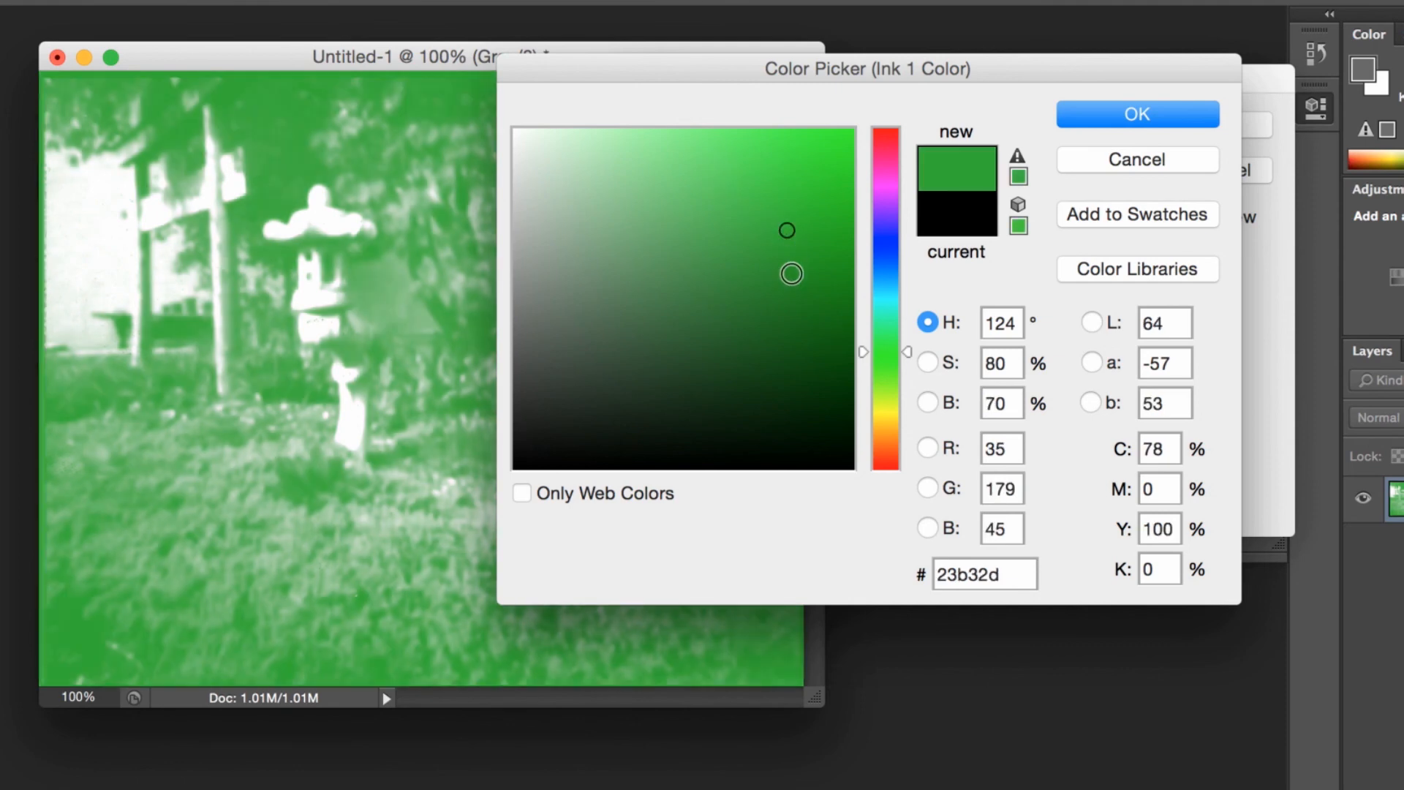
{"action": "left_click", "coordinate": [789, 276]}
{"action": "left_click", "coordinate": [723, 295]}
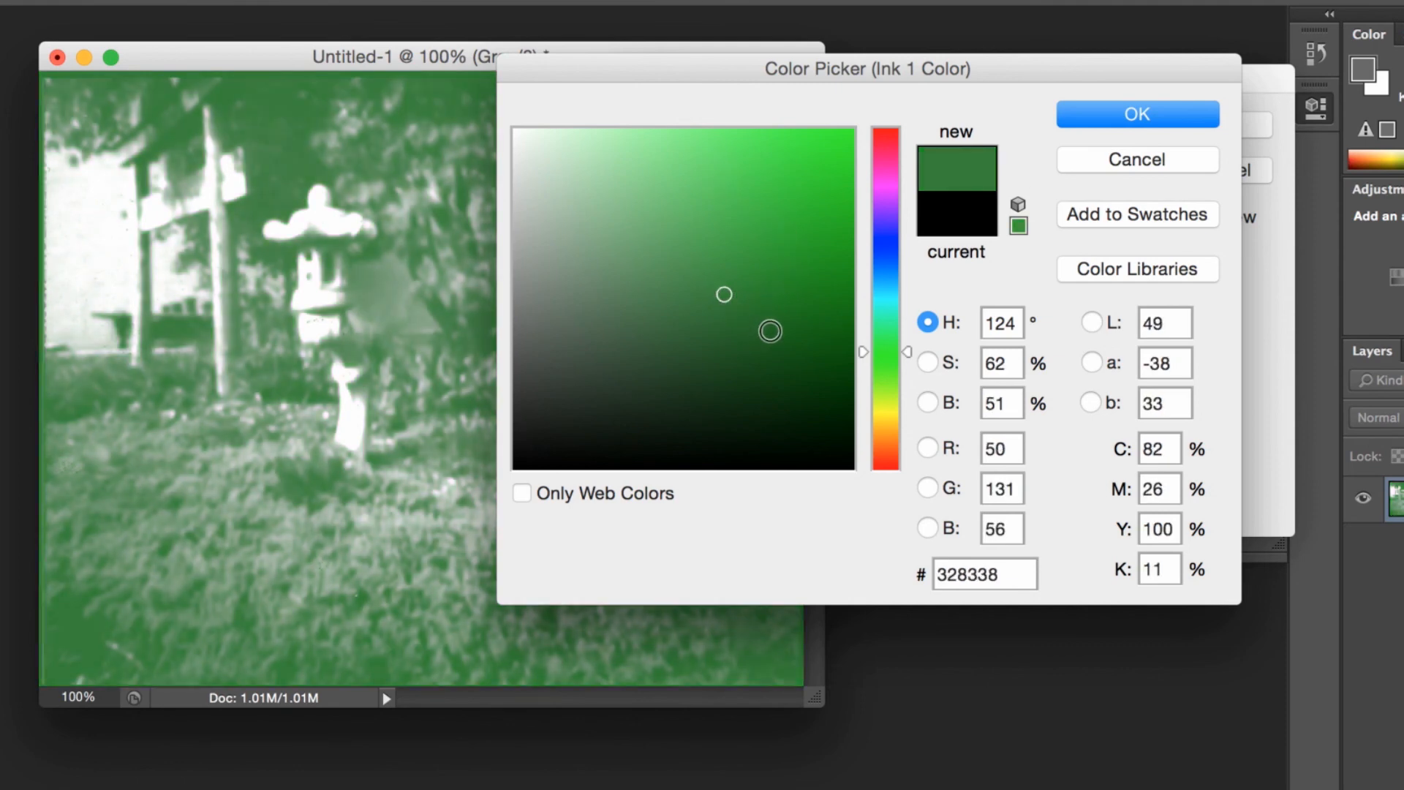
{"action": "left_click", "coordinate": [772, 327]}
{"action": "left_click", "coordinate": [796, 310]}
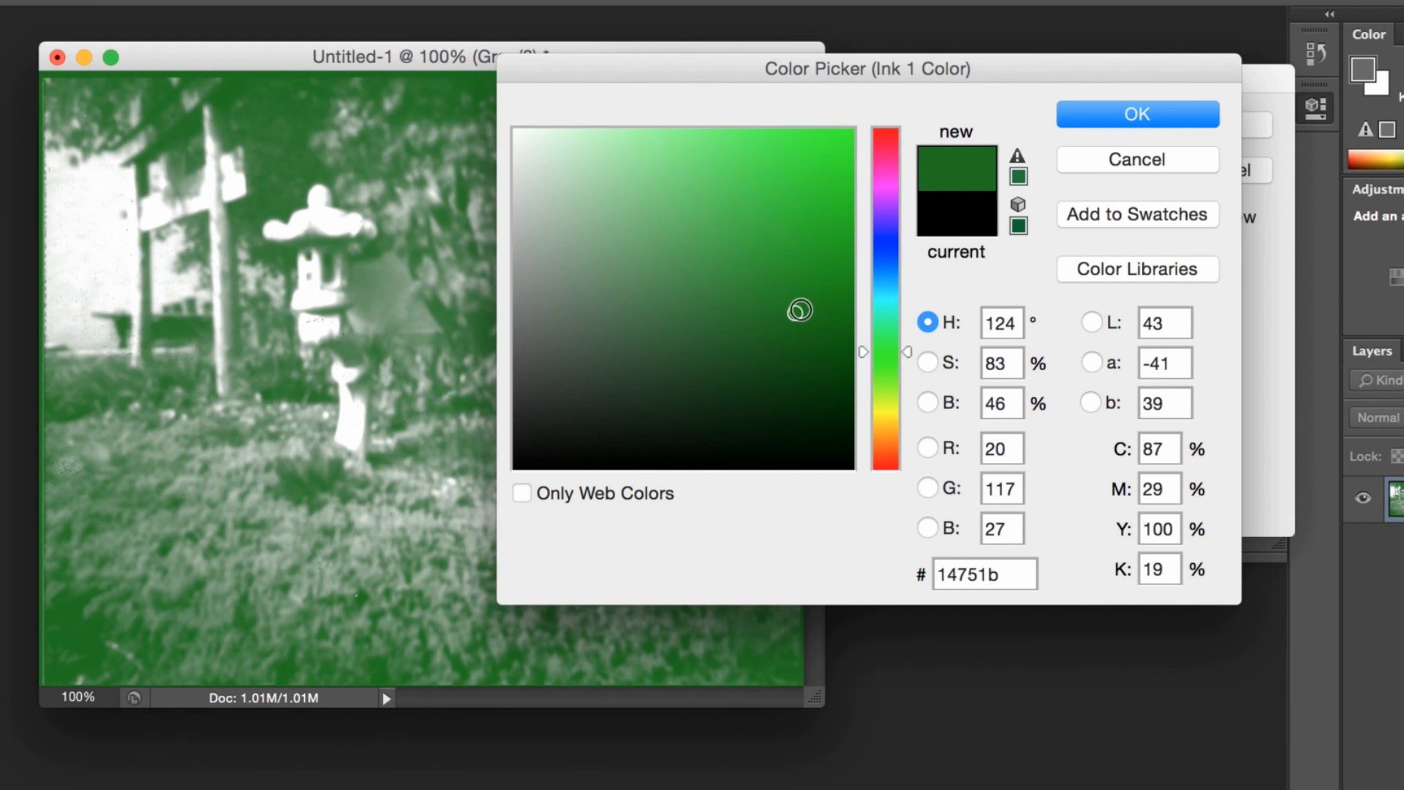
{"action": "left_click", "coordinate": [1085, 125]}
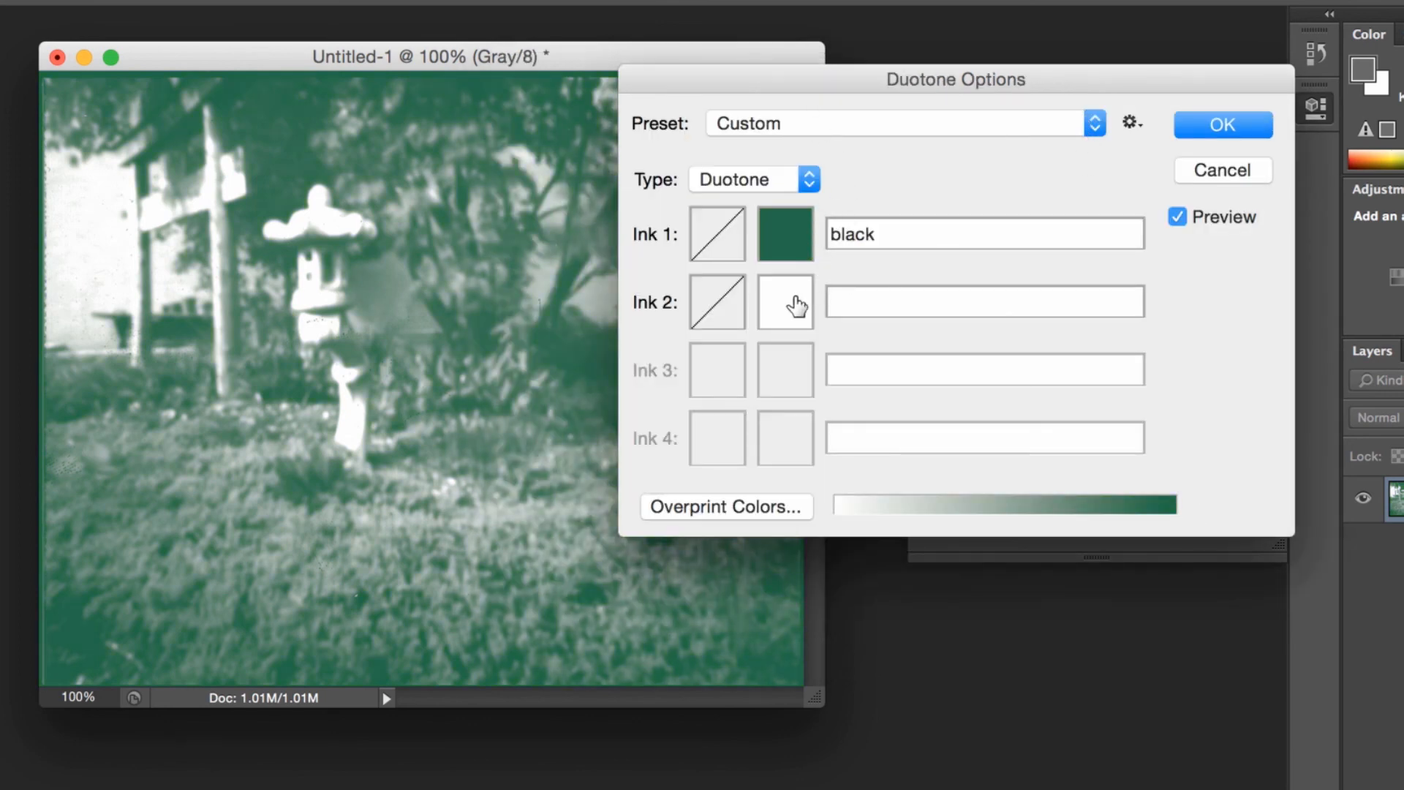
Step: Try pink, purple and blue-green shades as the Ink 2 color of the duotone
{"action": "left_click", "coordinate": [796, 305]}
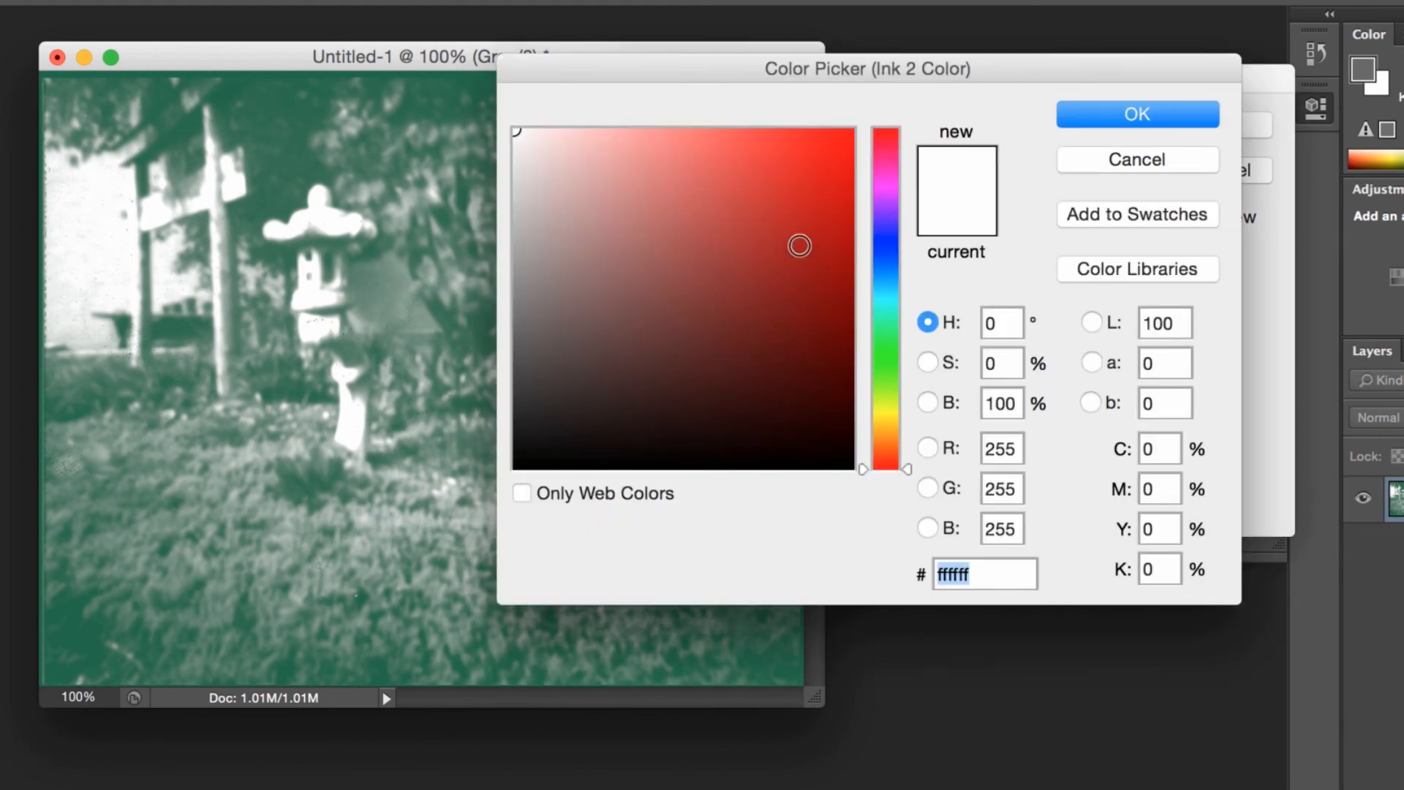
{"action": "left_click", "coordinate": [886, 186]}
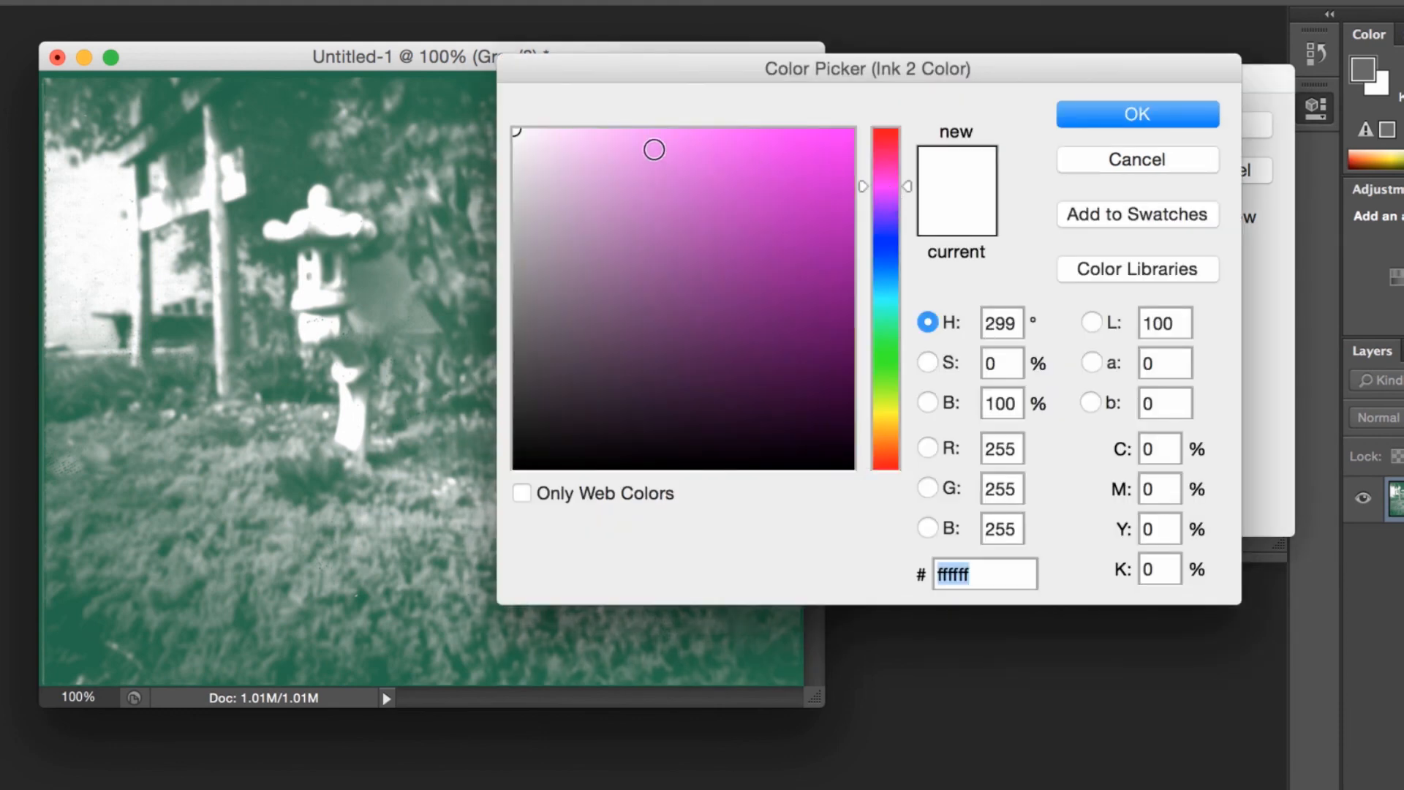
{"action": "left_click", "coordinate": [596, 136]}
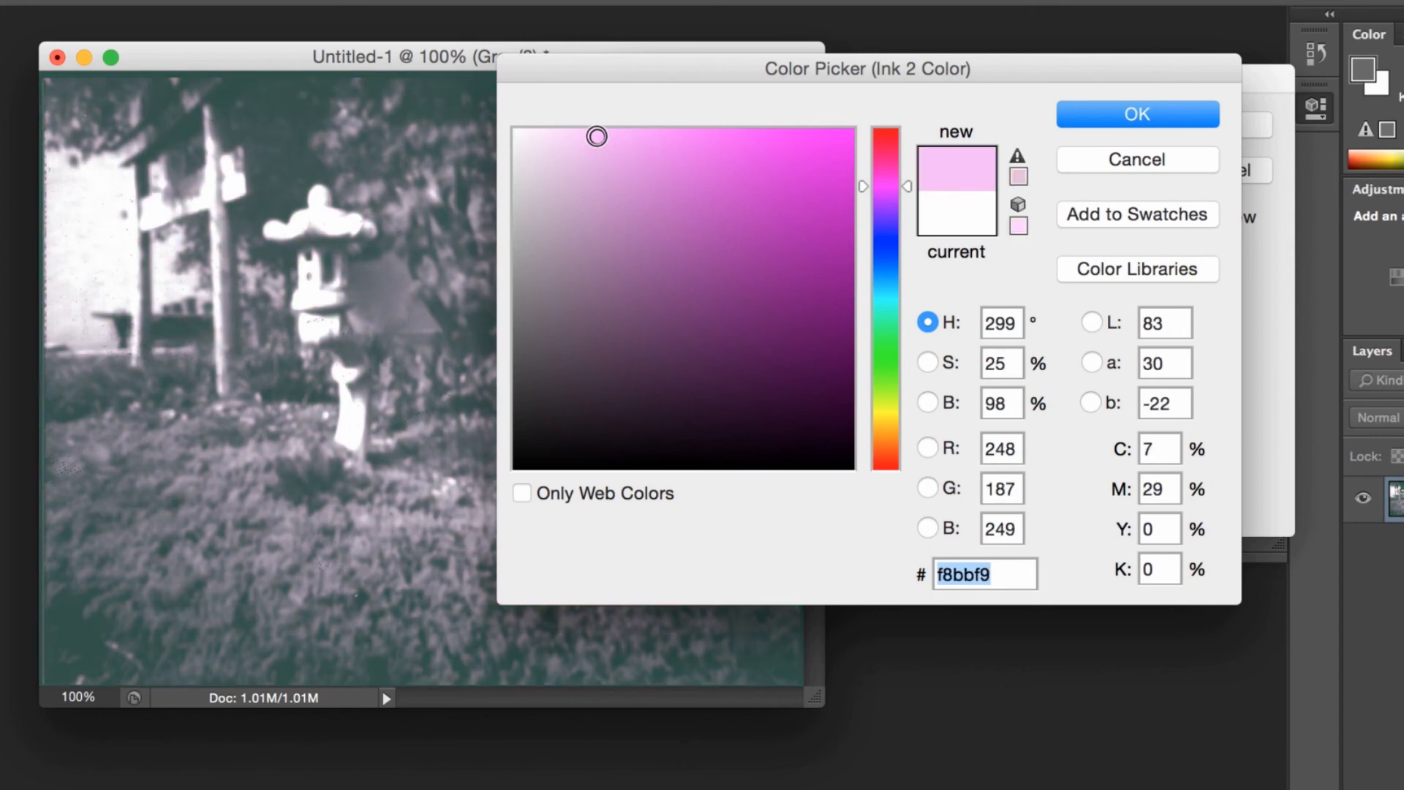
{"action": "left_click_drag", "start_coordinate": [639, 75], "coordinate": [673, 78]}
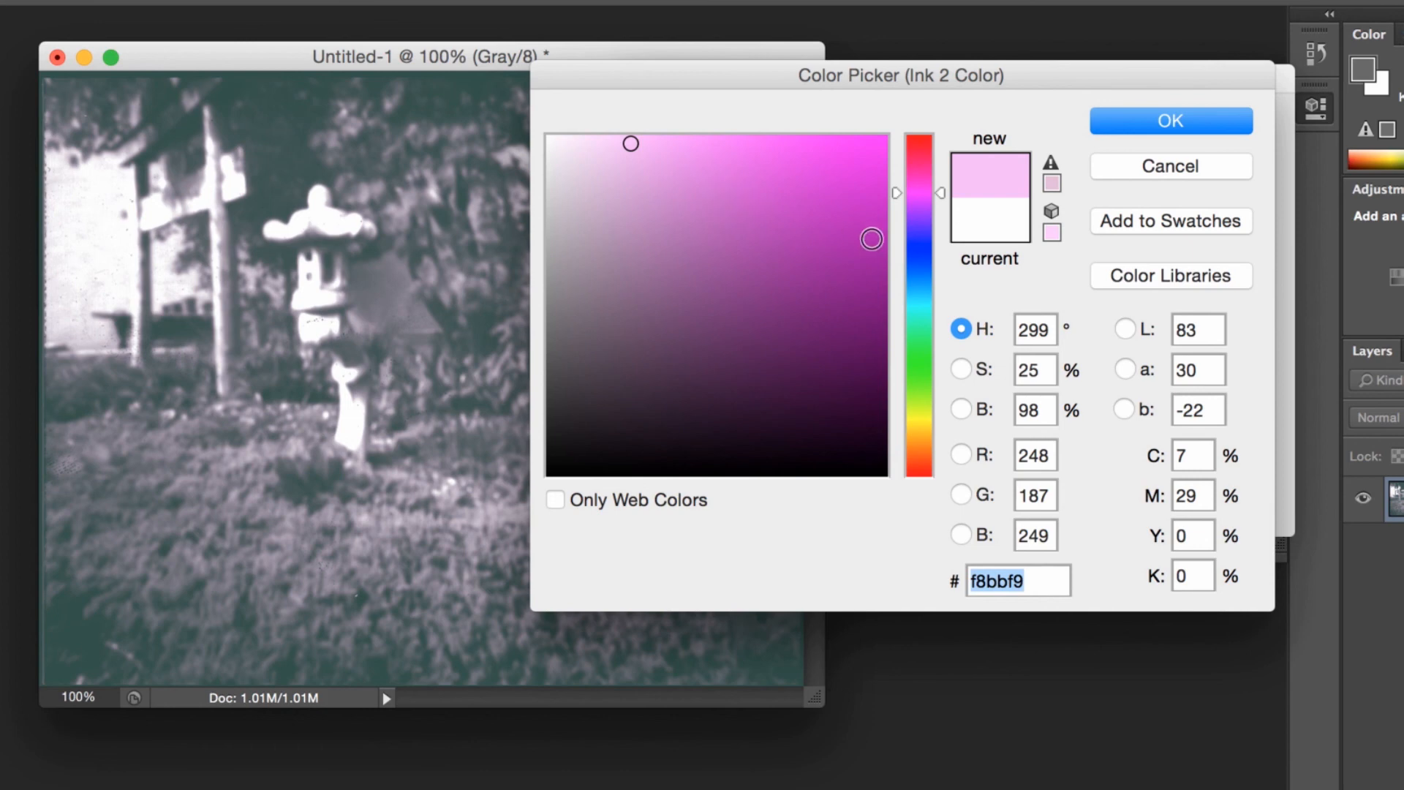
{"action": "left_click", "coordinate": [919, 209]}
{"action": "left_click", "coordinate": [758, 200]}
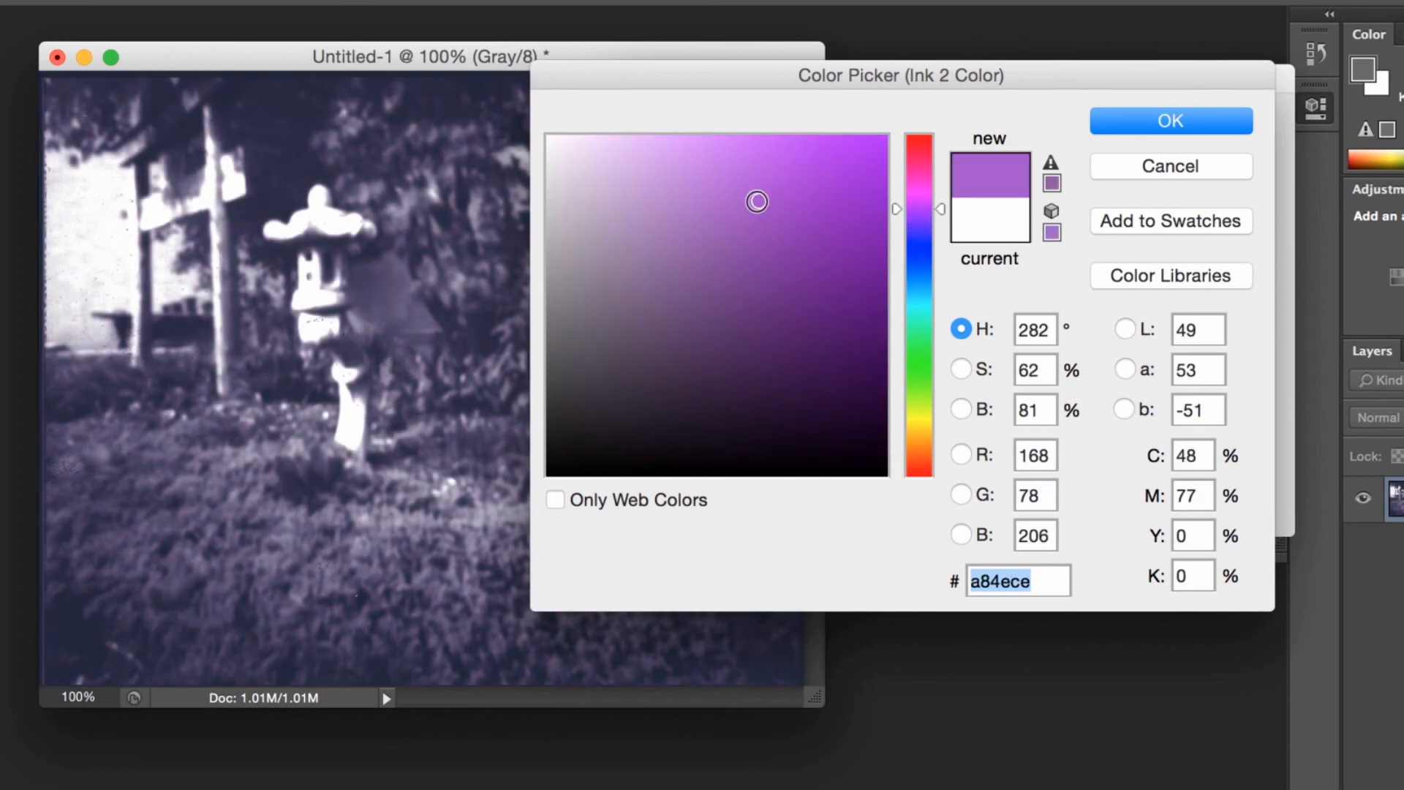
{"action": "left_click", "coordinate": [918, 314]}
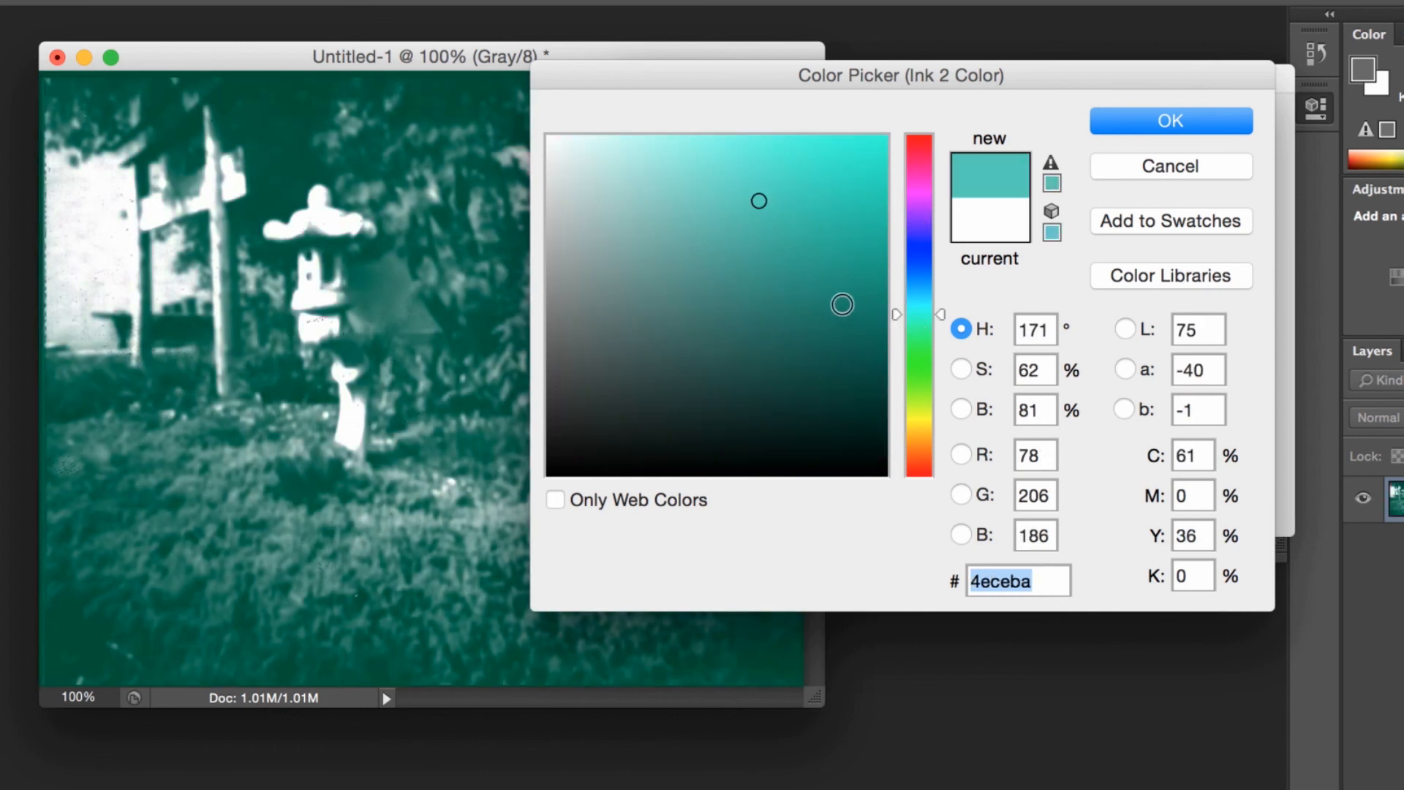
{"action": "left_click", "coordinate": [918, 303]}
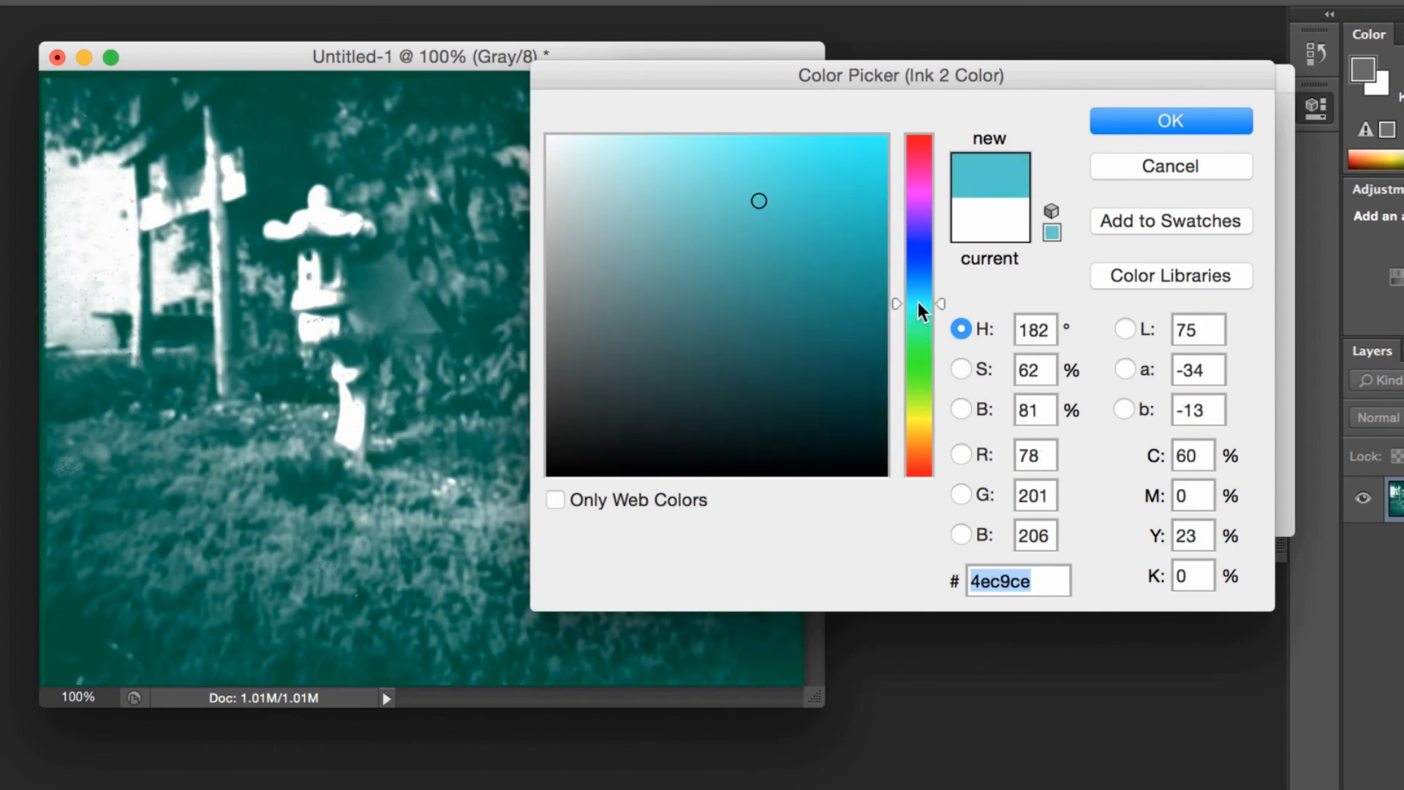
Step: Try orange and yellow-green shades for Ink 2, comparing their effect on the image
{"action": "left_click", "coordinate": [918, 413]}
{"action": "left_click", "coordinate": [919, 438]}
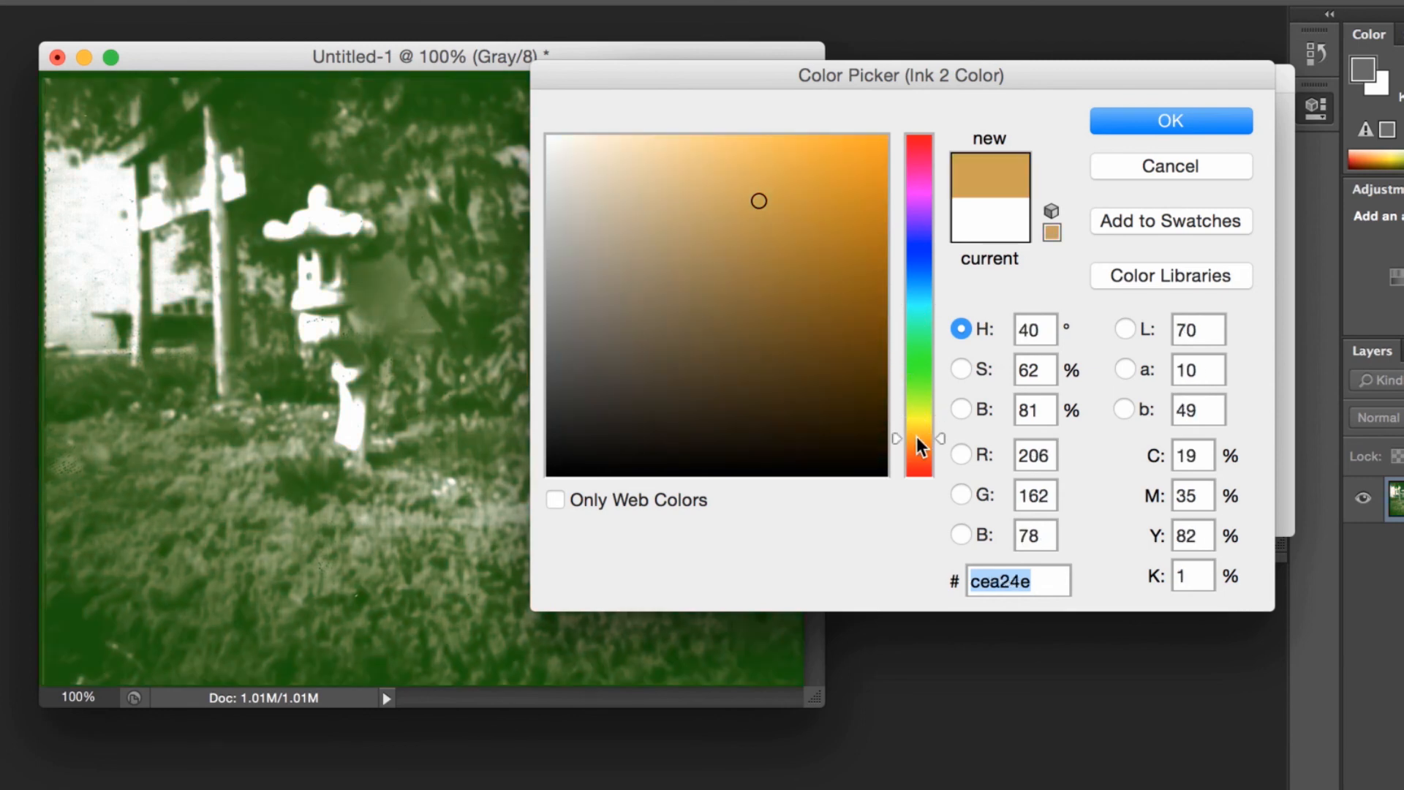
{"action": "left_click", "coordinate": [745, 158]}
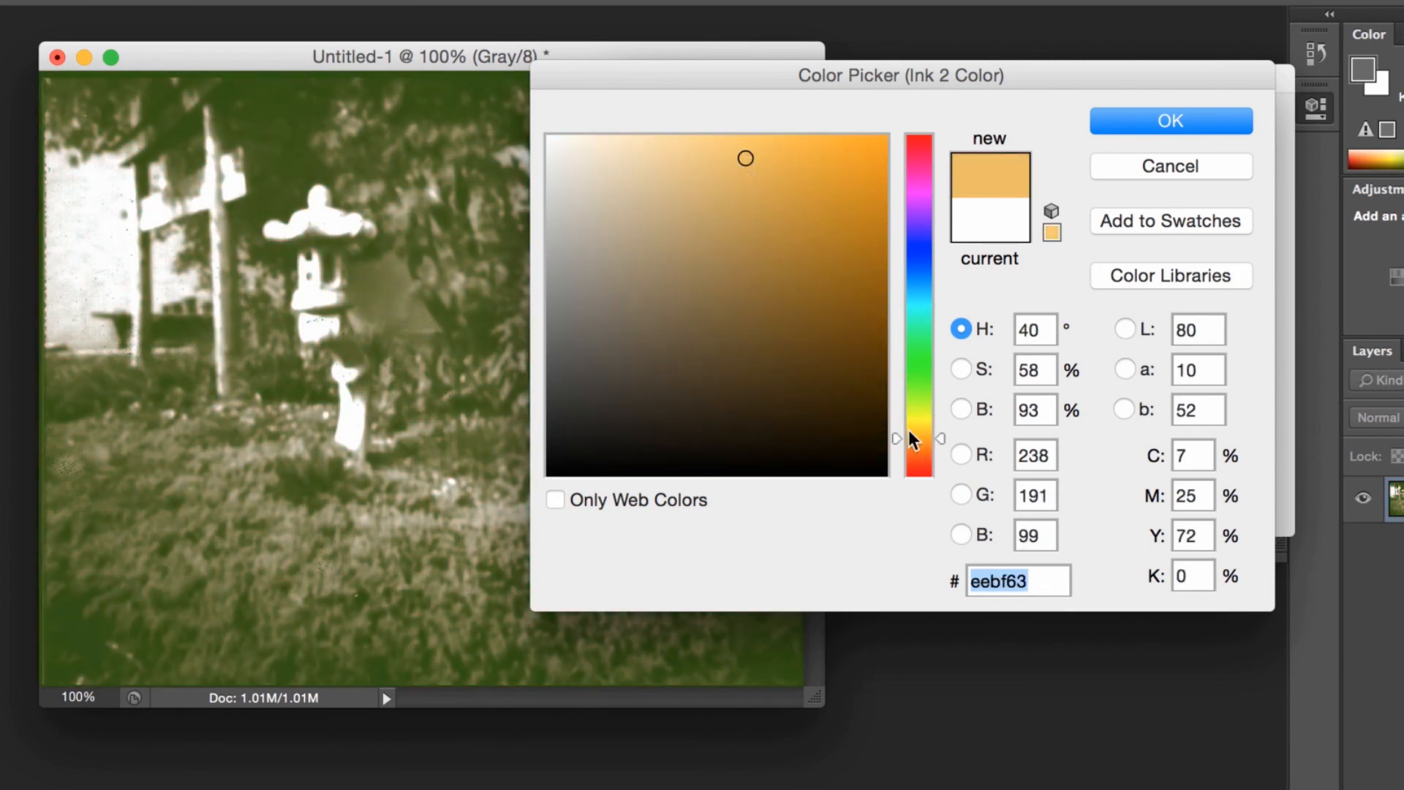
{"action": "left_click", "coordinate": [918, 444]}
{"action": "left_click", "coordinate": [763, 175]}
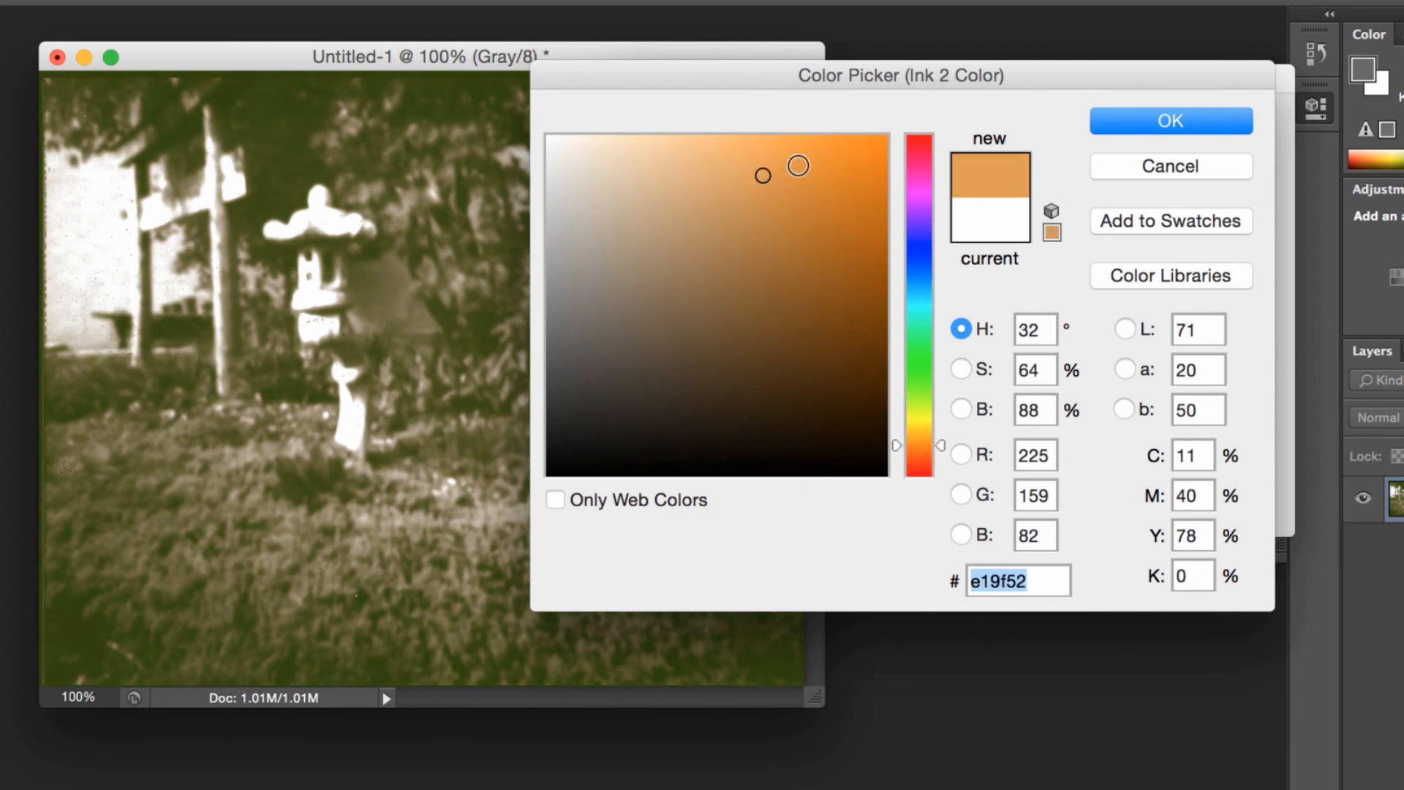
{"action": "left_click", "coordinate": [798, 170]}
{"action": "left_click", "coordinate": [918, 404]}
{"action": "left_click", "coordinate": [741, 171]}
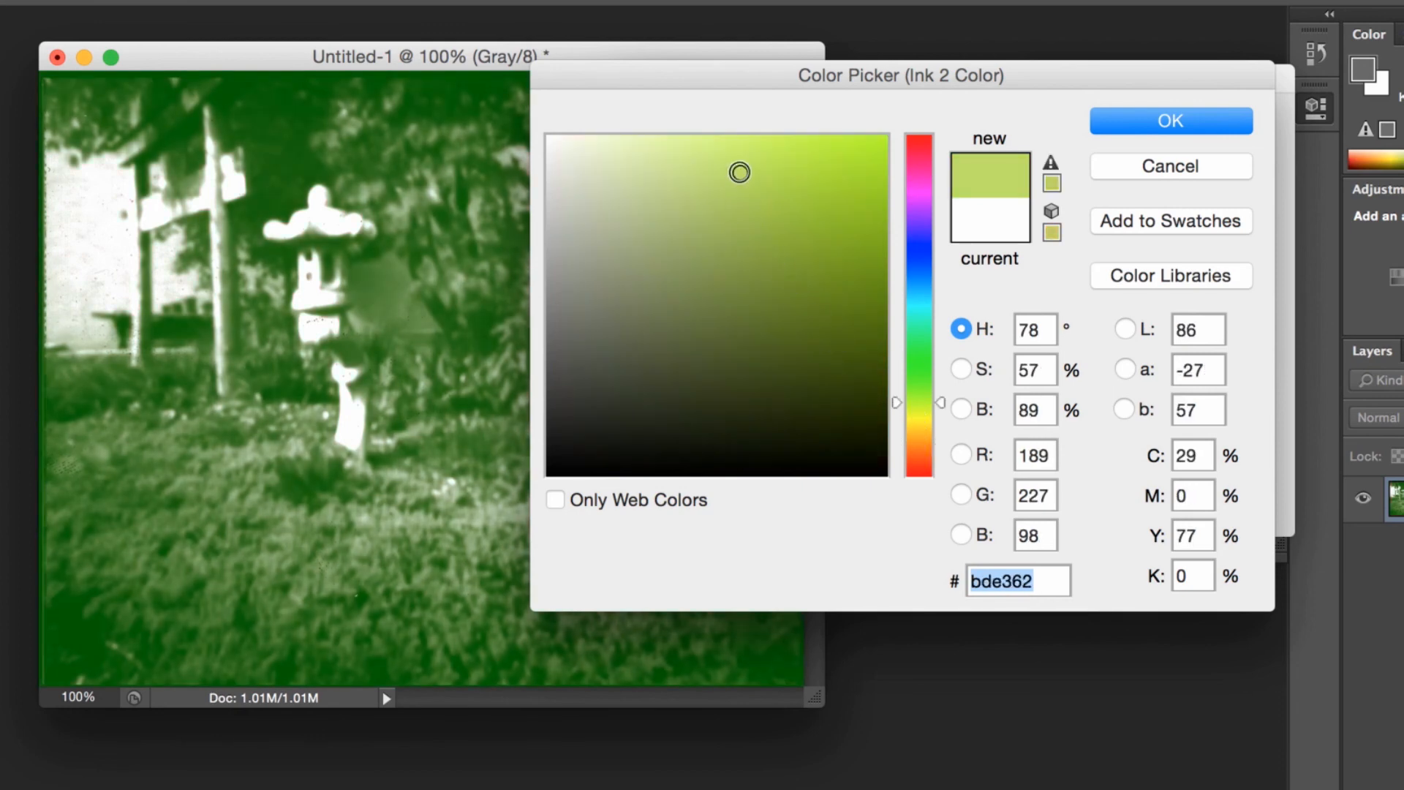
{"action": "left_click", "coordinate": [789, 150]}
{"action": "left_click", "coordinate": [812, 146]}
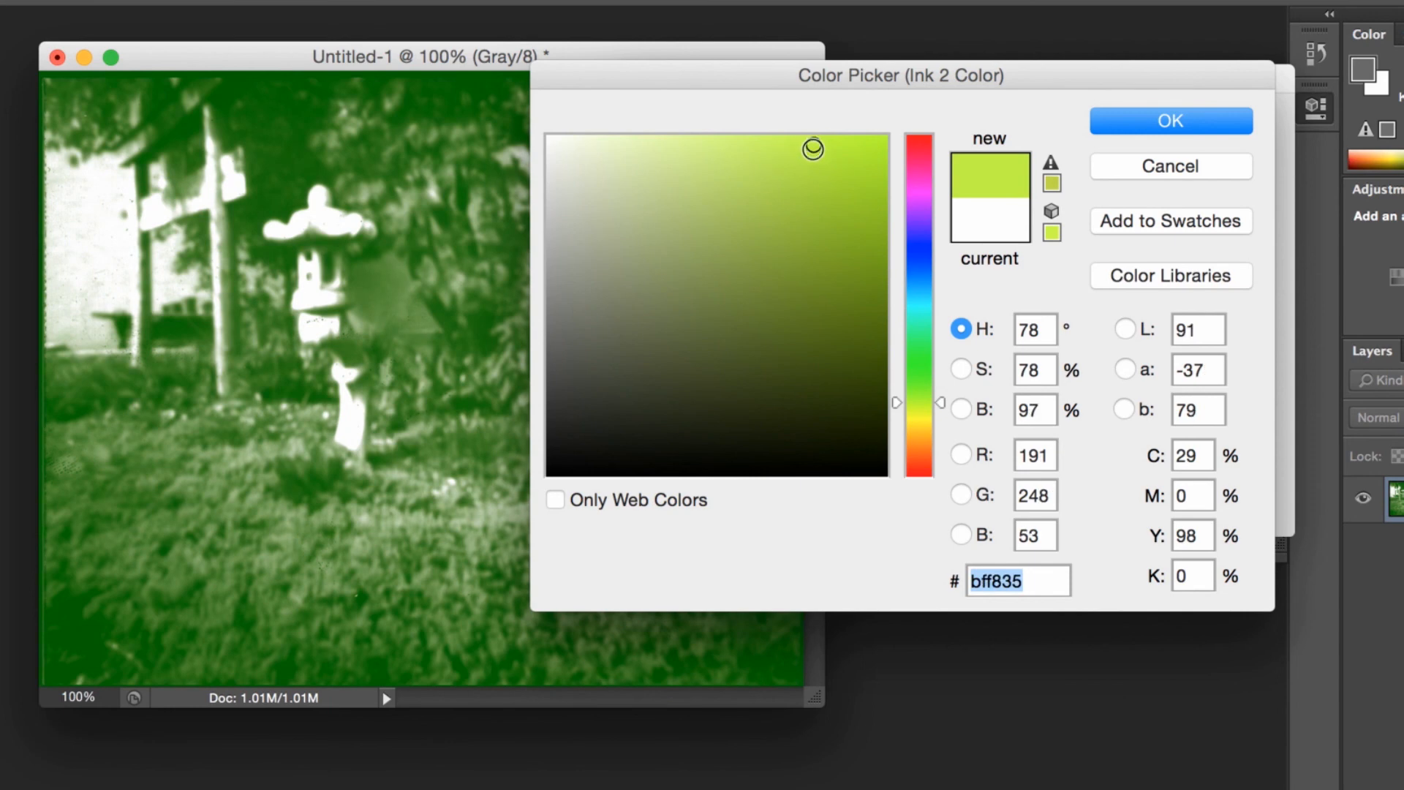
Step: Set the Ink 2 color to bright cyan, hex 35f8ed, and accept it
{"action": "left_click", "coordinate": [926, 293]}
{"action": "left_click_drag", "start_coordinate": [924, 305], "coordinate": [925, 310]}
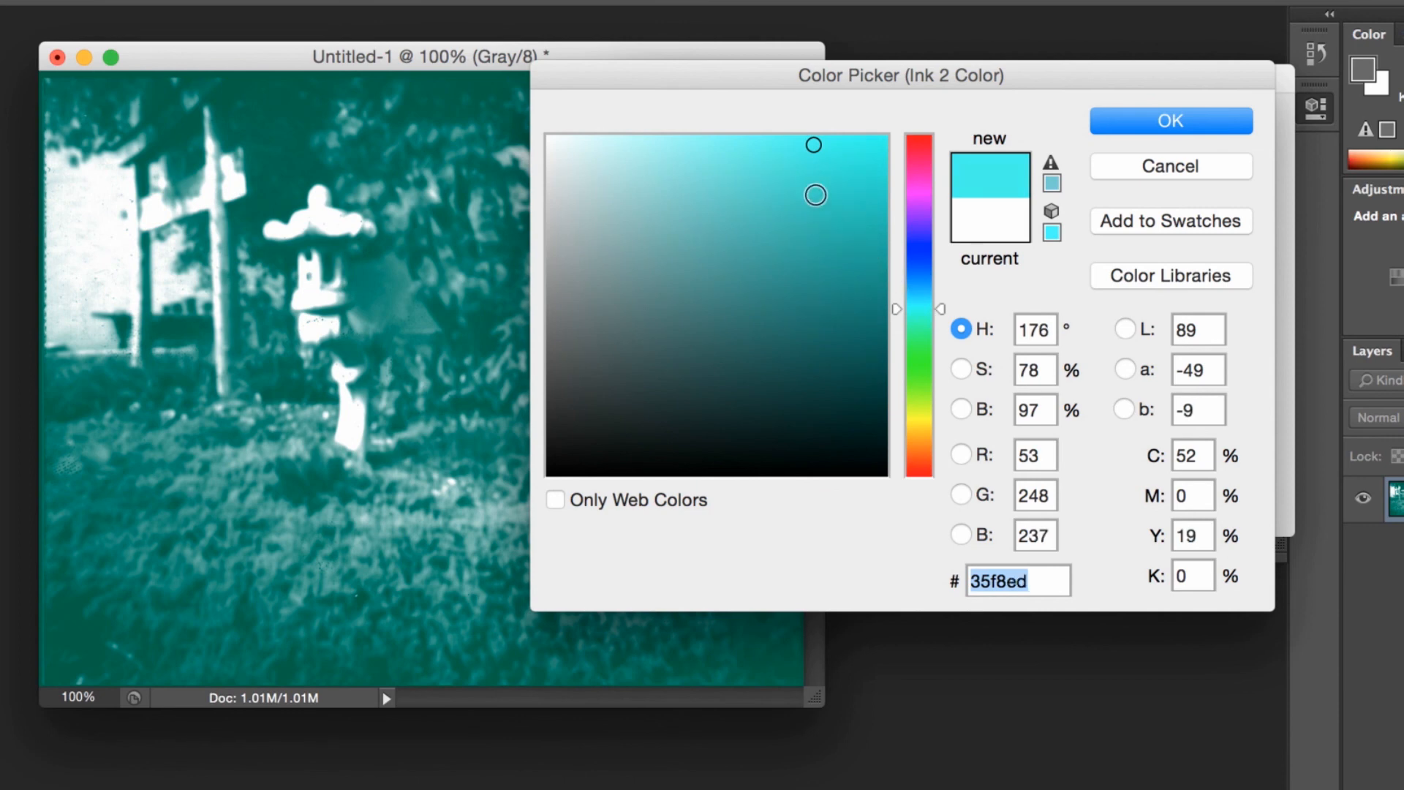
{"action": "key", "text": "Return"}
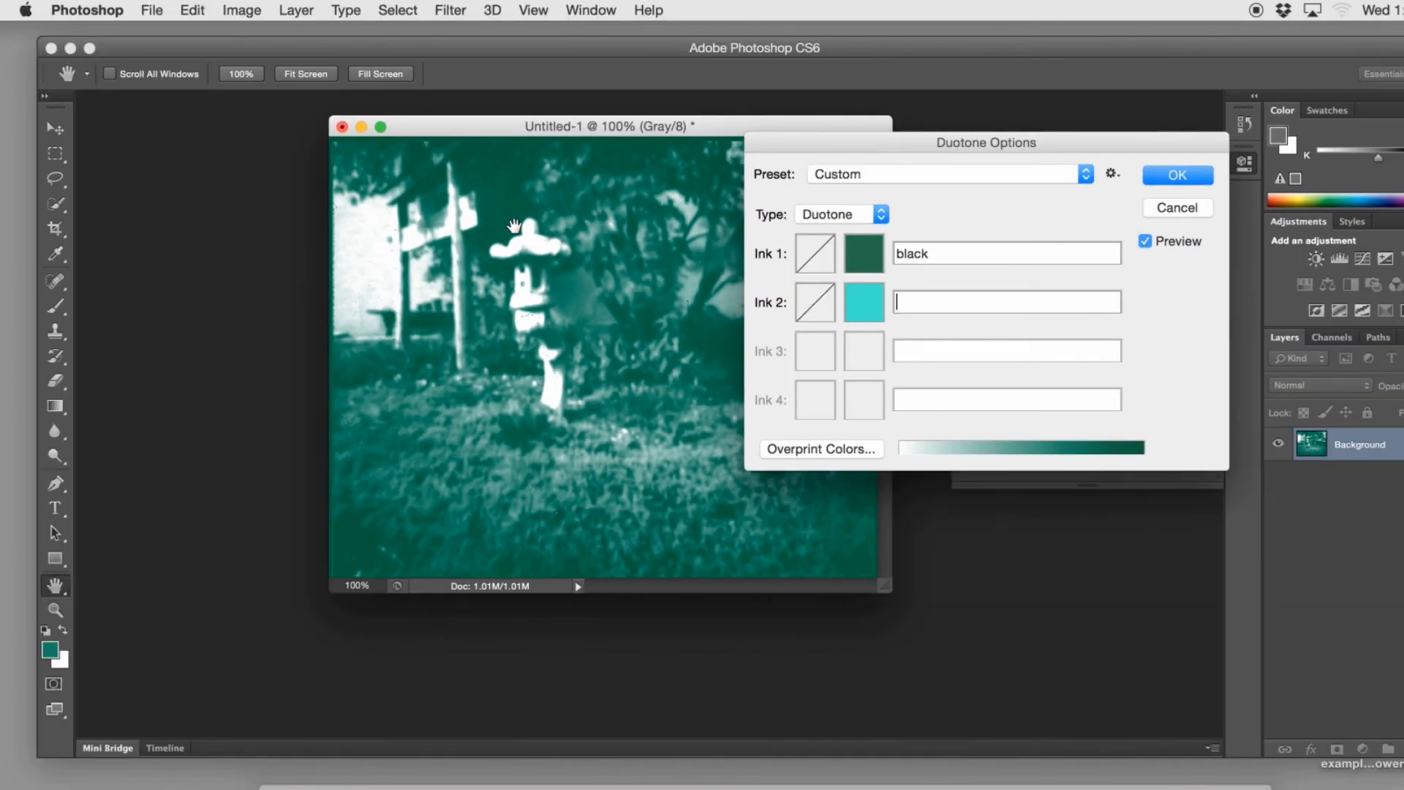
Step: Apply the duotone with the dark green and cyan inks to the image
{"action": "left_click_drag", "start_coordinate": [848, 149], "coordinate": [684, 134]}
{"action": "left_click", "coordinate": [999, 161]}
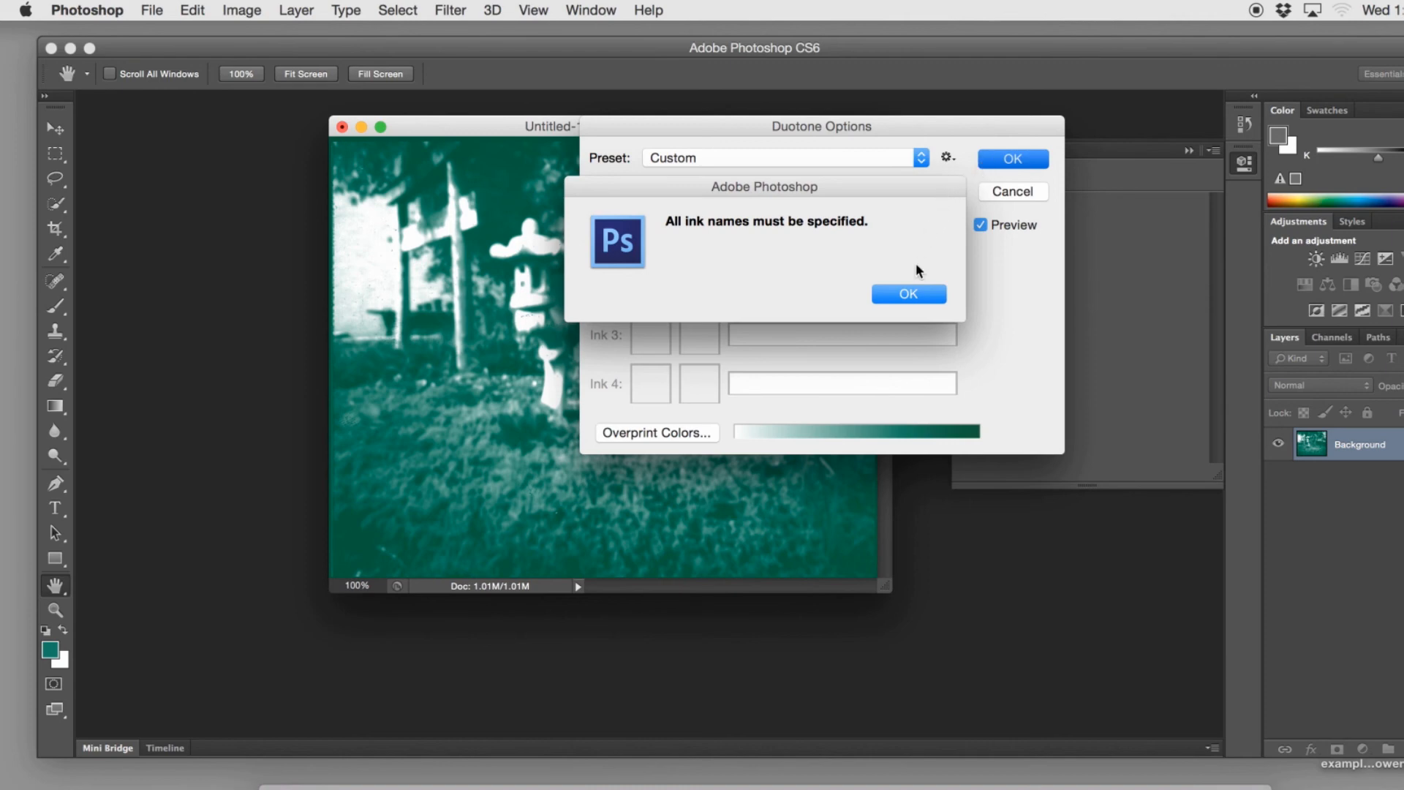
{"action": "left_click", "coordinate": [909, 294]}
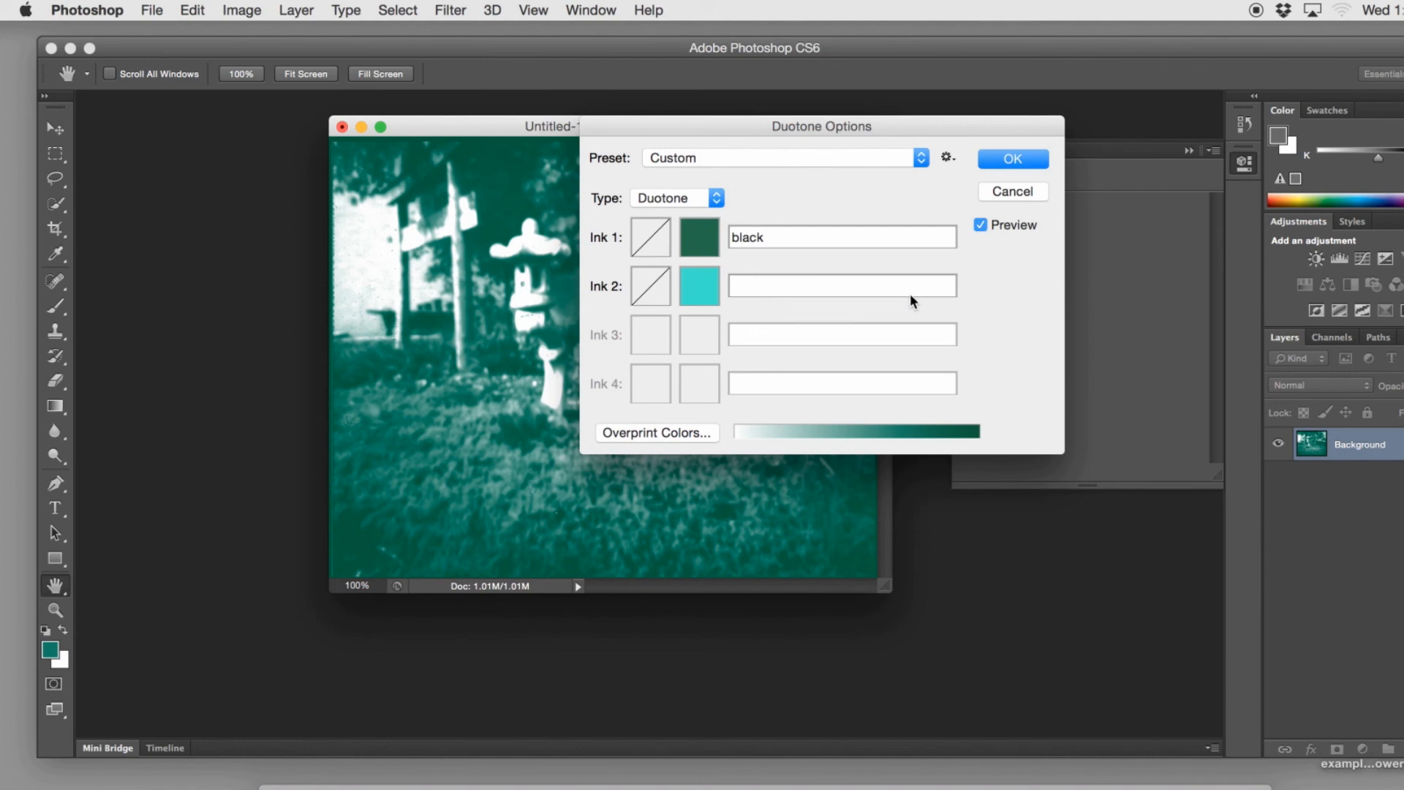
{"action": "left_click_drag", "start_coordinate": [907, 131], "coordinate": [977, 128]}
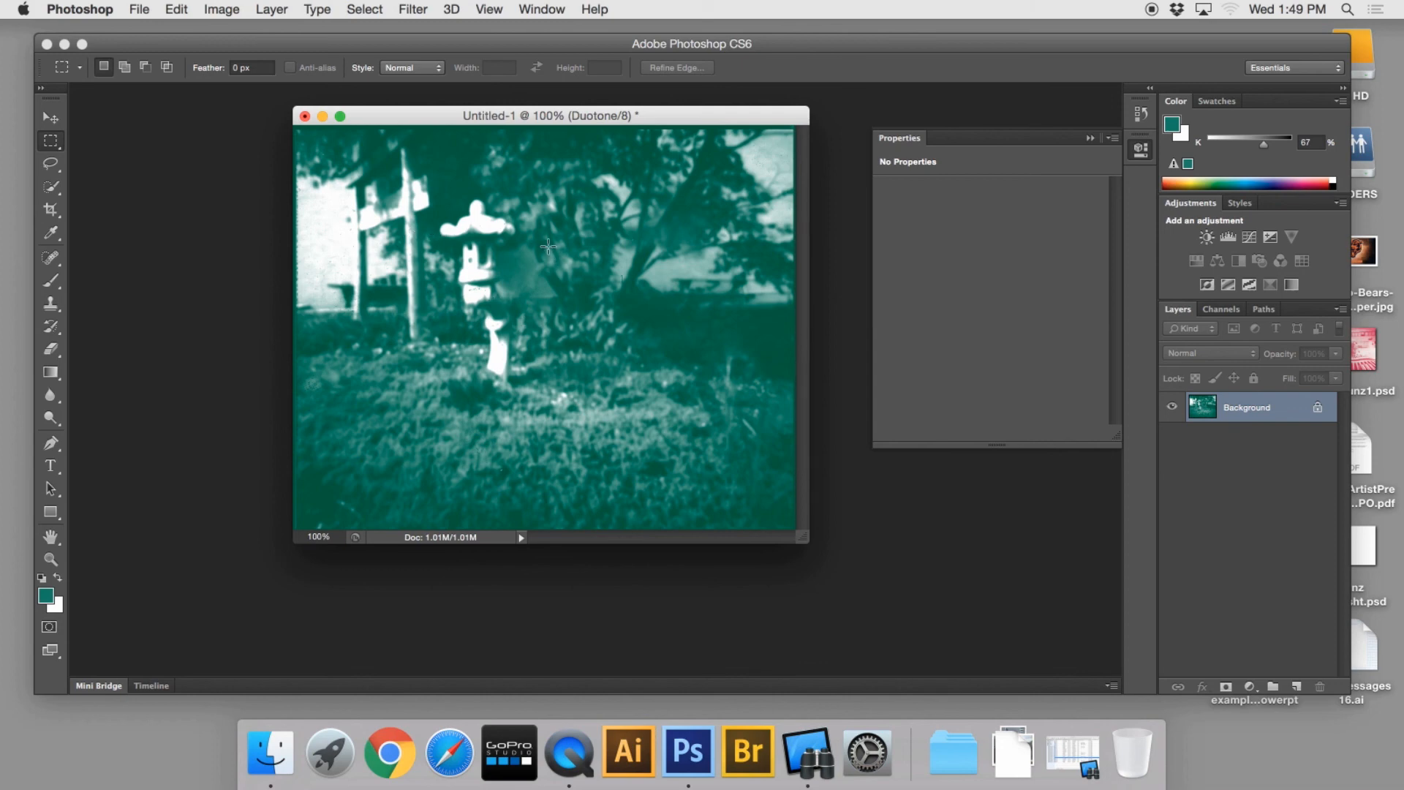
Step: Try cropping the image to a rectangular selection around the stone lantern, undo the crop and clear the selection
{"action": "left_click_drag", "start_coordinate": [327, 134], "coordinate": [631, 392]}
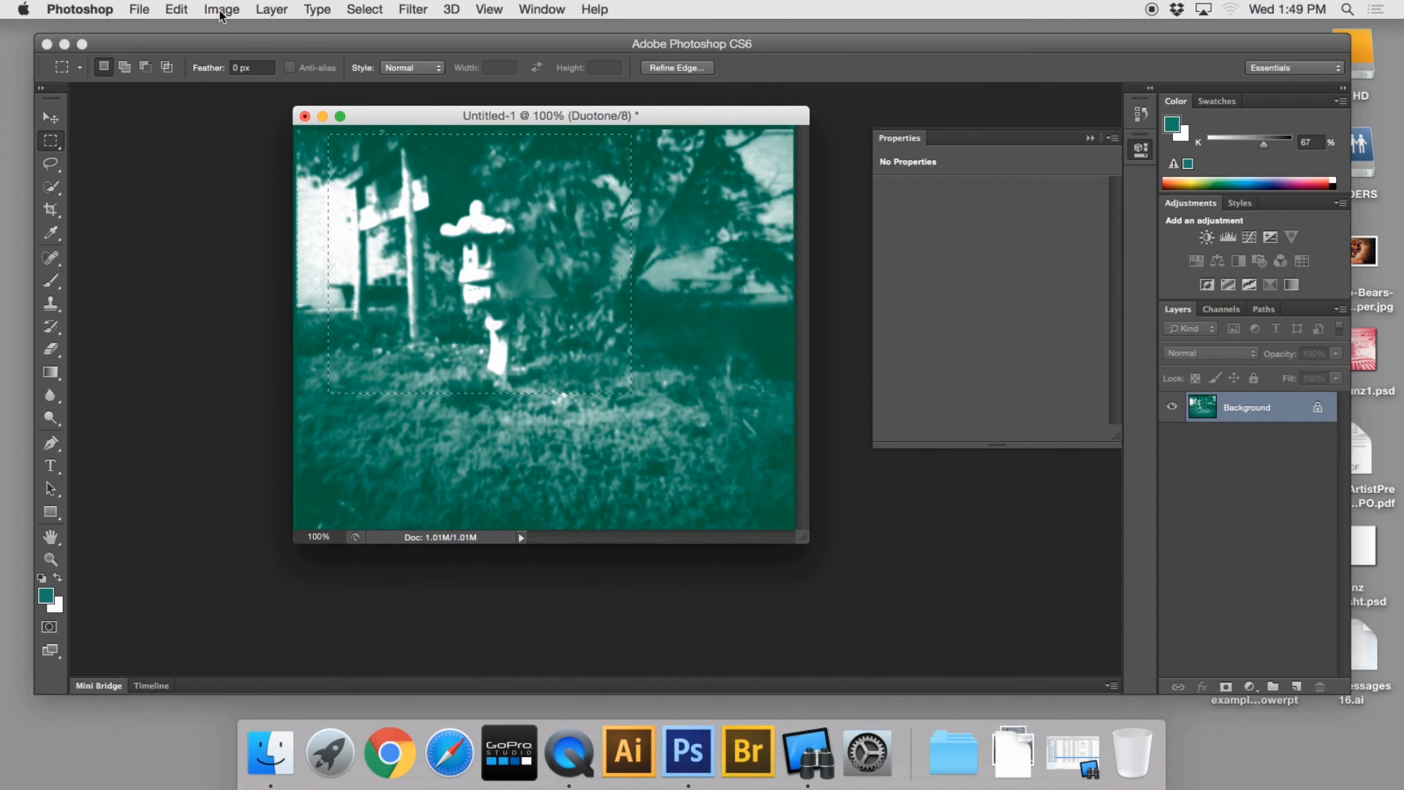
{"action": "left_click", "coordinate": [221, 11]}
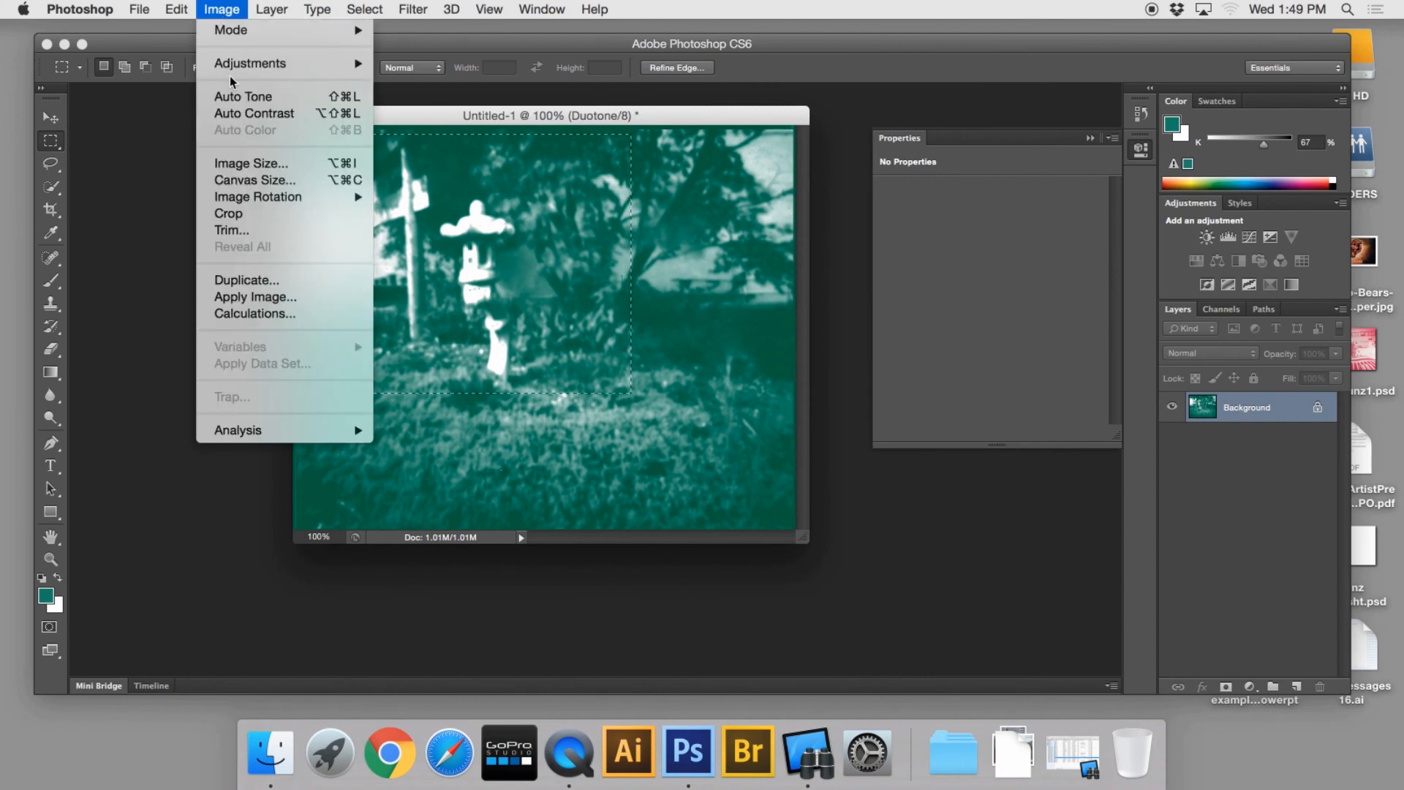
{"action": "left_click", "coordinate": [234, 214]}
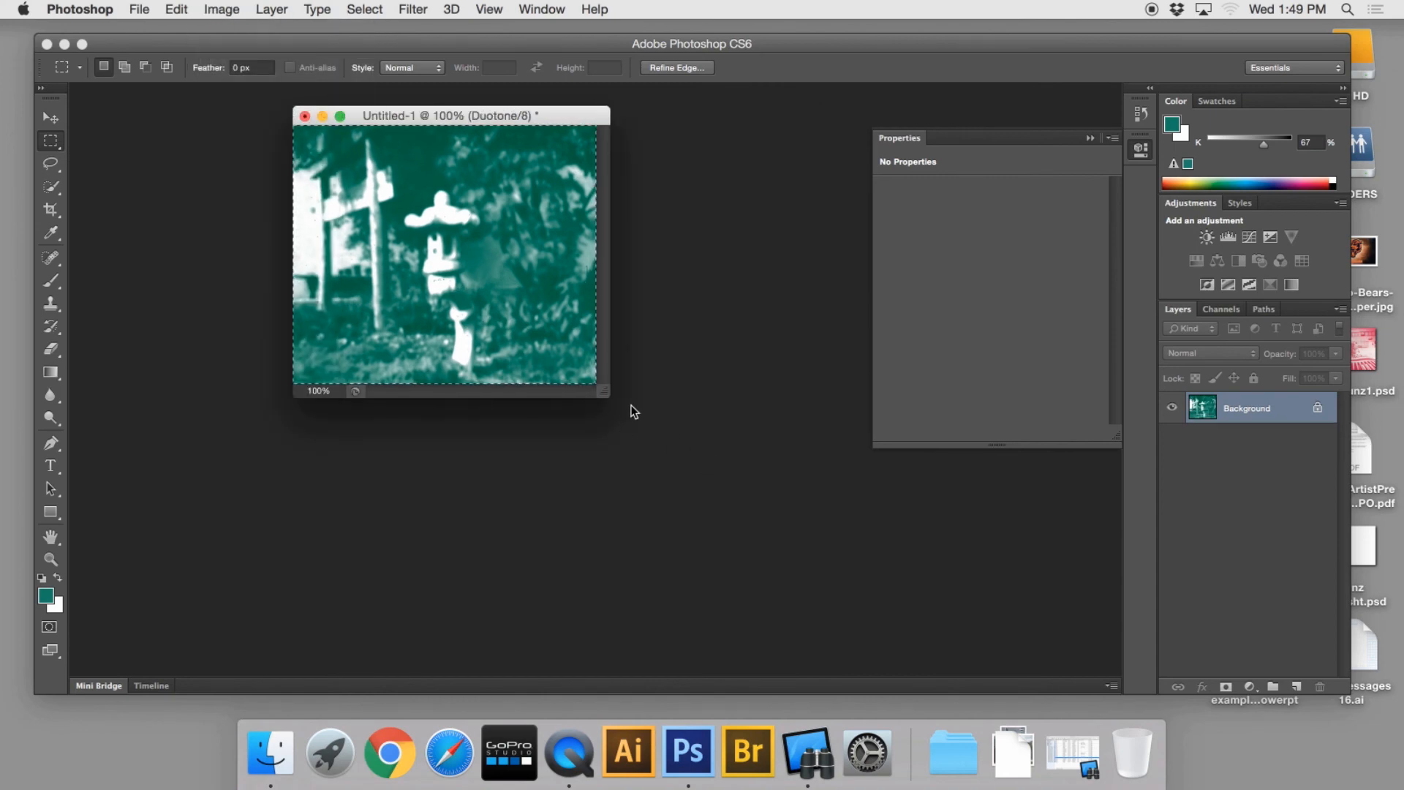
{"action": "left_click_drag", "start_coordinate": [604, 393], "coordinate": [874, 583]}
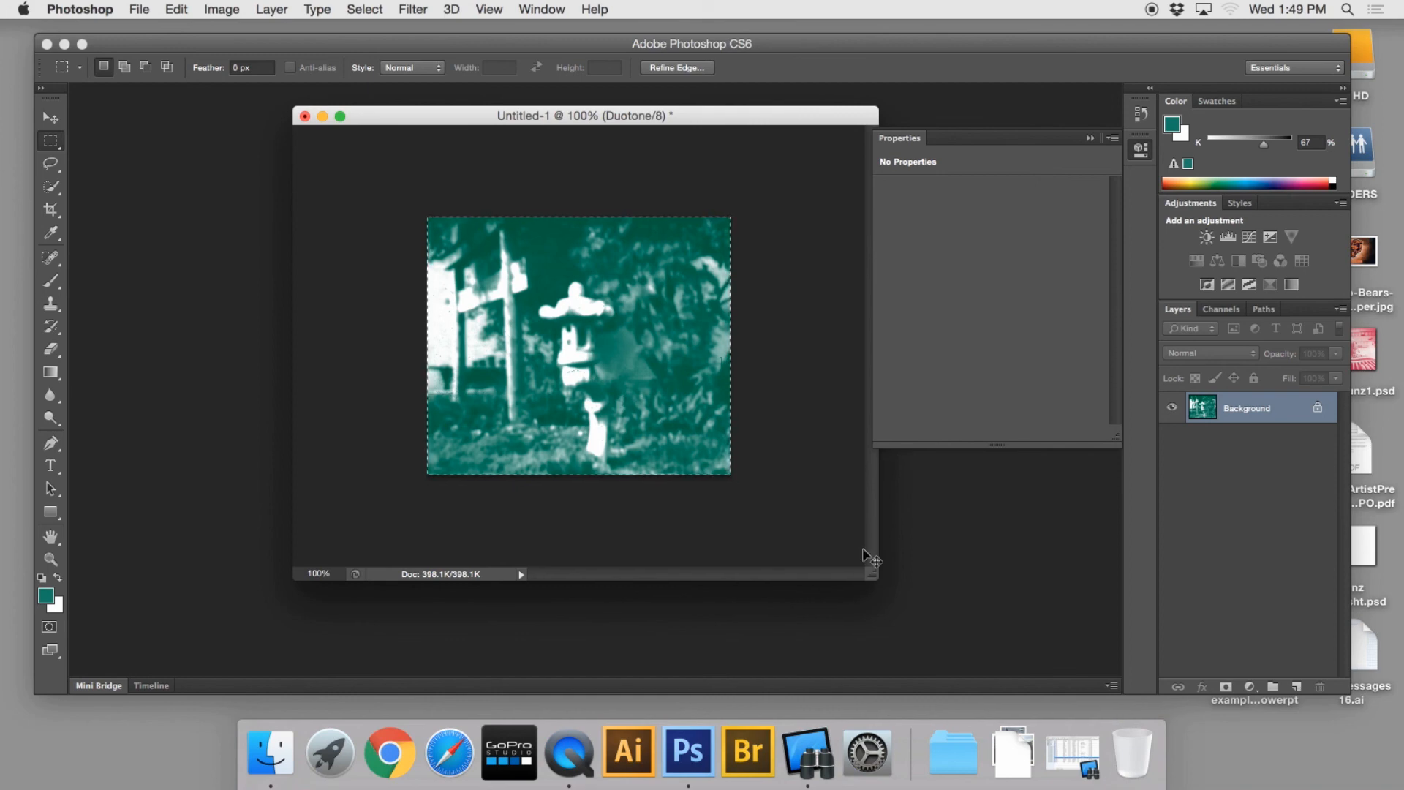
{"action": "key", "text": "super+z"}
{"action": "key", "text": "super+d"}
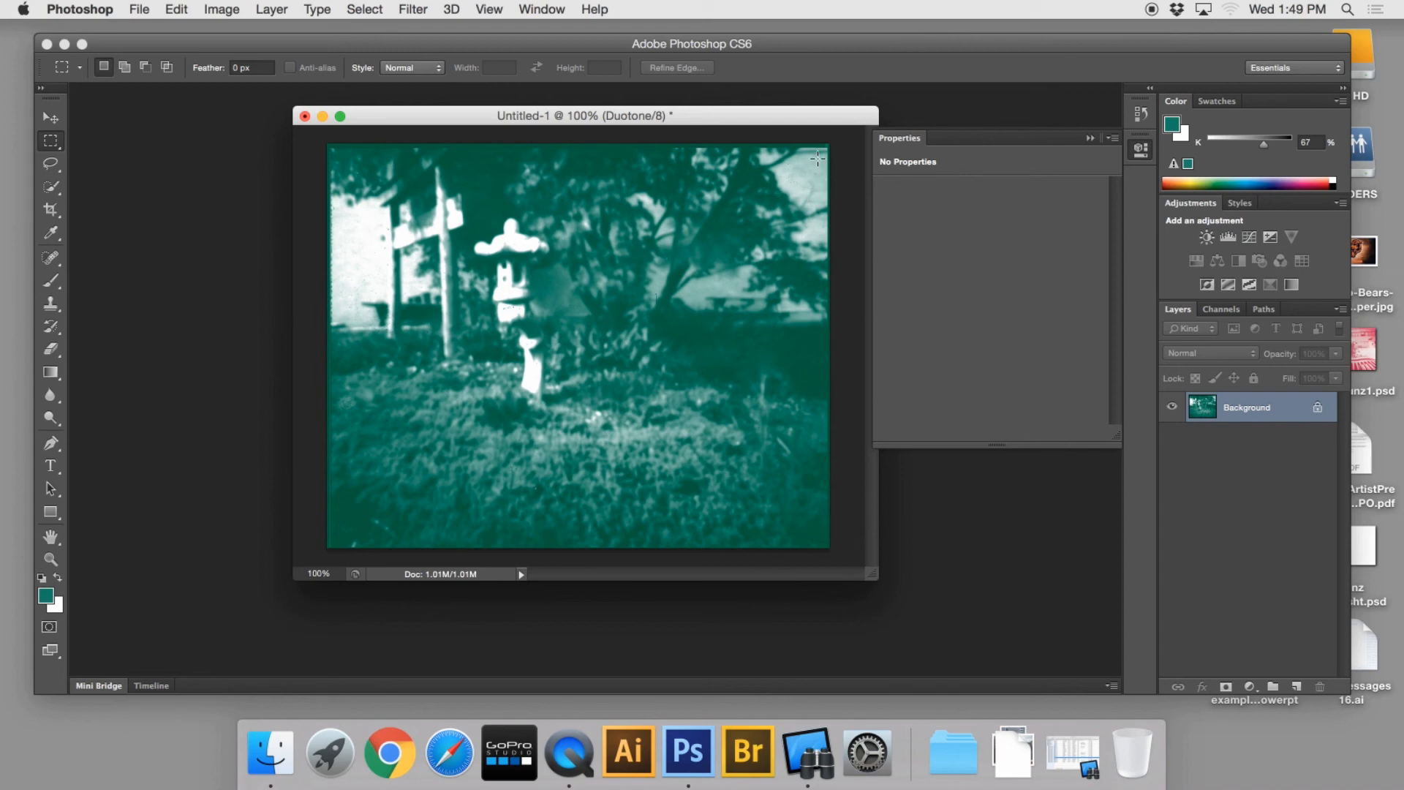
Step: Crop the image to a rectangular selection just inside its edges and clear the selection
{"action": "left_click_drag", "start_coordinate": [824, 152], "coordinate": [331, 545]}
{"action": "left_click", "coordinate": [220, 8]}
{"action": "left_click", "coordinate": [228, 213]}
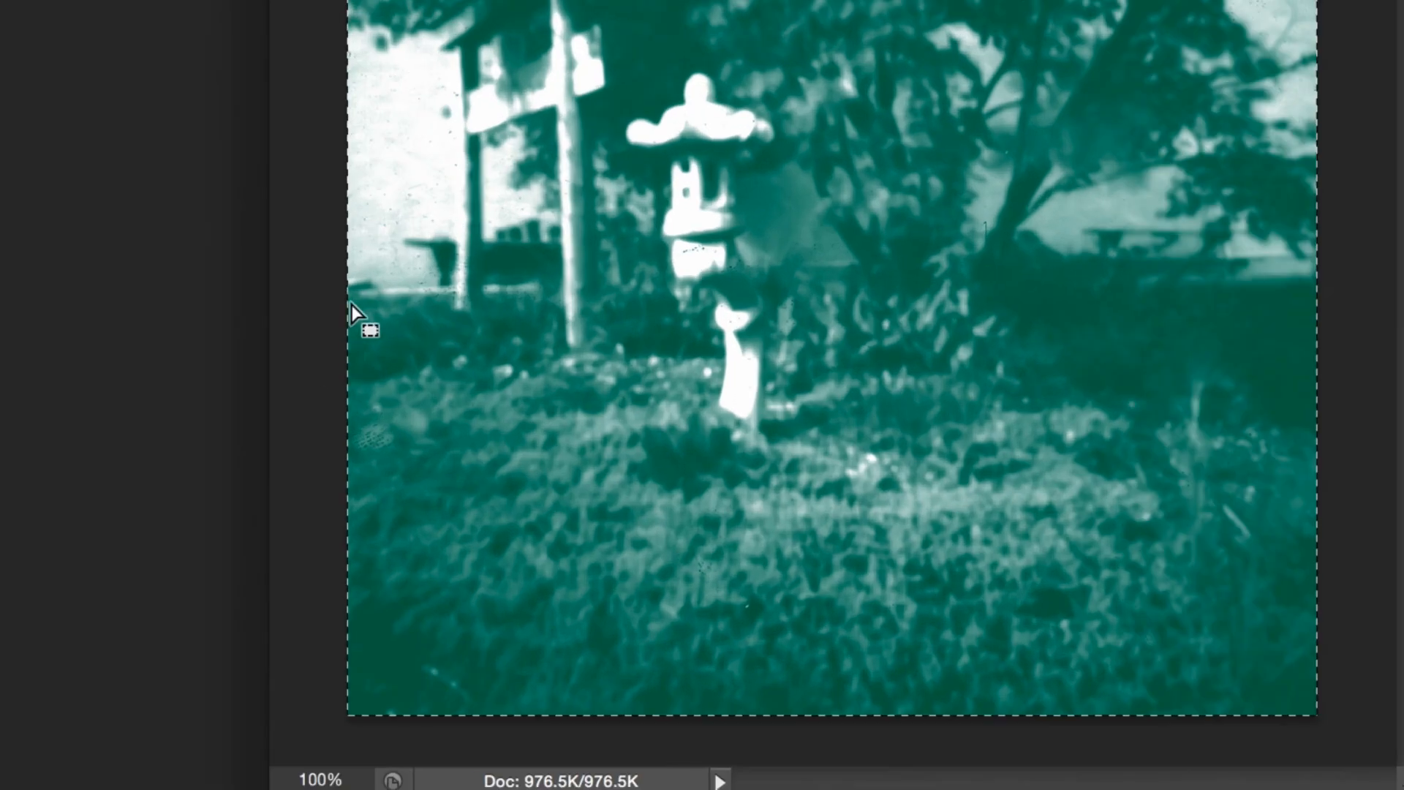
{"action": "key", "text": "v"}
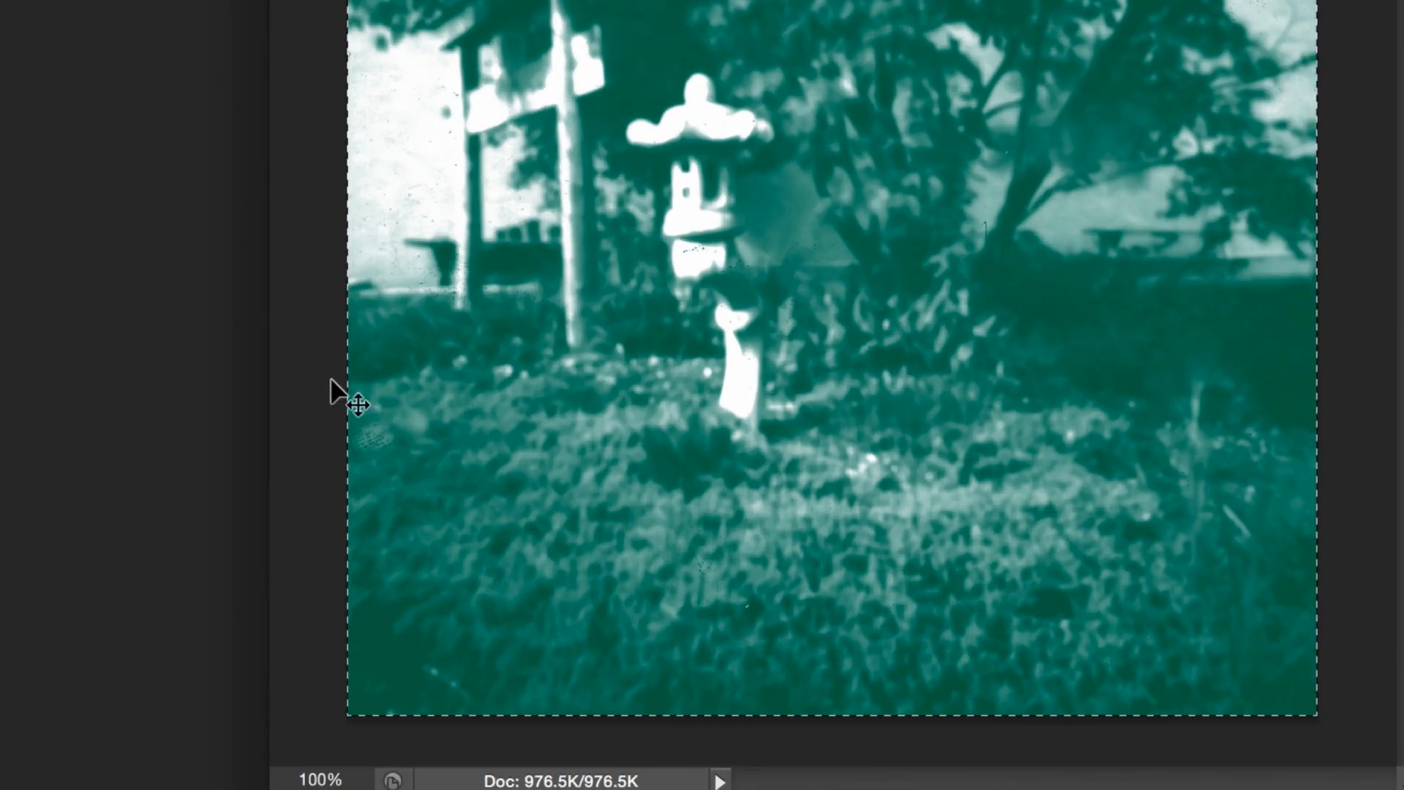
{"action": "key", "text": "super+d"}
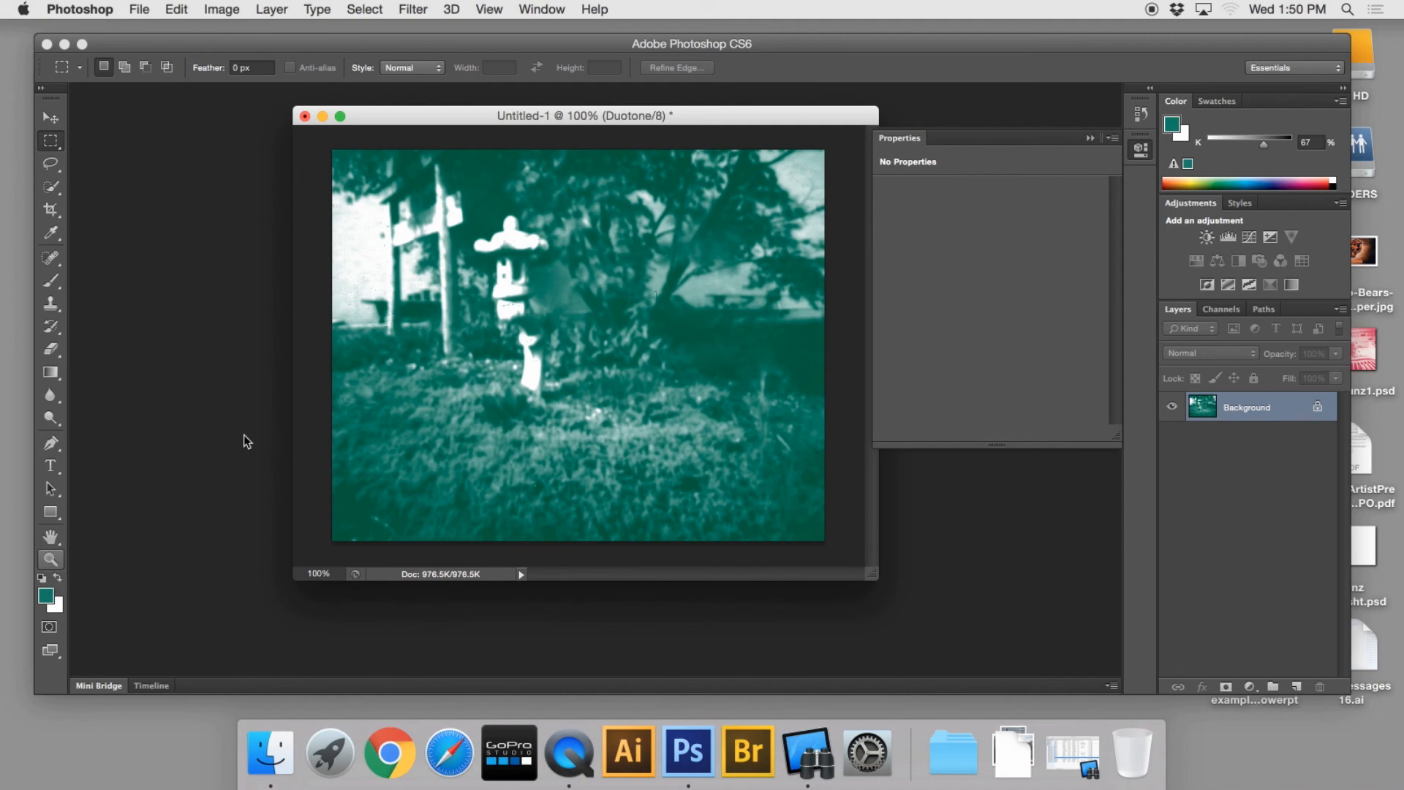
Step: Set up an Unsharp Mask filter with an amount of 175% and a radius of 4.5 pixels
{"action": "left_click", "coordinate": [414, 10]}
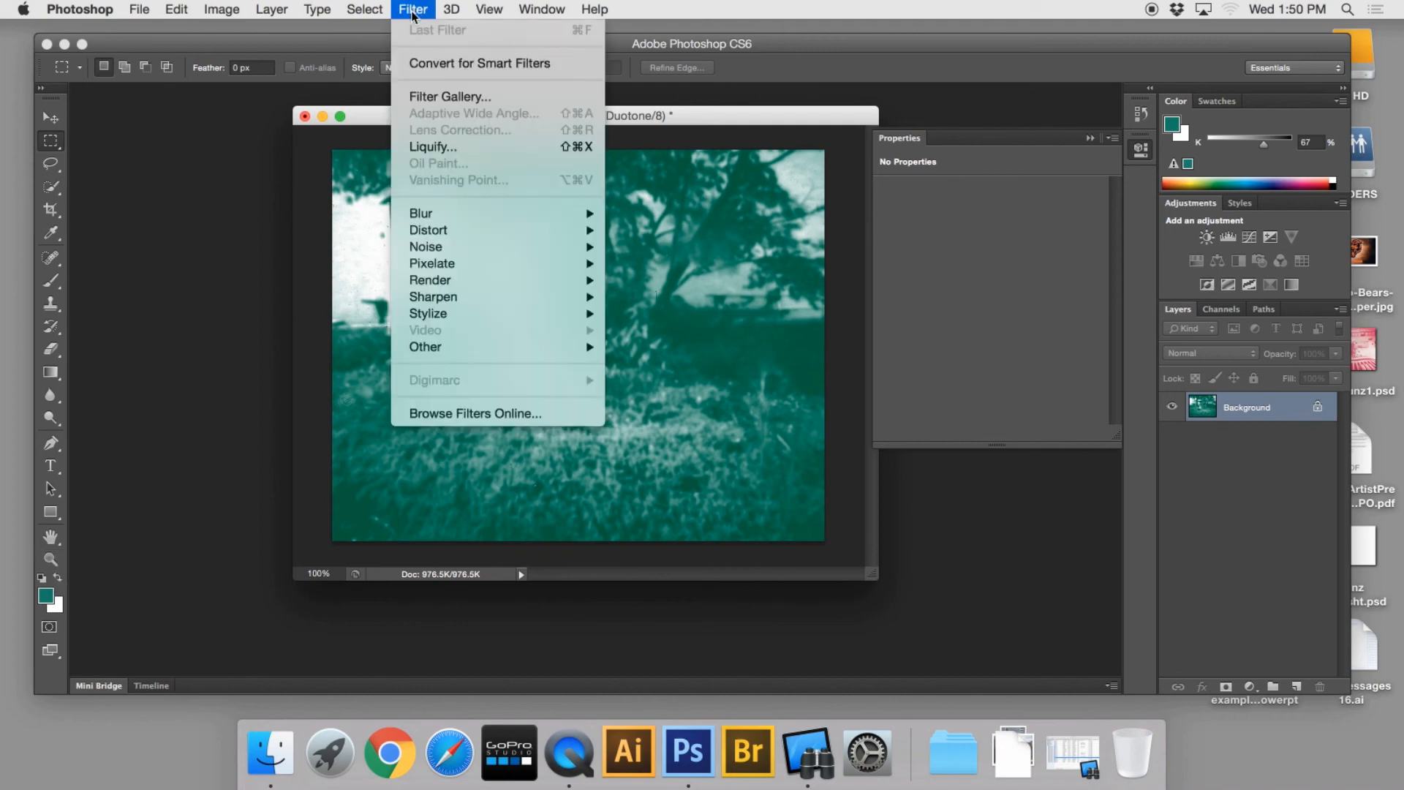
{"action": "mouse_move", "coordinate": [427, 298]}
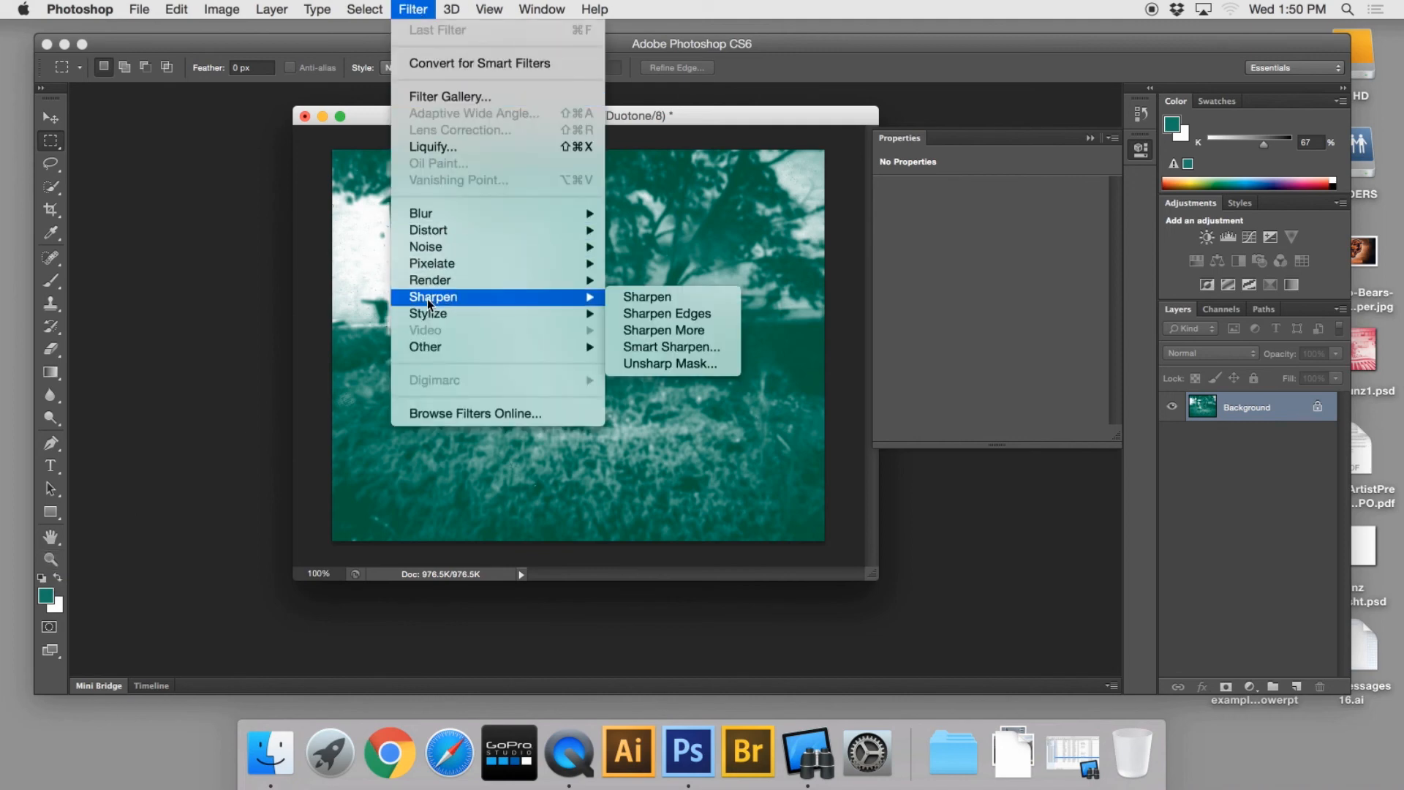
{"action": "left_click", "coordinate": [658, 365]}
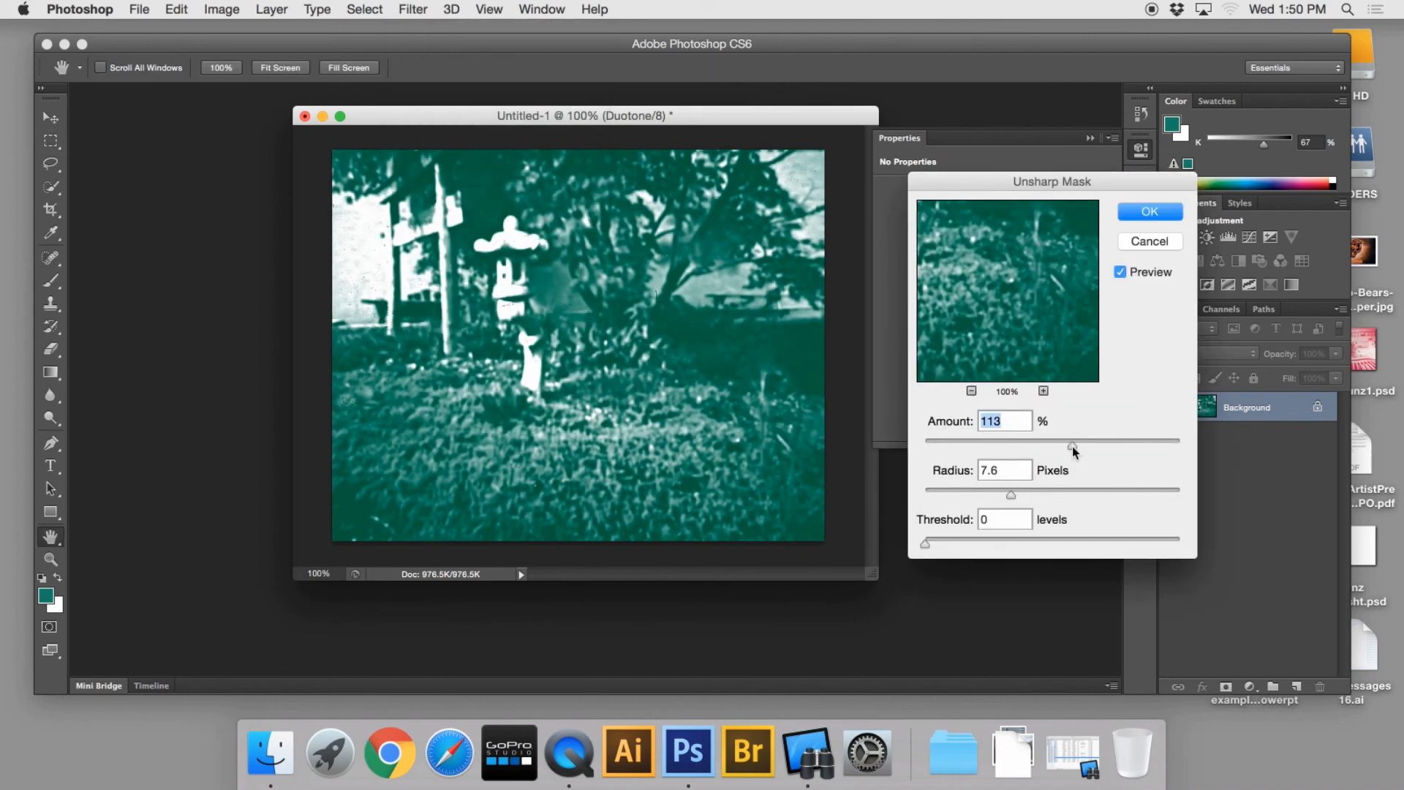
{"action": "mouse_move", "coordinate": [1073, 449]}
{"action": "left_mouse_down"}
{"action": "mouse_move", "coordinate": [1100, 451]}
{"action": "mouse_move", "coordinate": [1085, 447]}
{"action": "left_mouse_up"}
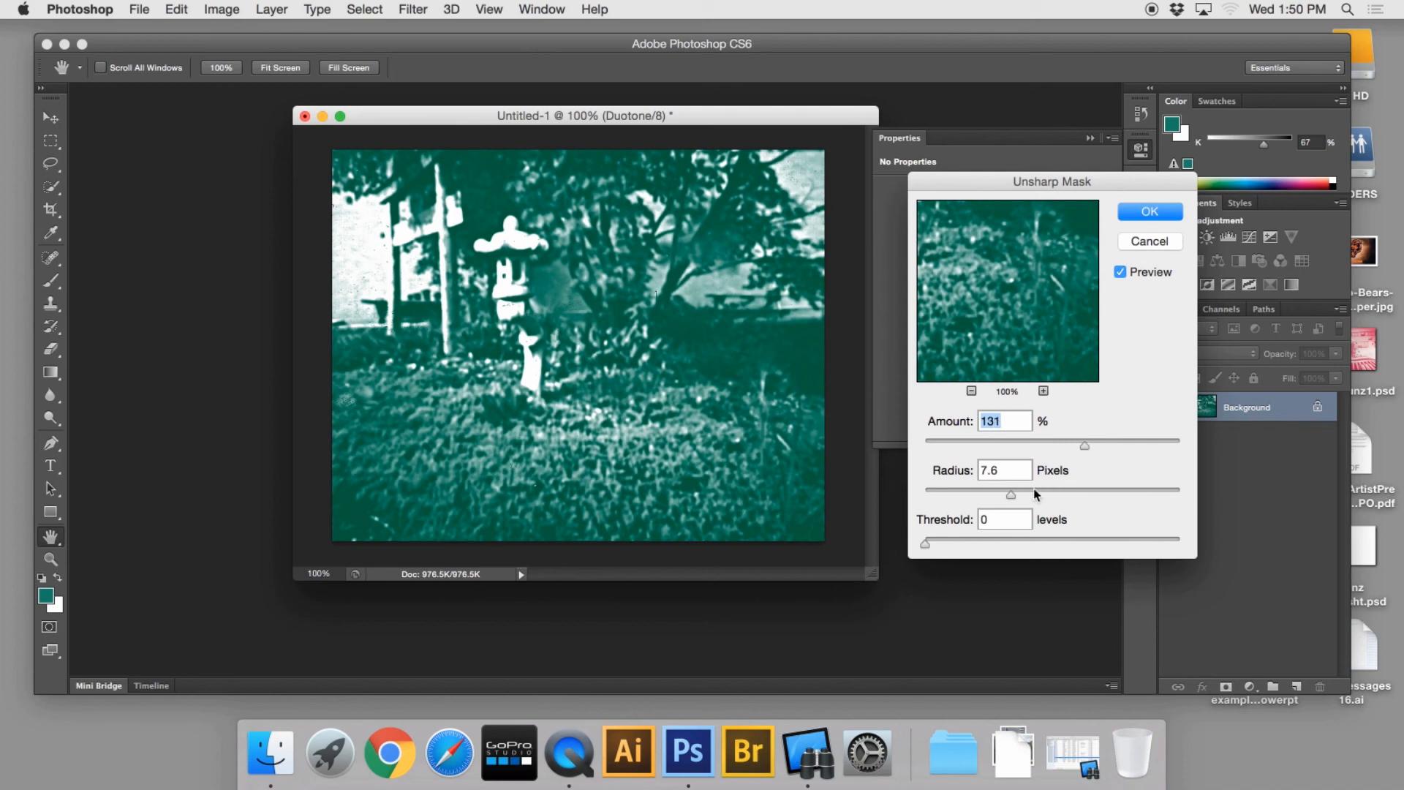
{"action": "left_click_drag", "start_coordinate": [1011, 494], "coordinate": [977, 494]}
{"action": "left_click_drag", "start_coordinate": [1084, 445], "coordinate": [1115, 446]}
{"action": "left_click_drag", "start_coordinate": [977, 497], "coordinate": [987, 496]}
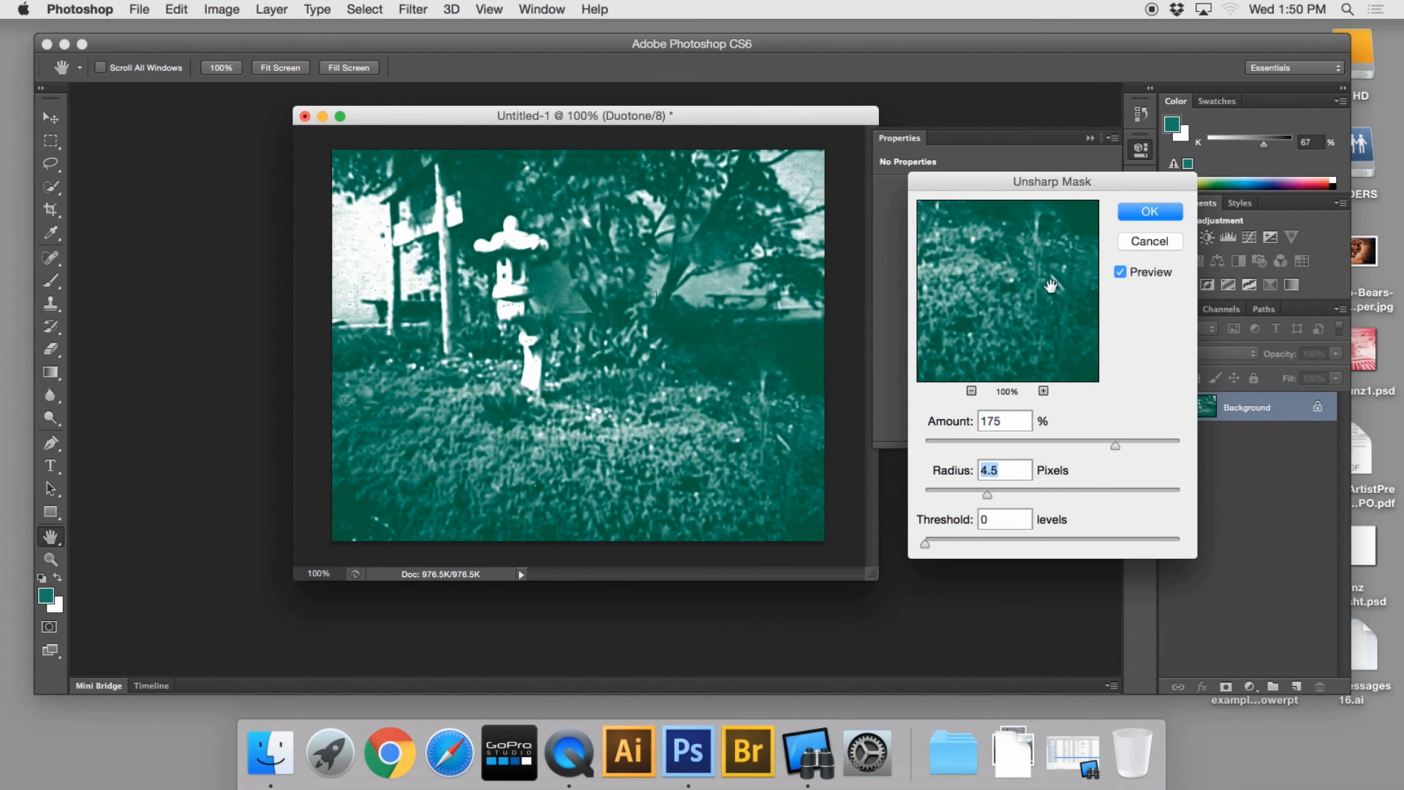
Step: Compare the image with and without the sharpening preview, apply the Unsharp Mask and collapse the Properties panel
{"action": "left_click", "coordinate": [1119, 272]}
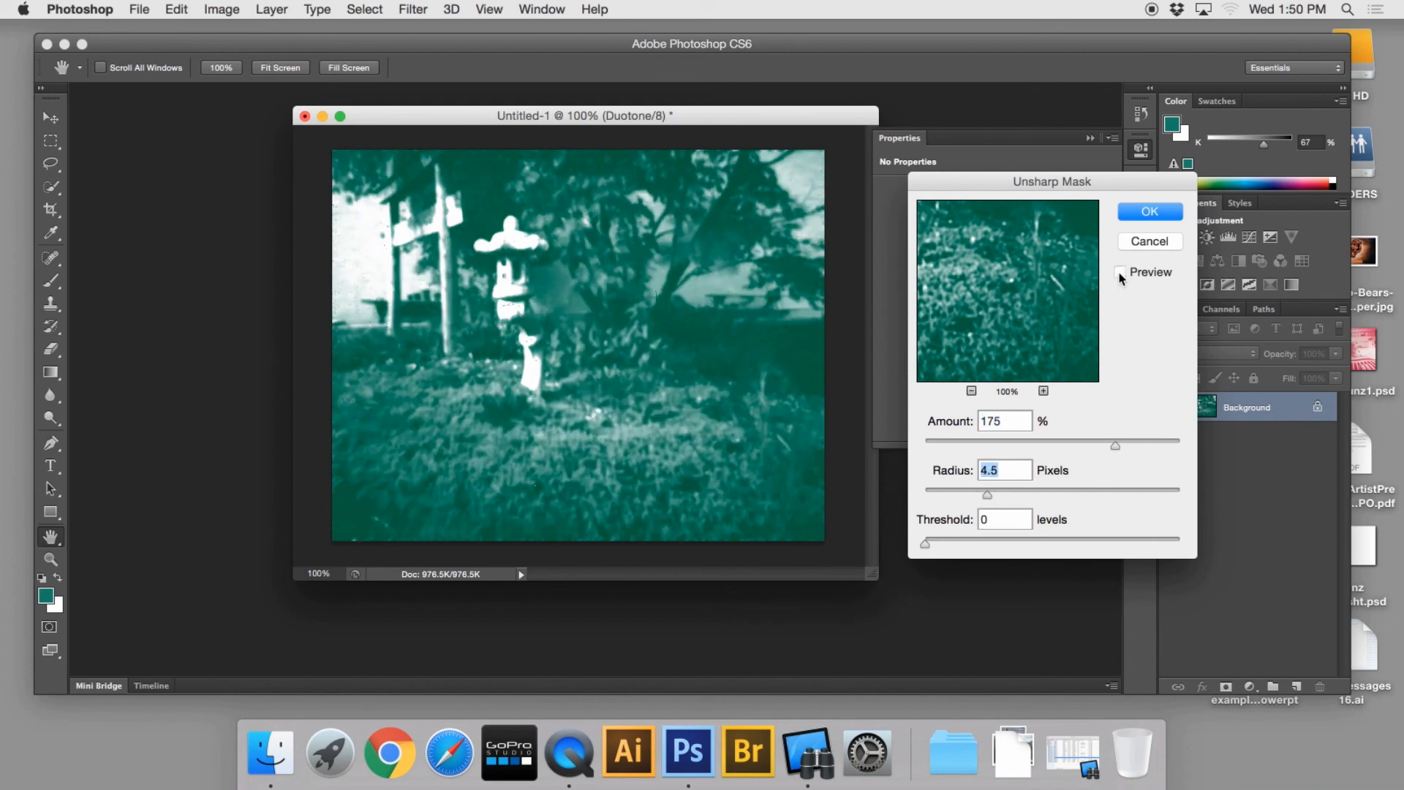
{"action": "left_click", "coordinate": [1119, 274]}
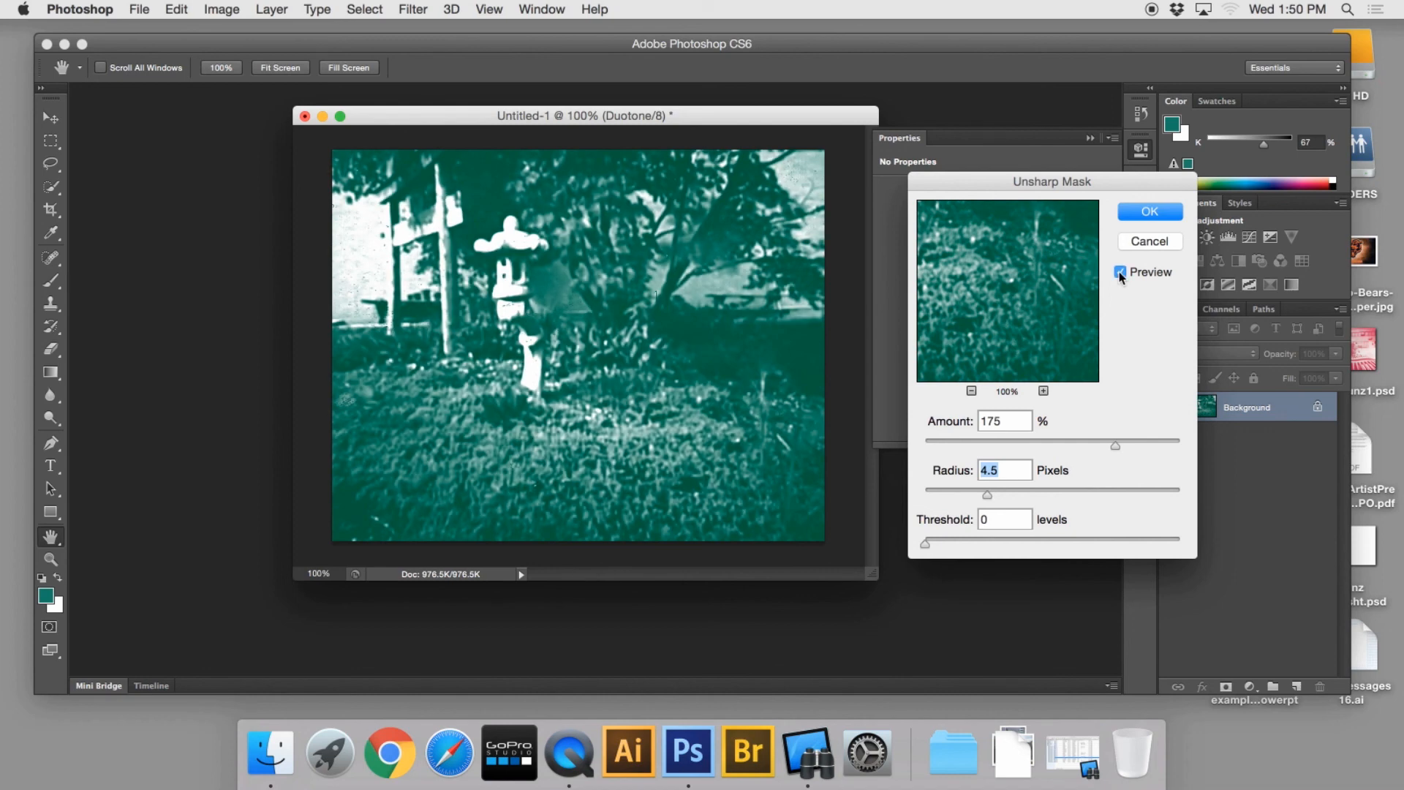
{"action": "left_click", "coordinate": [1118, 274]}
{"action": "left_click", "coordinate": [1119, 274]}
{"action": "left_click_drag", "start_coordinate": [980, 189], "coordinate": [711, 128]}
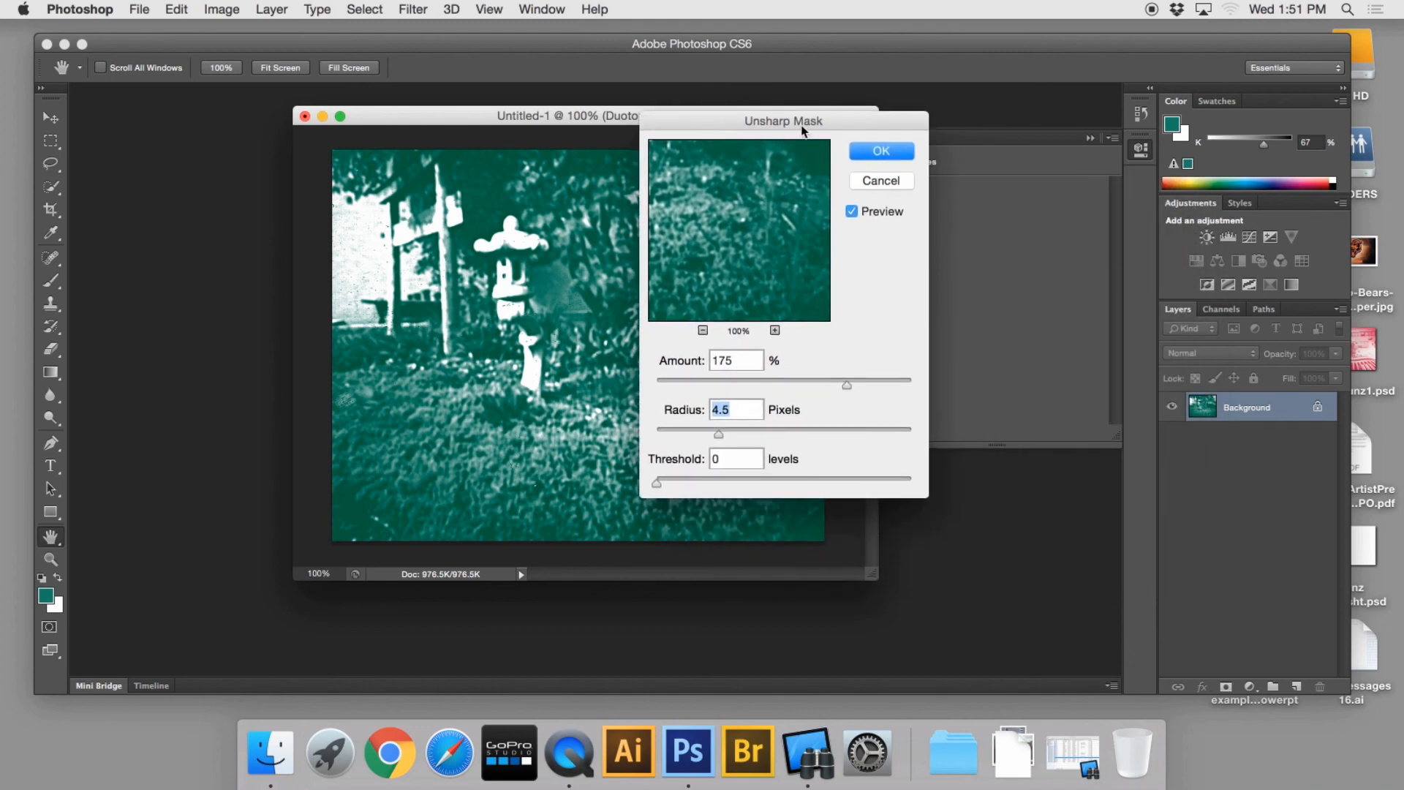
{"action": "left_click", "coordinate": [859, 155]}
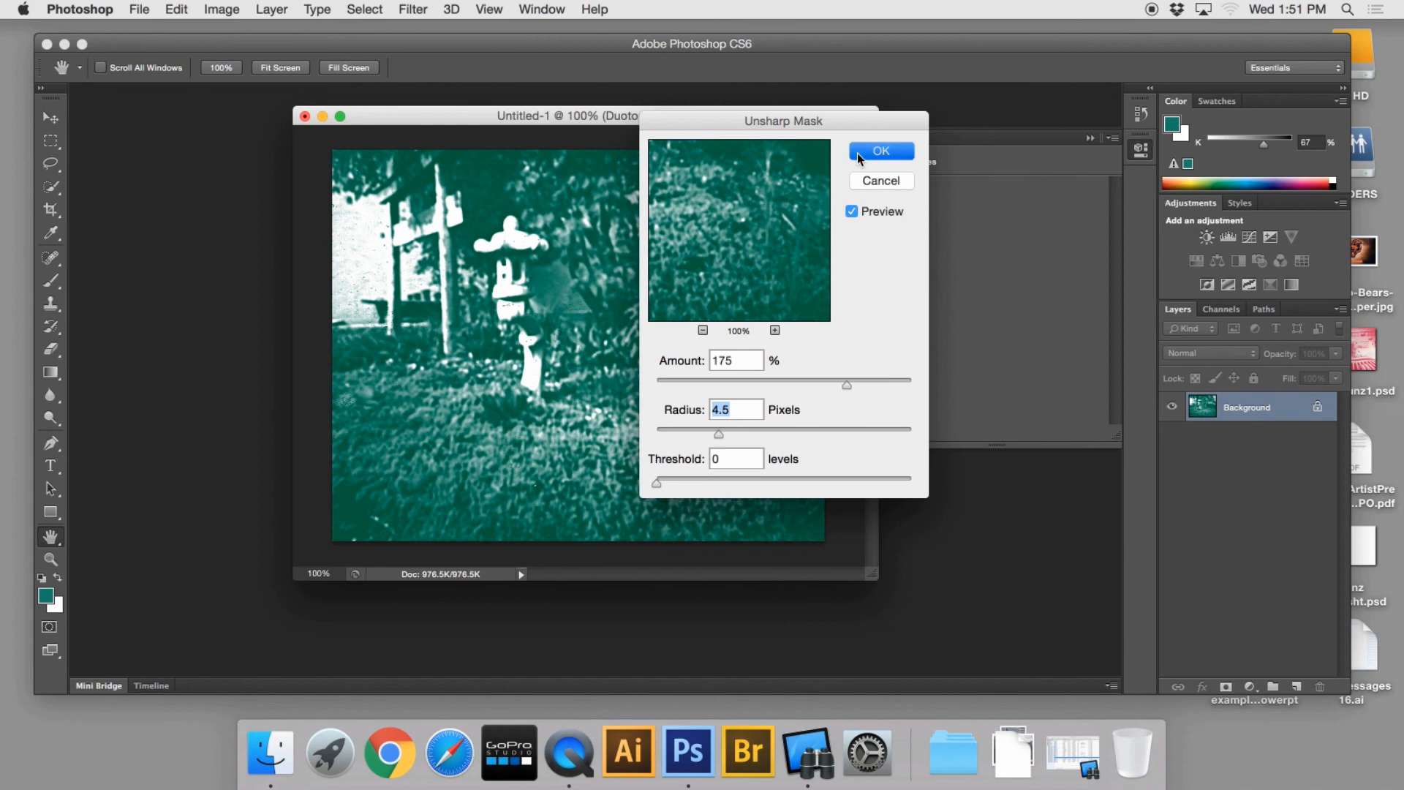
{"action": "left_click", "coordinate": [1089, 138]}
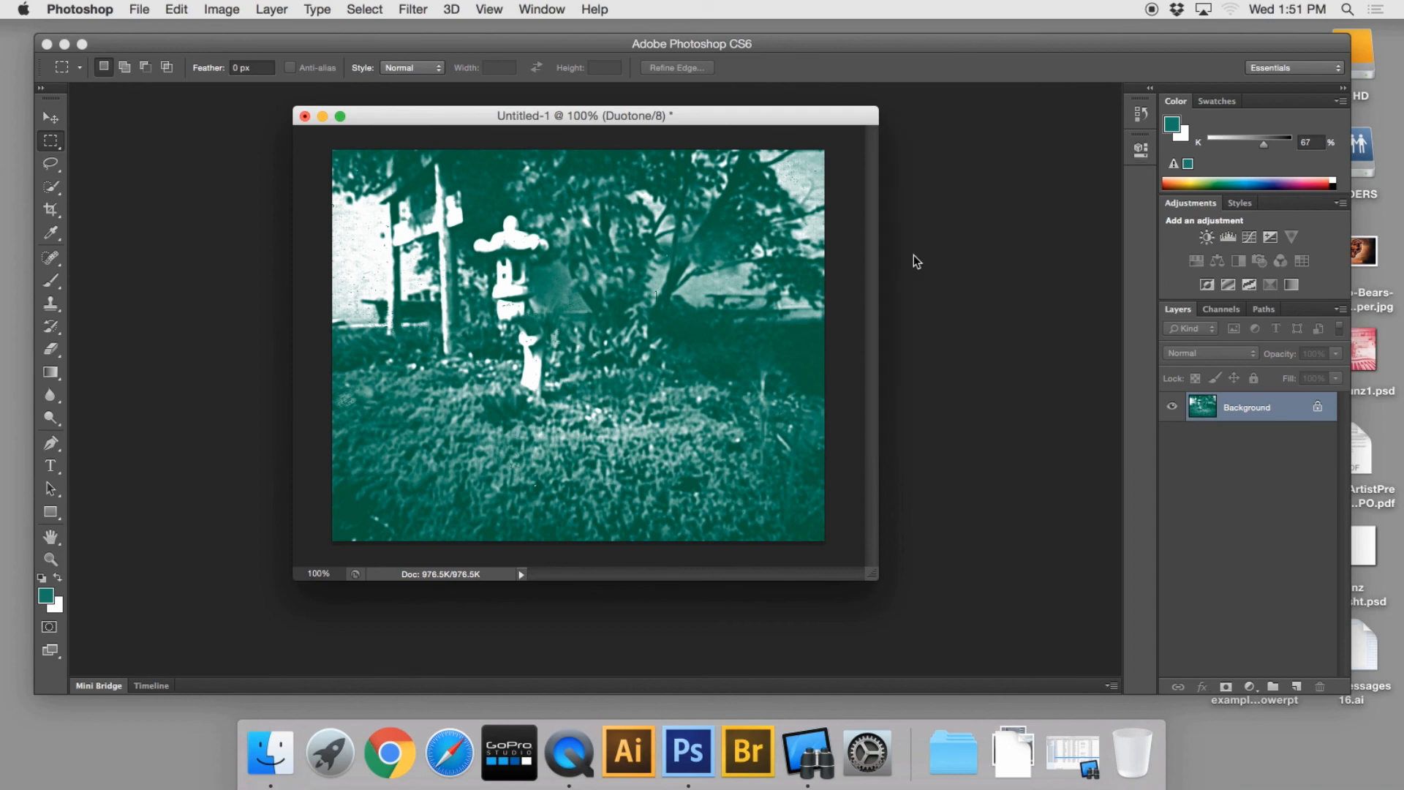
Step: Start a Save As of the duotone image with the Desktop as location, collapsing and re-expanding the save dialog's file browser
{"action": "left_click_drag", "start_coordinate": [769, 115], "coordinate": [765, 102]}
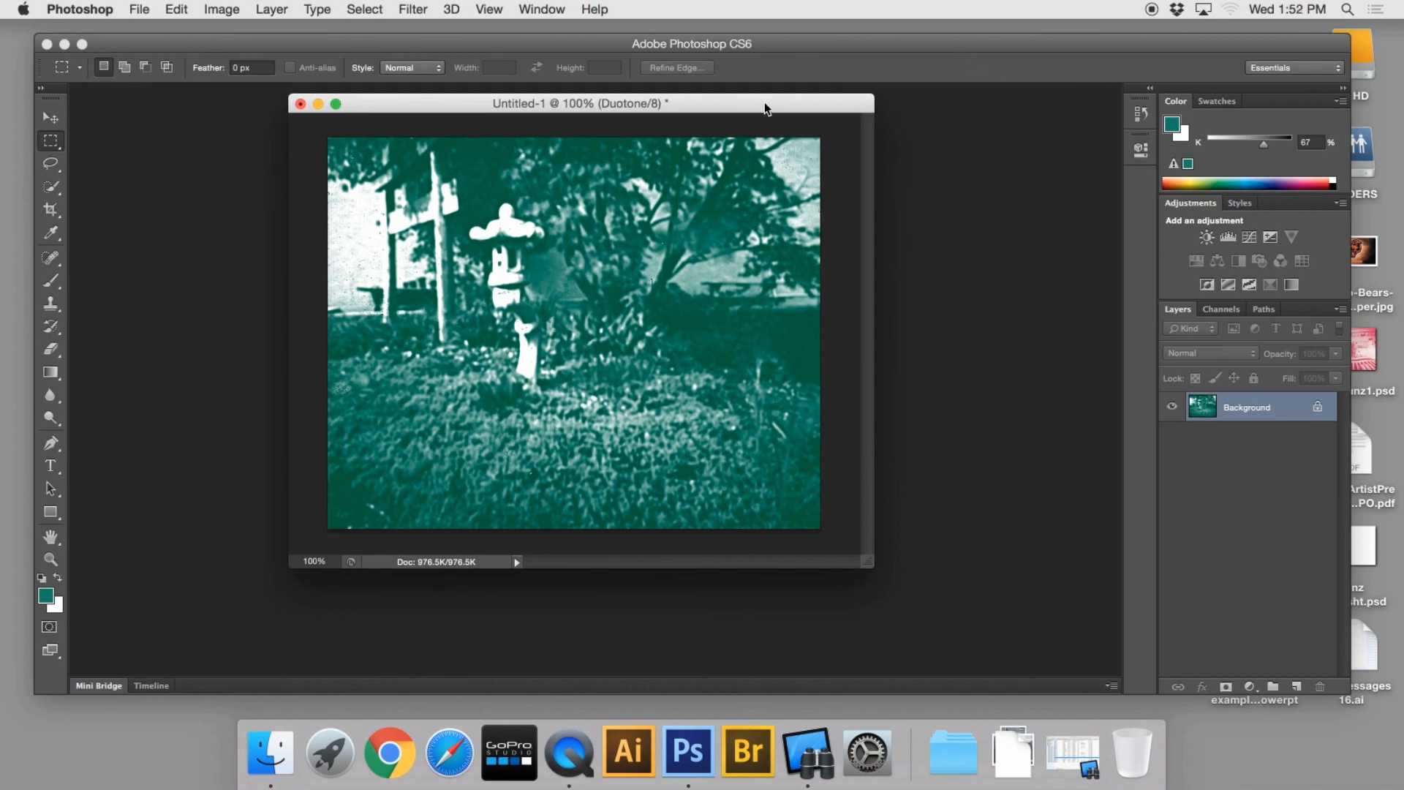
{"action": "left_click", "coordinate": [139, 10]}
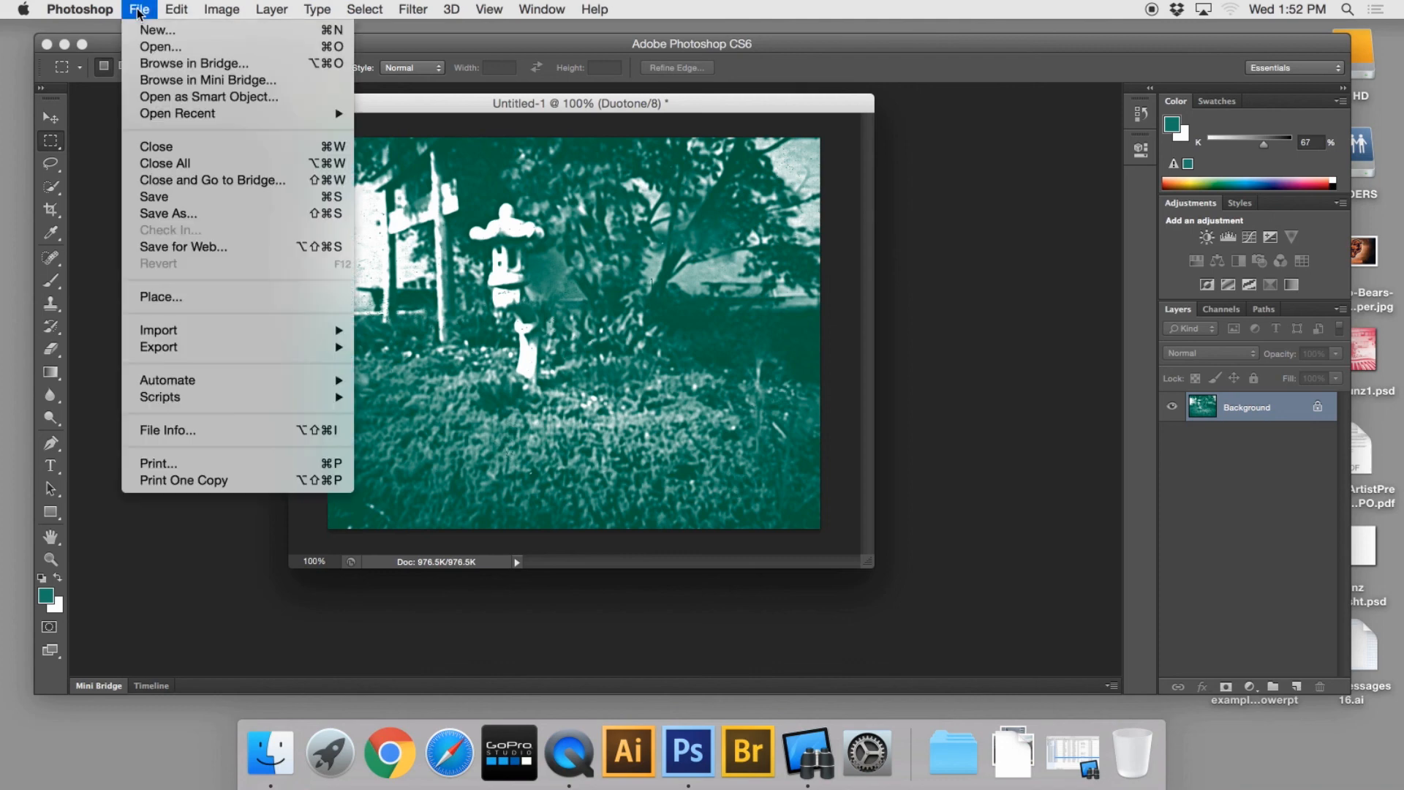
{"action": "left_click", "coordinate": [186, 214]}
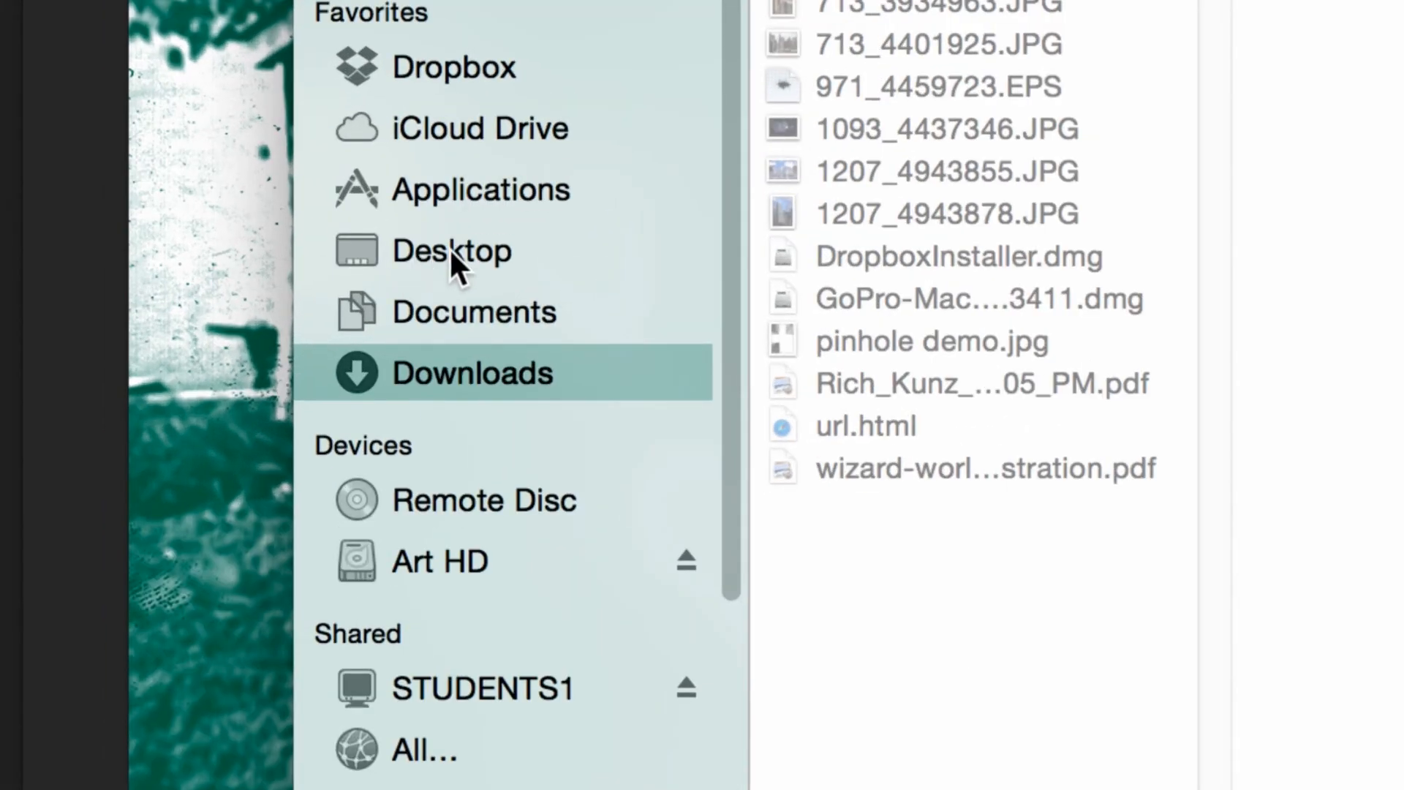
{"action": "left_click", "coordinate": [449, 249]}
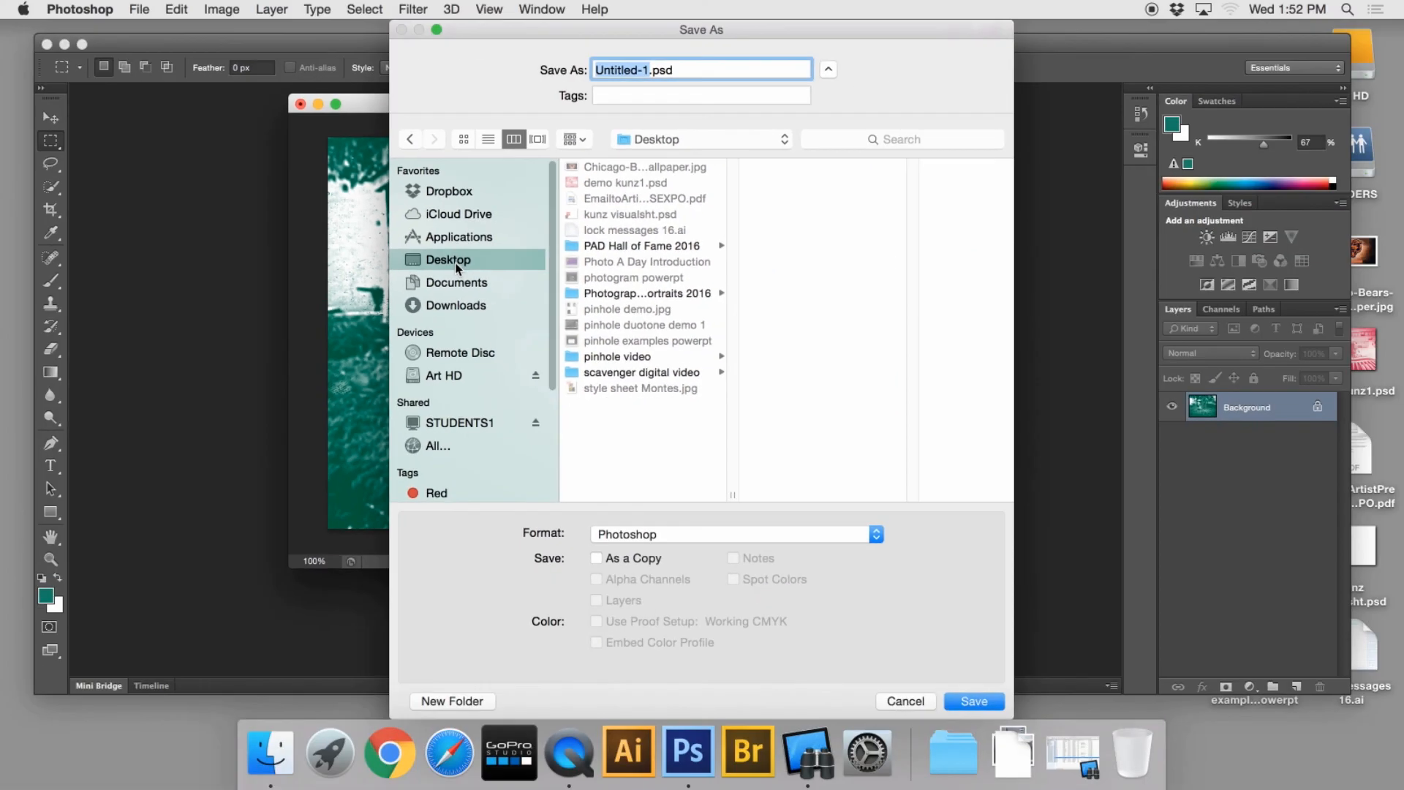
{"action": "left_click", "coordinate": [827, 69]}
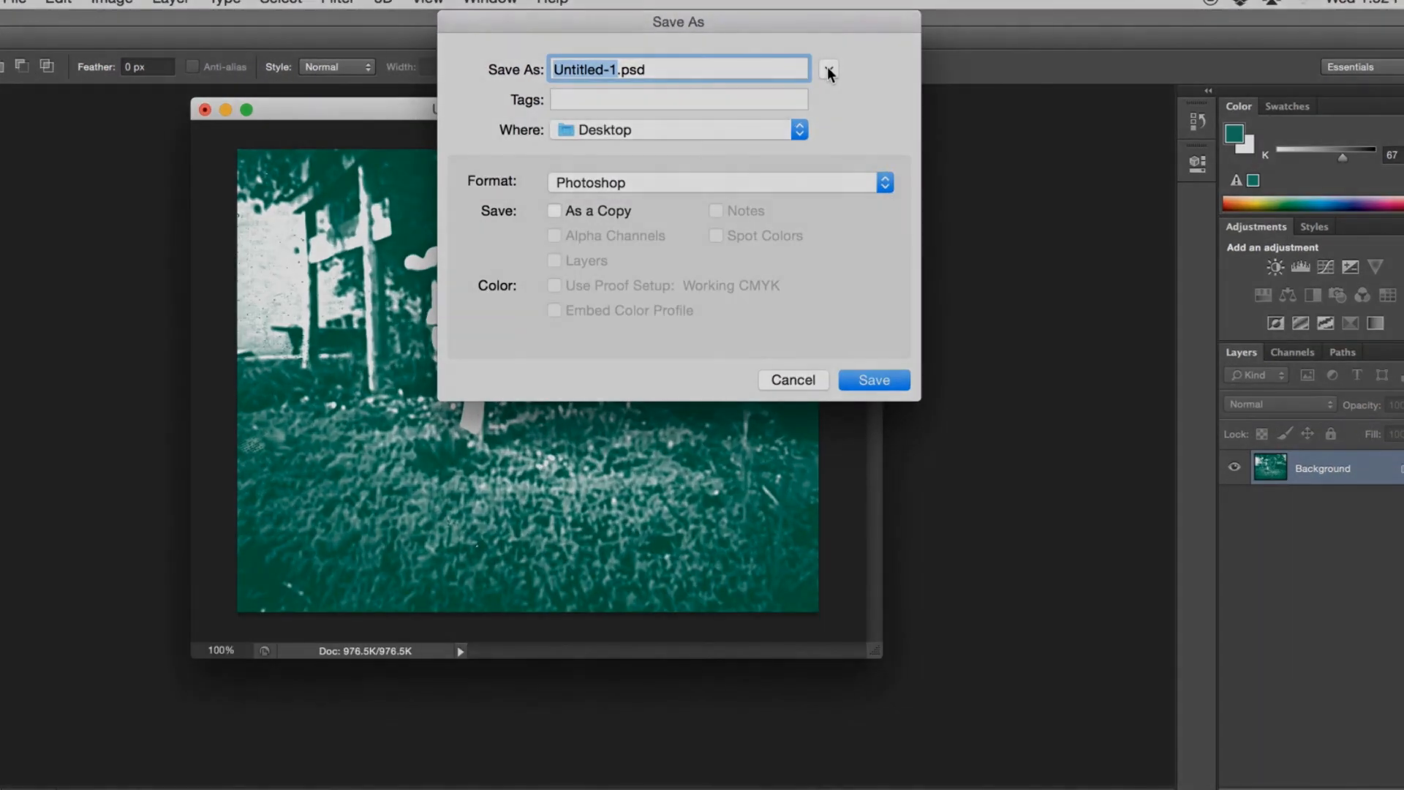
{"action": "left_click", "coordinate": [828, 70]}
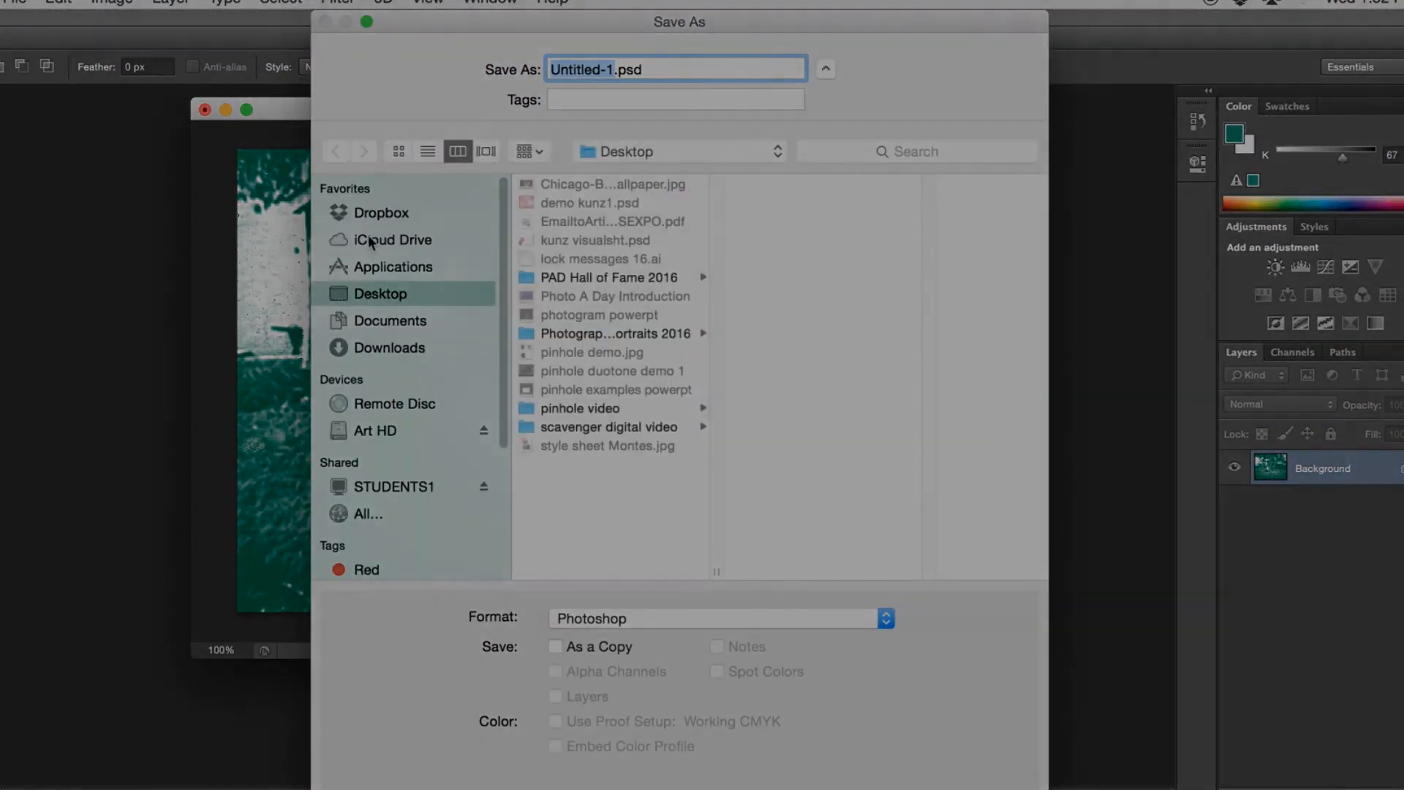